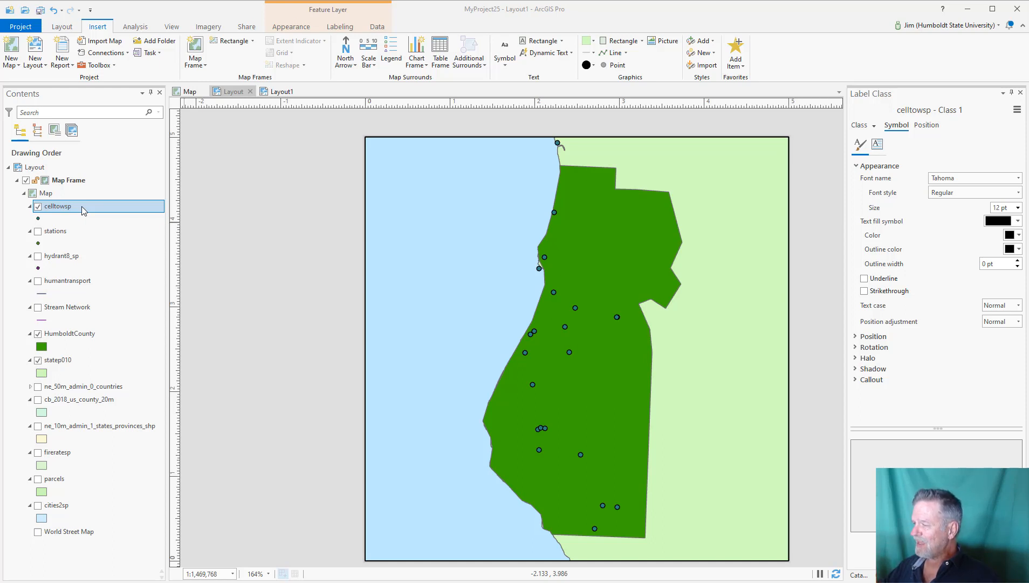
Turn on labels for the celltowsp layer and open its labeling properties, applying the pending text symbol formatting
{"action": "right_click", "coordinate": [82, 206]}
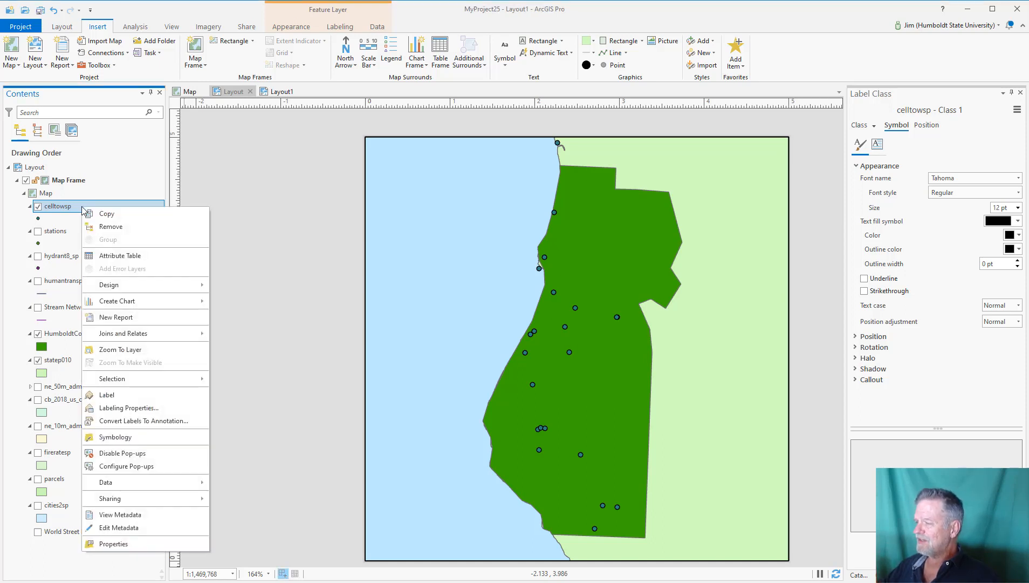
{"action": "left_click", "coordinate": [135, 397]}
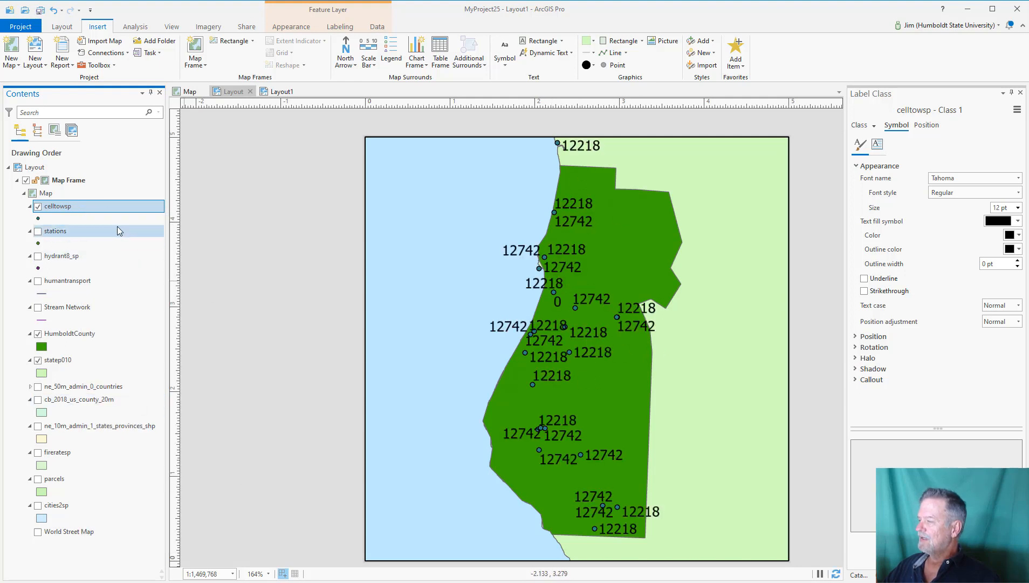
{"action": "right_click", "coordinate": [106, 210]}
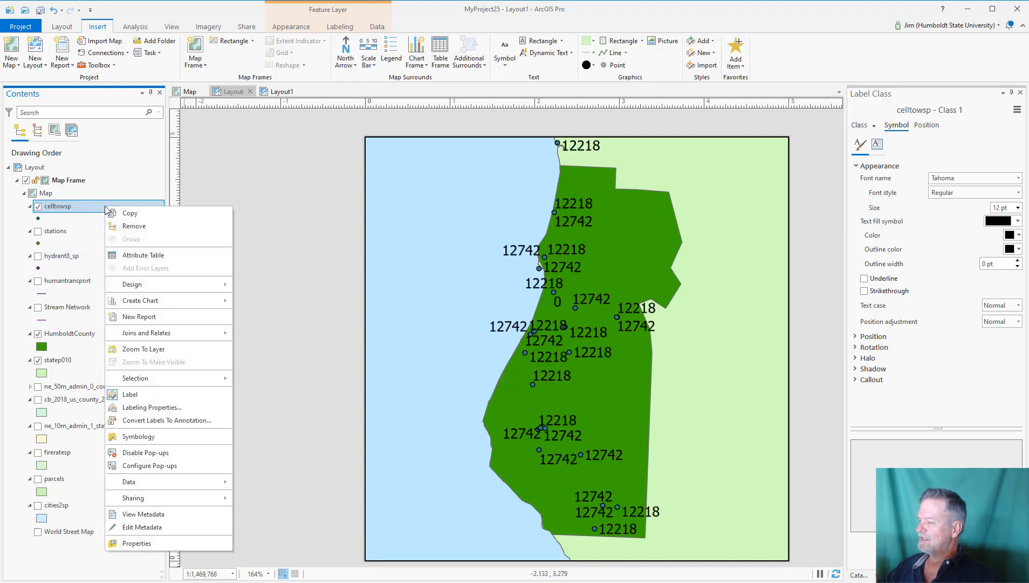
{"action": "left_click", "coordinate": [144, 407]}
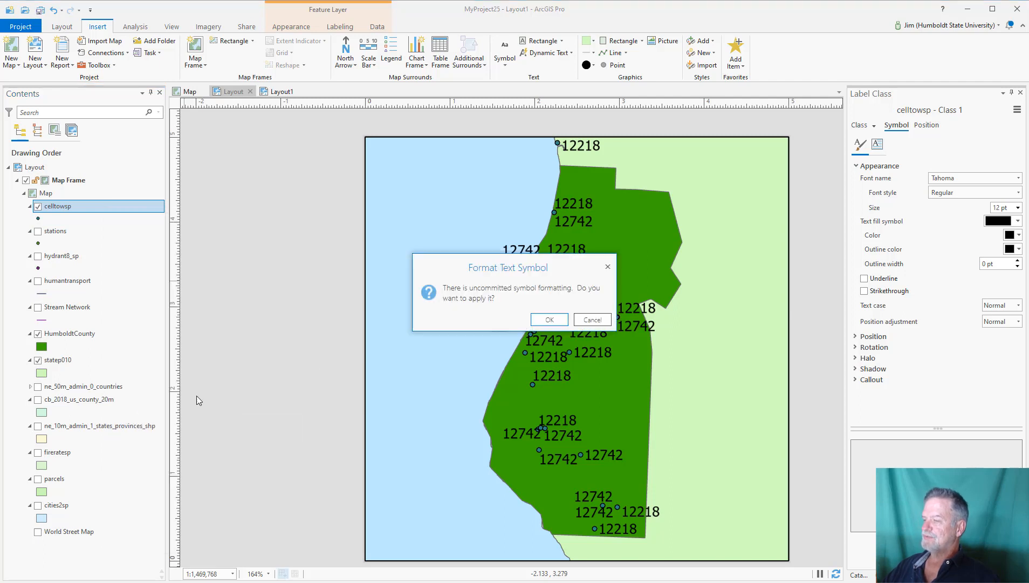
{"action": "left_click", "coordinate": [549, 319]}
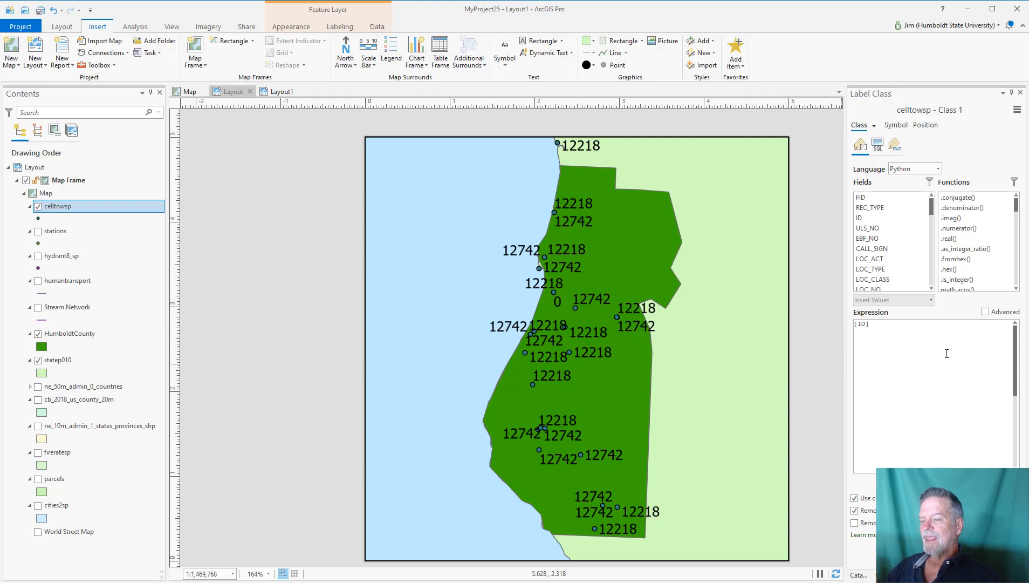
Switch the celltowsp label expression language to Arcade, inspect the expression syntax, and return the language to Python
{"action": "left_click", "coordinate": [917, 169]}
{"action": "left_click", "coordinate": [907, 184]}
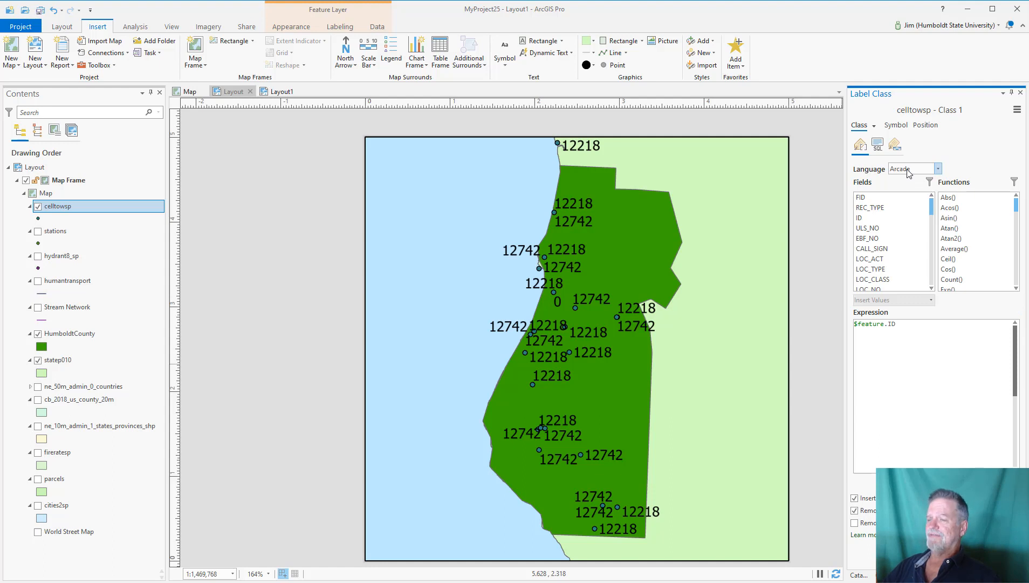
{"action": "left_click", "coordinate": [908, 171]}
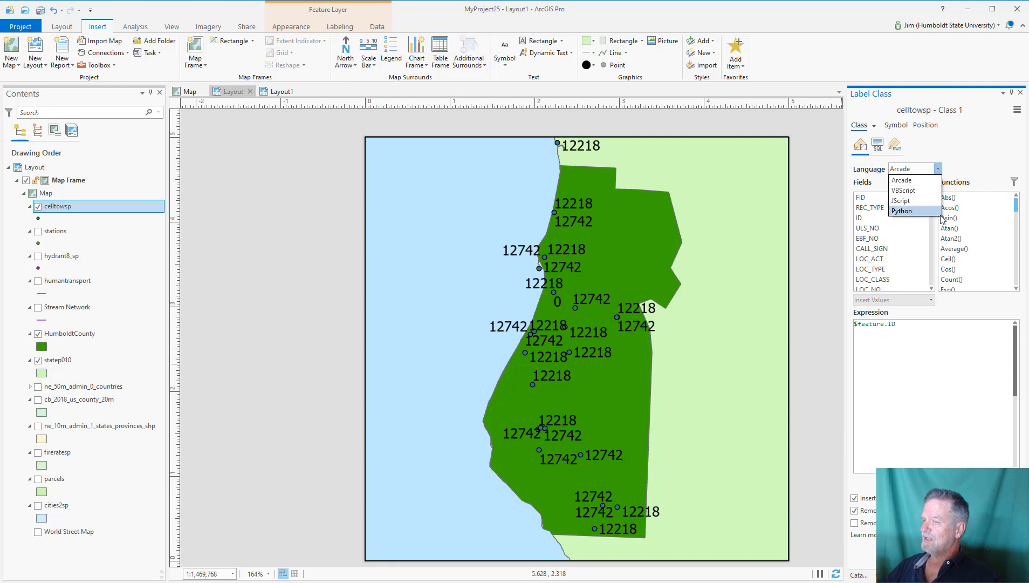
{"action": "left_click", "coordinate": [911, 323]}
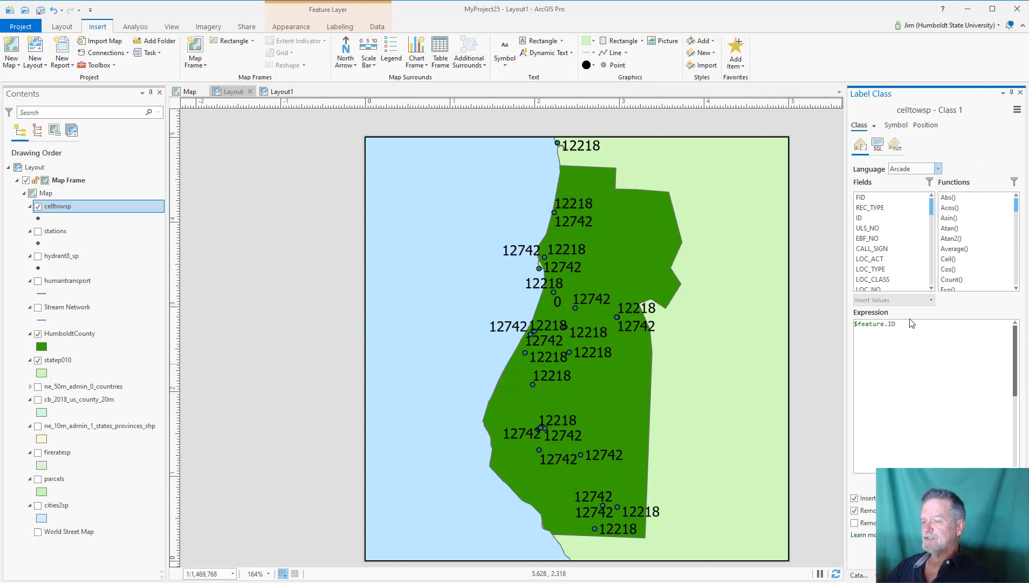
{"action": "left_click_drag", "start_coordinate": [918, 323], "coordinate": [832, 314]}
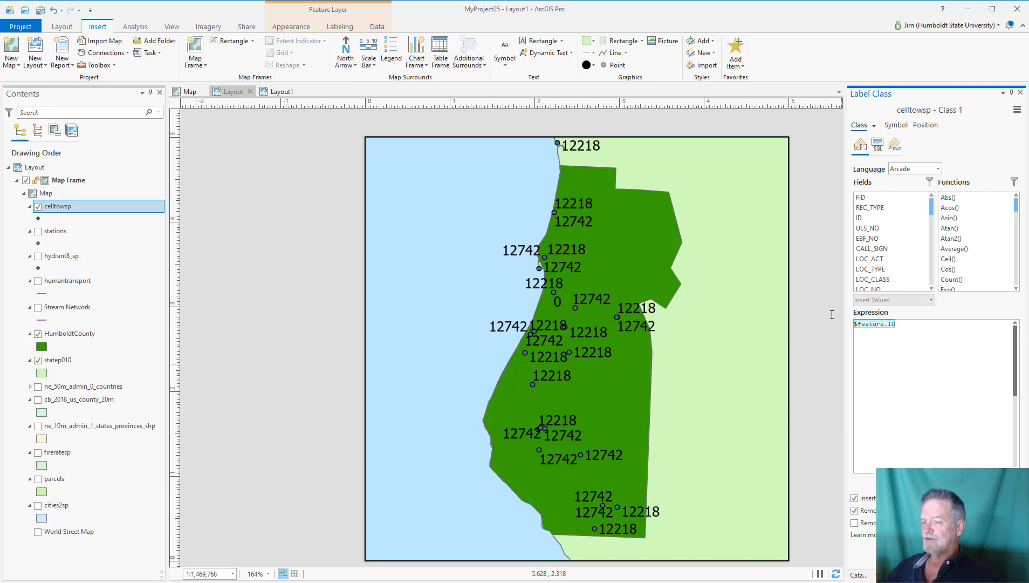
{"action": "left_click", "coordinate": [912, 171]}
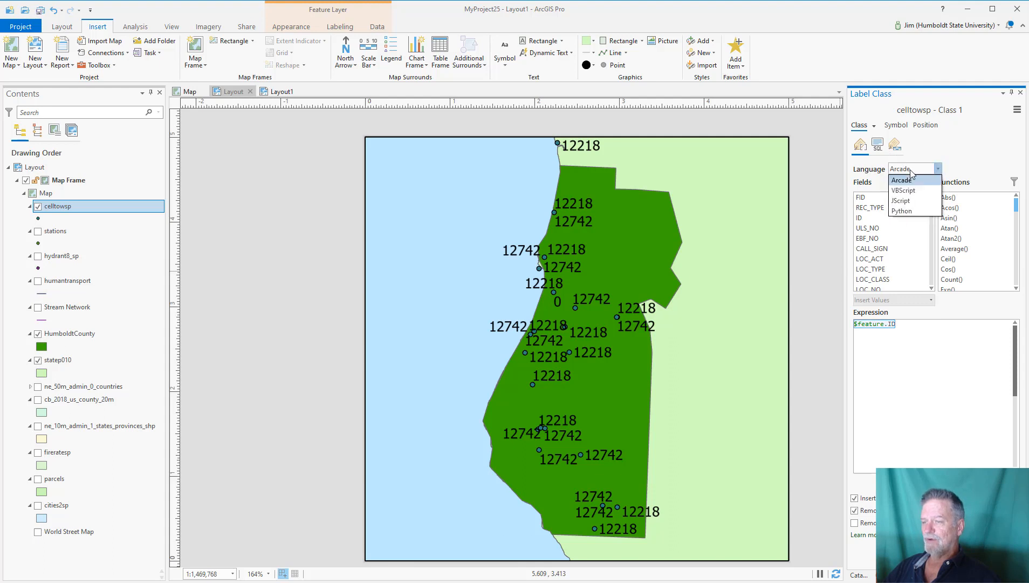
{"action": "left_click", "coordinate": [901, 210]}
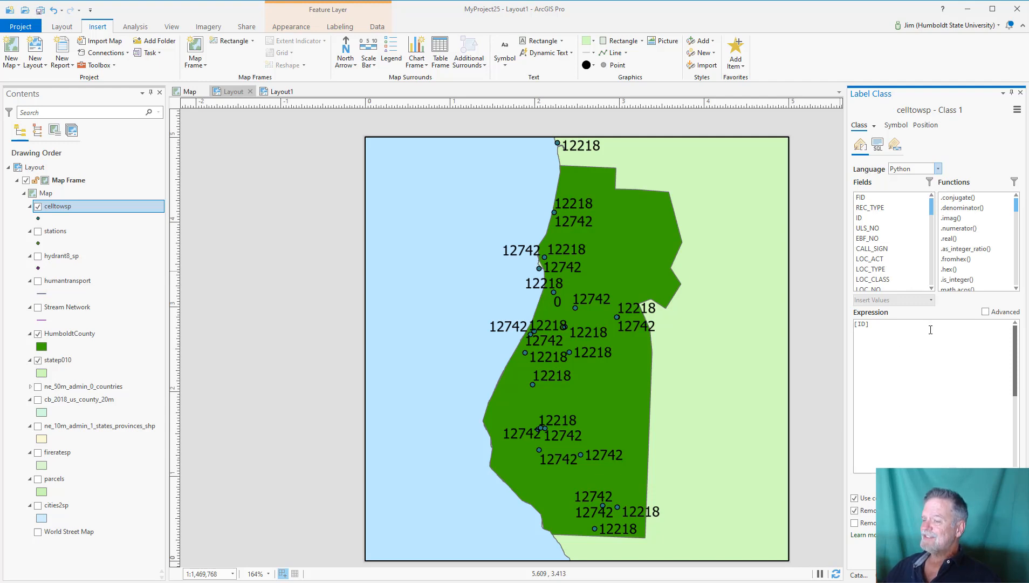
Replace the celltowsp label expression with the ULS_NO field and apply it to the map
{"action": "key", "text": "ctrl+a"}
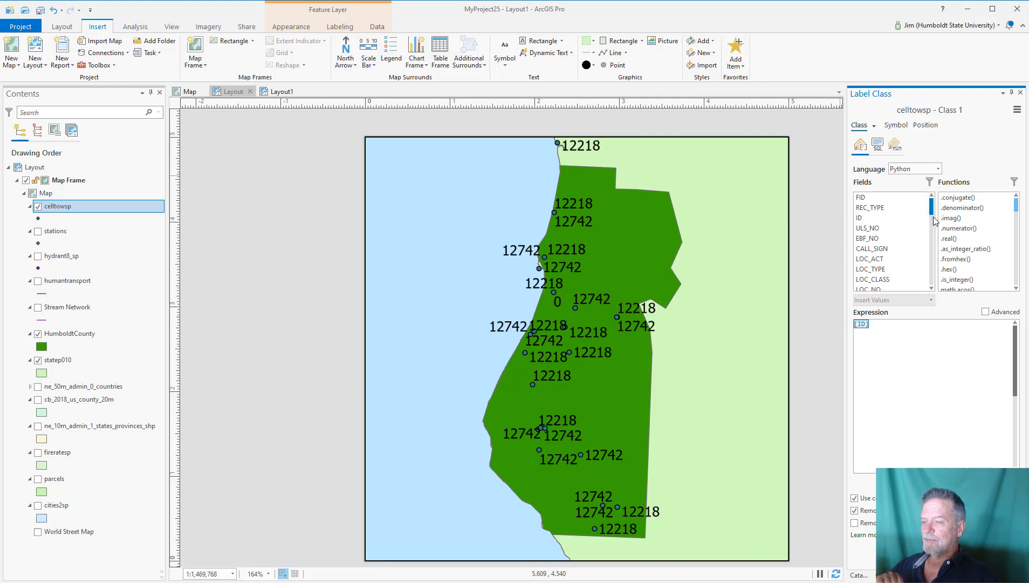
{"action": "left_click_drag", "start_coordinate": [932, 211], "coordinate": [931, 251]}
{"action": "scroll", "coordinate": [890, 237], "scroll_direction": "up", "scroll_amount": 6}
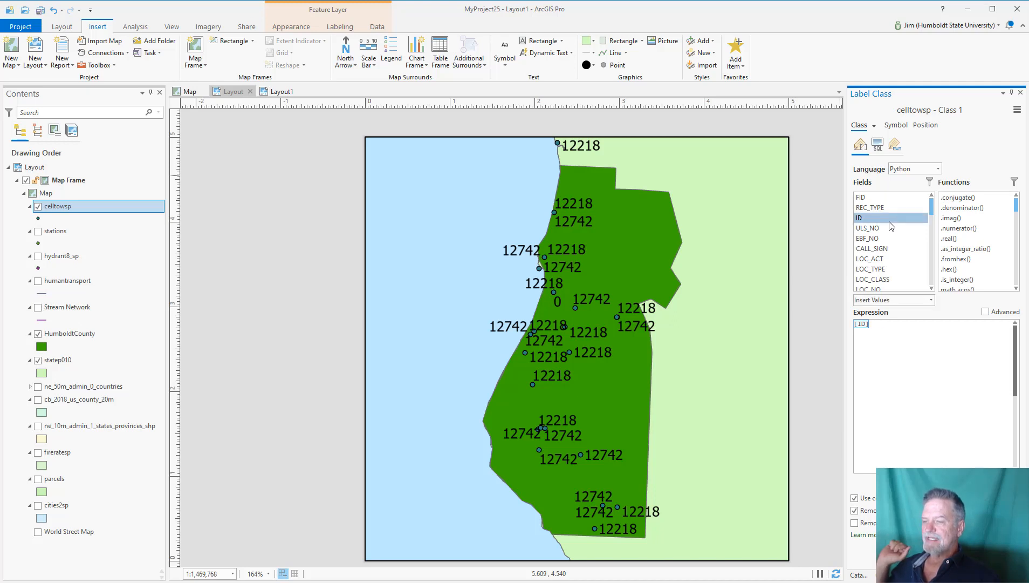
{"action": "double_click", "coordinate": [890, 218]}
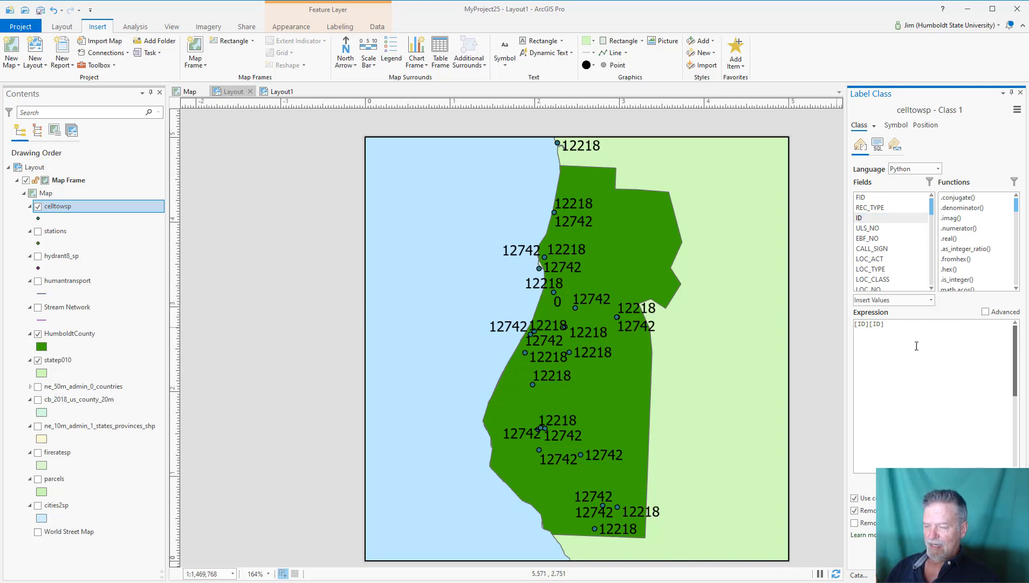
{"action": "left_click_drag", "start_coordinate": [917, 324], "coordinate": [842, 324]}
{"action": "key", "text": "BackSpace"}
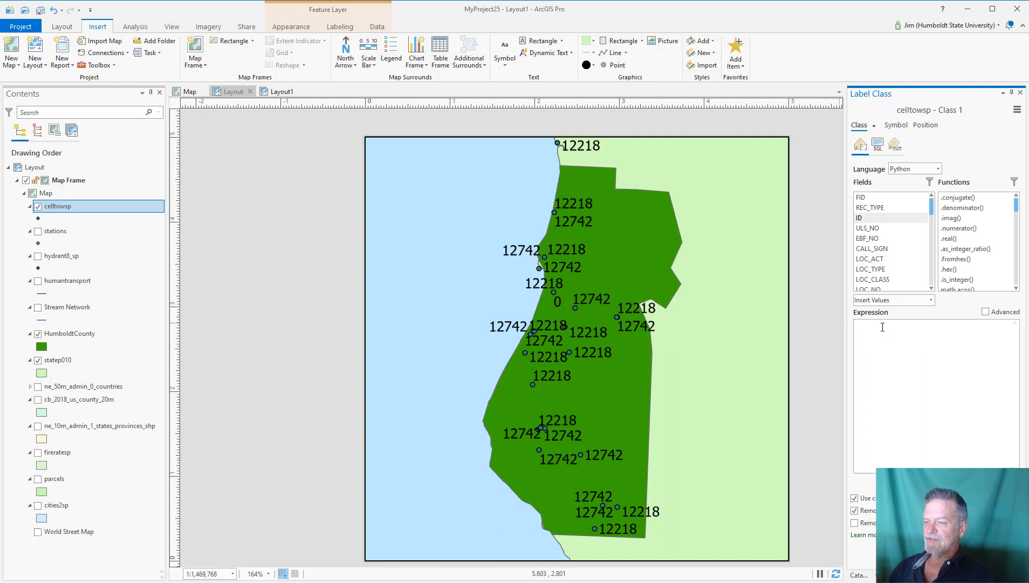
{"action": "double_click", "coordinate": [873, 228]}
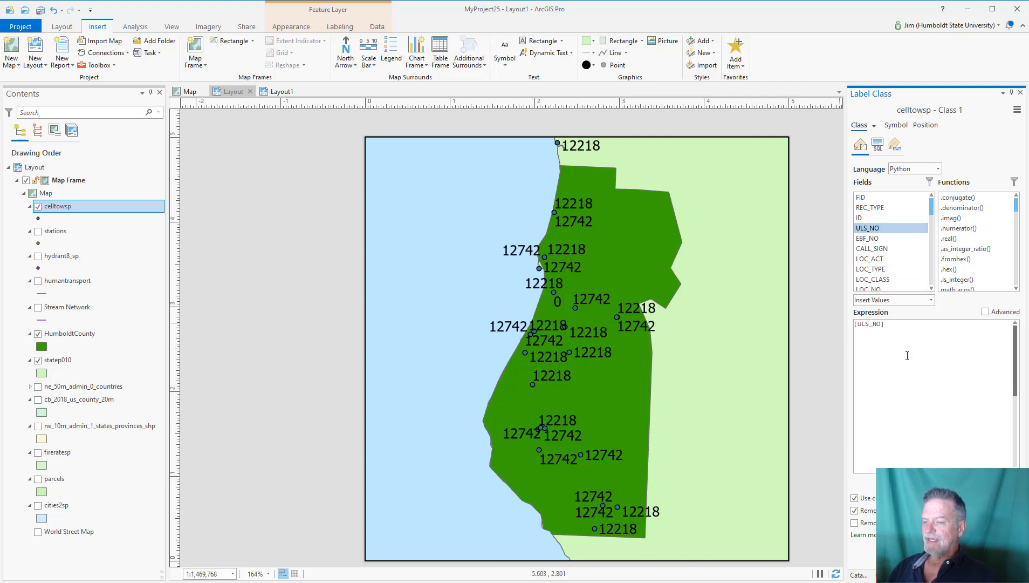
{"action": "left_click", "coordinate": [896, 324]}
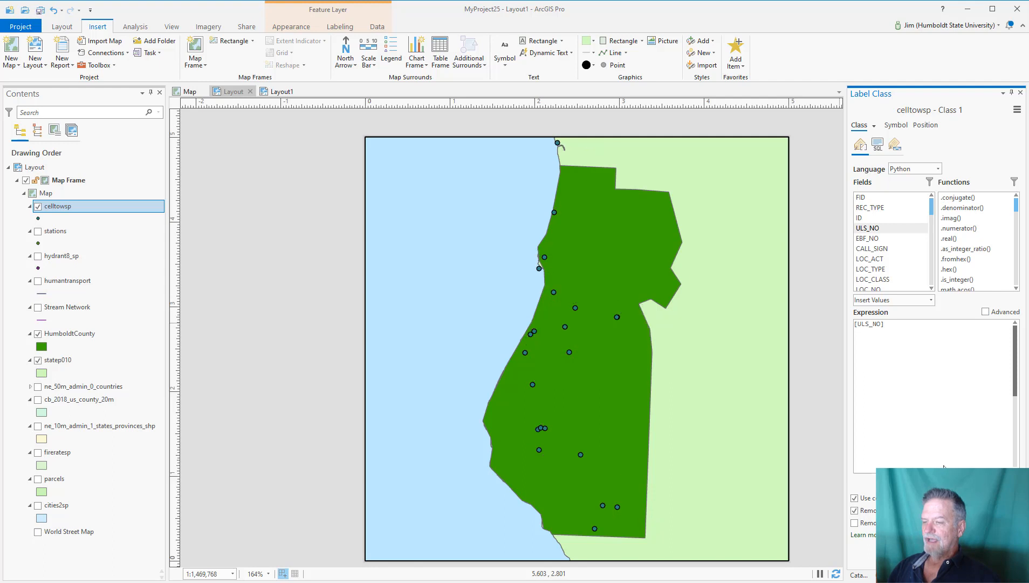
Try adding the REC_TYPE field to the ULS_NO label expression and clear the whole expression
{"action": "left_click", "coordinate": [866, 208]}
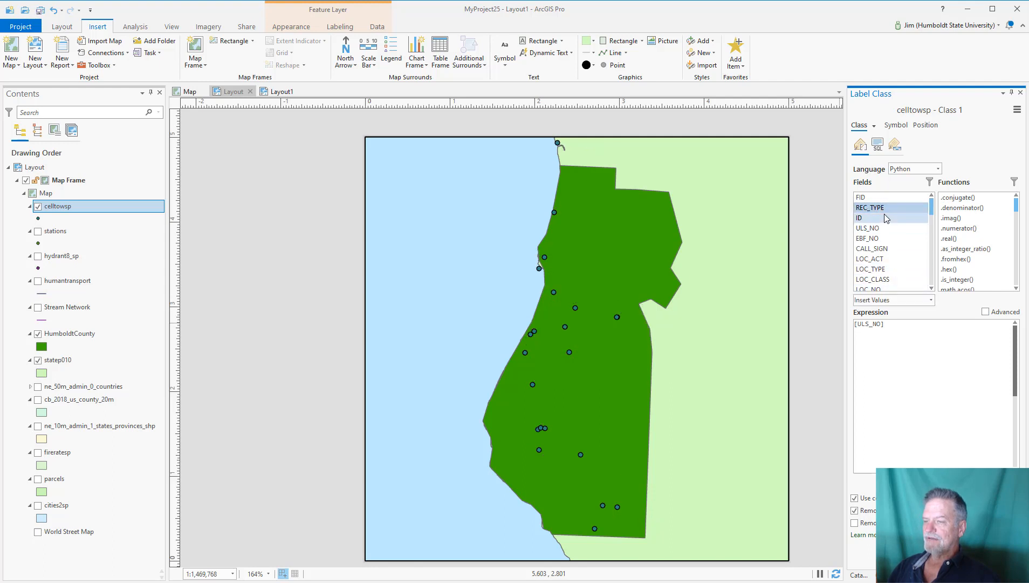
{"action": "double_click", "coordinate": [866, 208]}
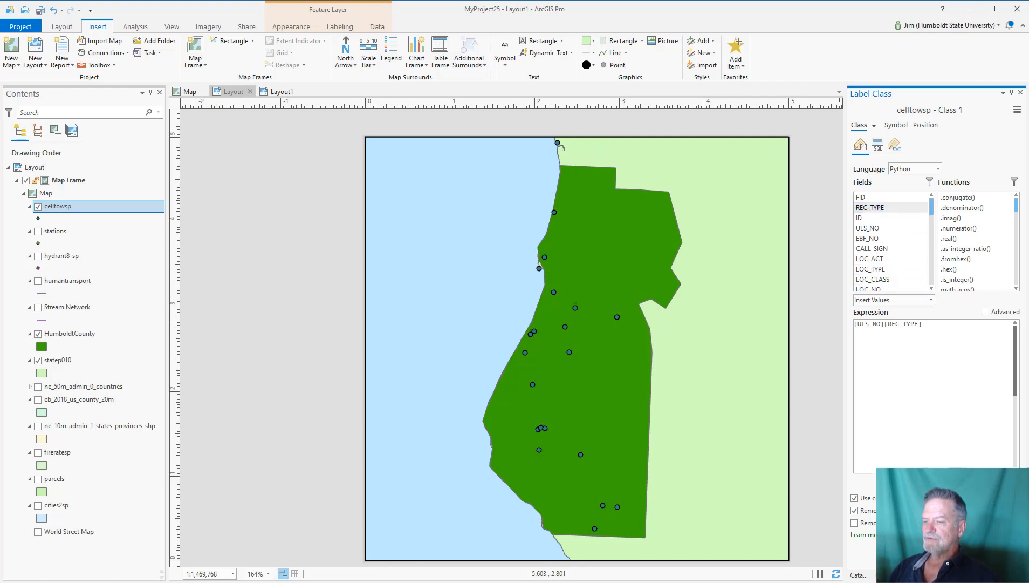
{"action": "key", "text": "ctrl+a"}
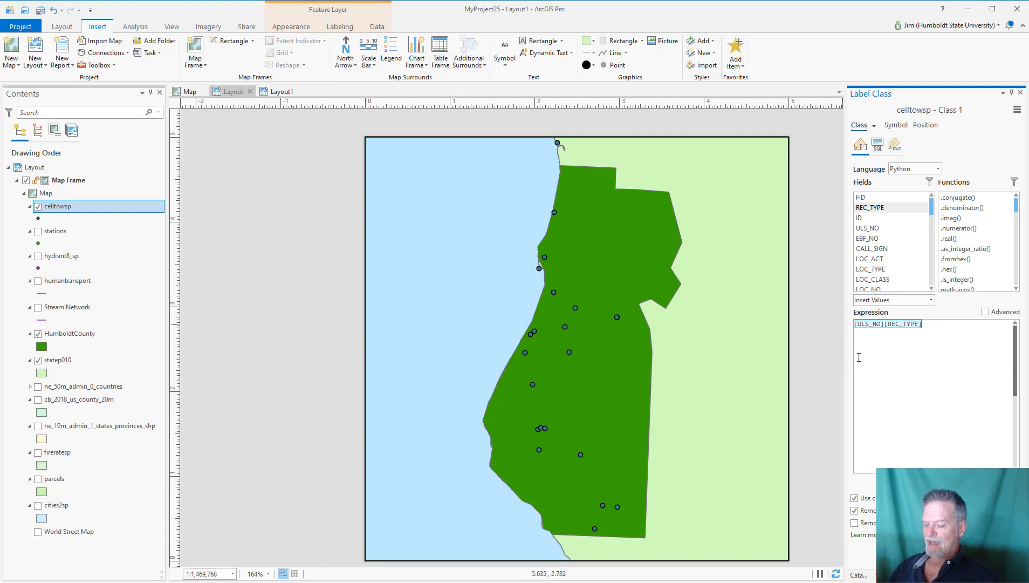
{"action": "key", "text": "Delete"}
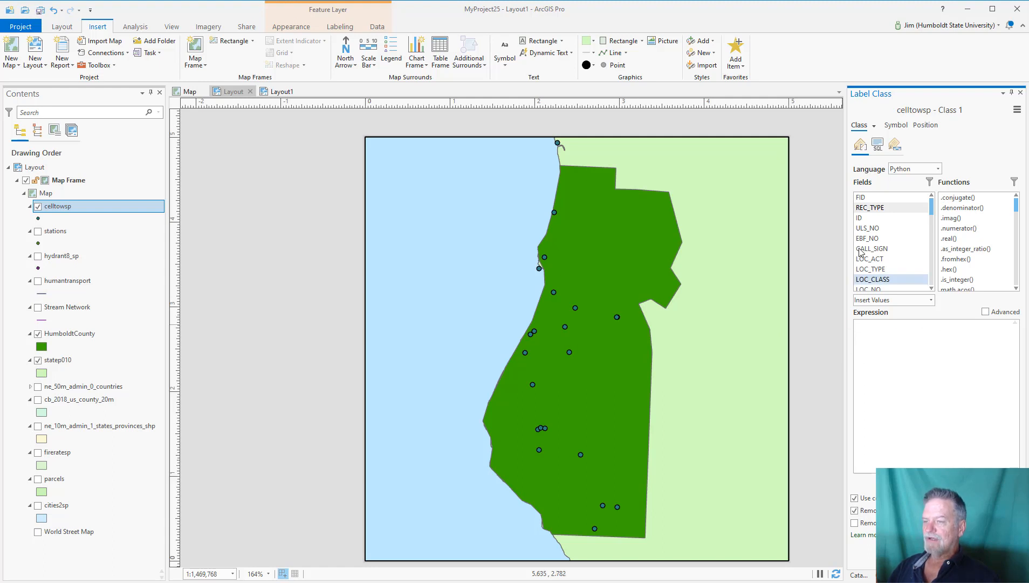
Set the celltowsp label expression to a single ID field, removing any duplicate entry, and apply it
{"action": "double_click", "coordinate": [860, 218]}
{"action": "double_click", "coordinate": [860, 218]}
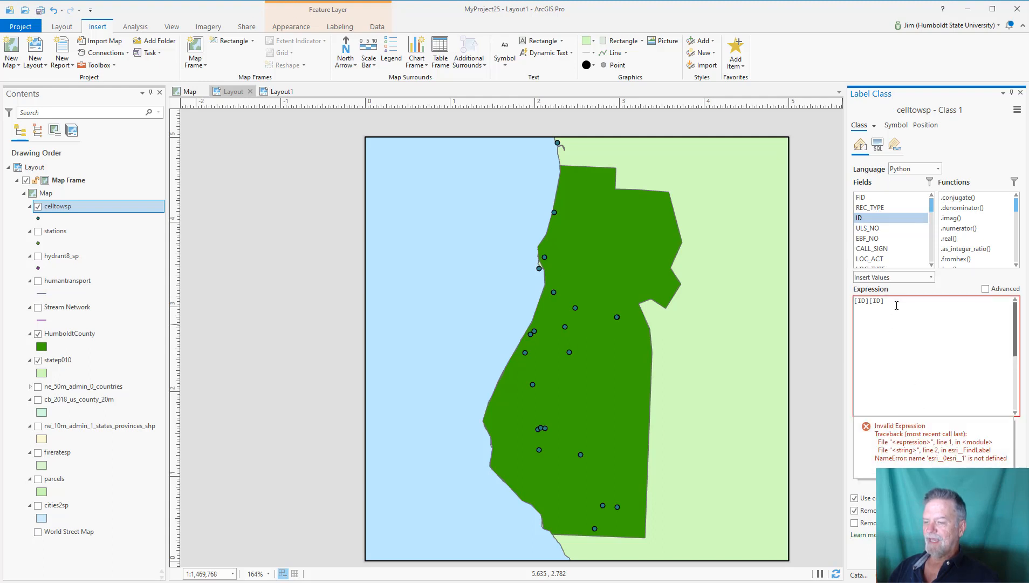
{"action": "key", "text": "ctrl+a"}
{"action": "key", "text": "Delete"}
{"action": "double_click", "coordinate": [863, 218]}
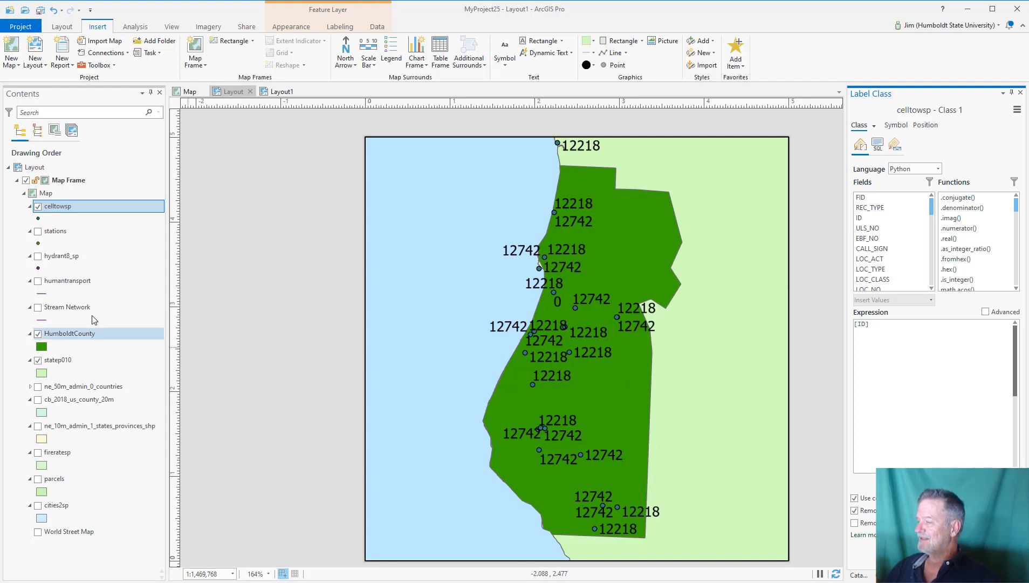
Preview the hydrant8_sp and Stream Network layers in turn with celltowsp hidden, and restore the original layer visibility
{"action": "left_click", "coordinate": [38, 256]}
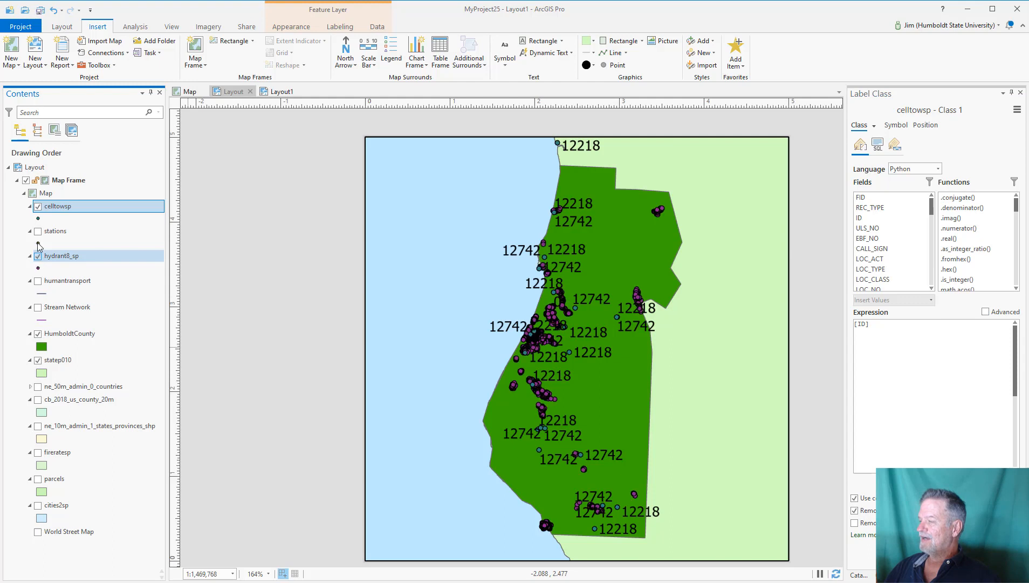
{"action": "left_click", "coordinate": [38, 206]}
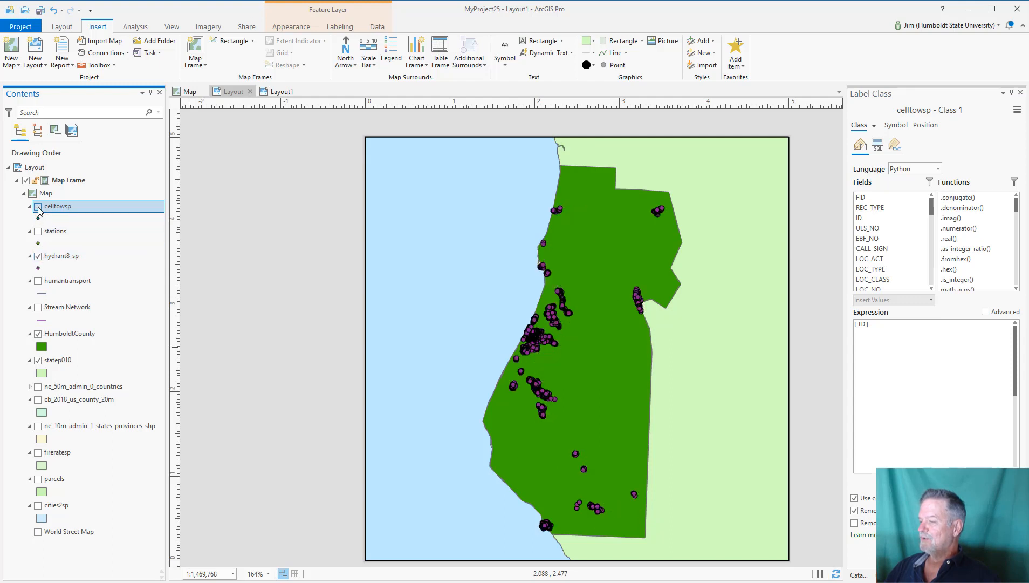
{"action": "left_click", "coordinate": [38, 256]}
{"action": "left_click", "coordinate": [38, 307]}
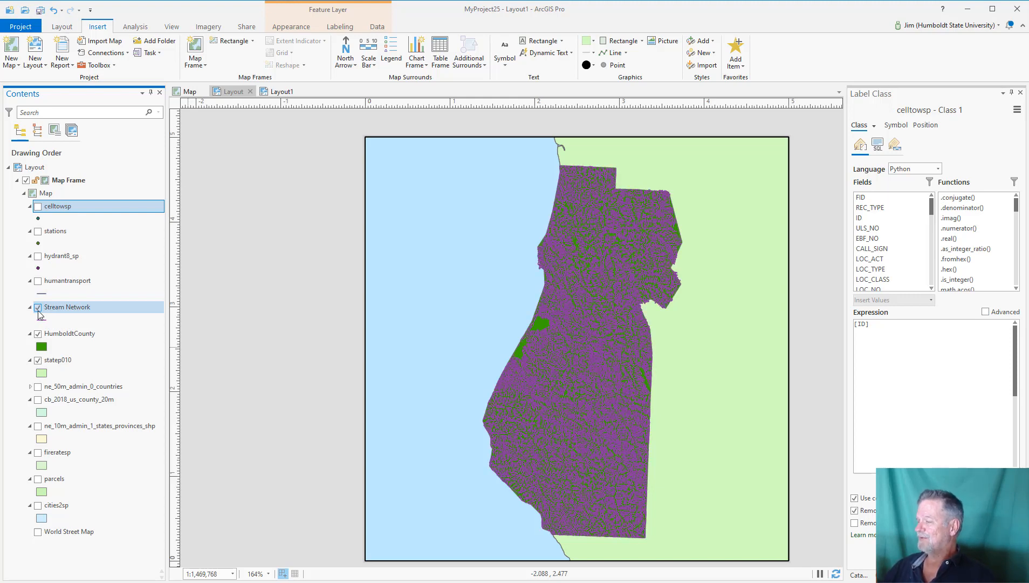
{"action": "left_click", "coordinate": [38, 307]}
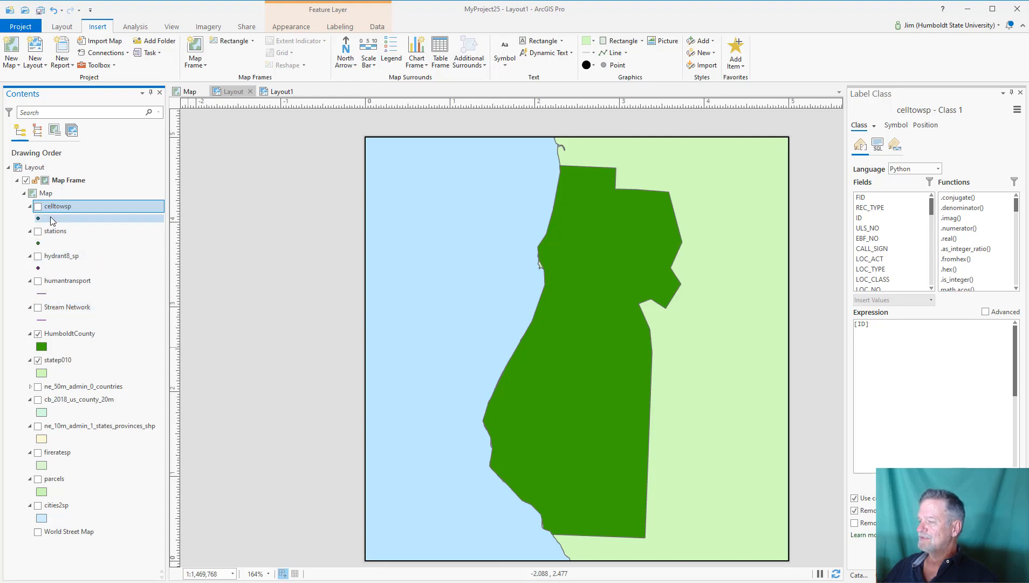
{"action": "left_click", "coordinate": [37, 205]}
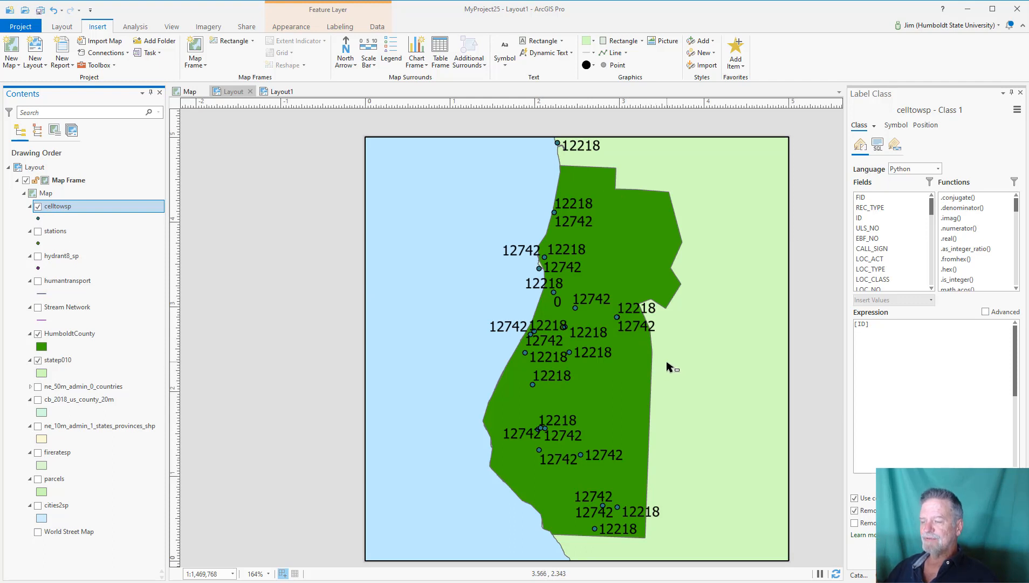
Give the celltowsp label text symbol a halo using the white polygon symbol
{"action": "left_click", "coordinate": [903, 125]}
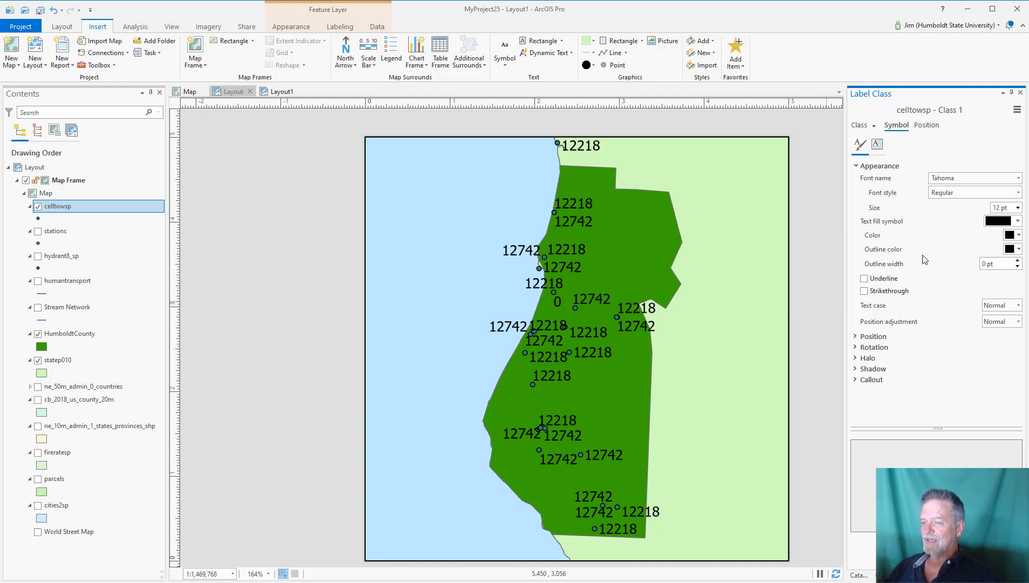
{"action": "left_click", "coordinate": [858, 358]}
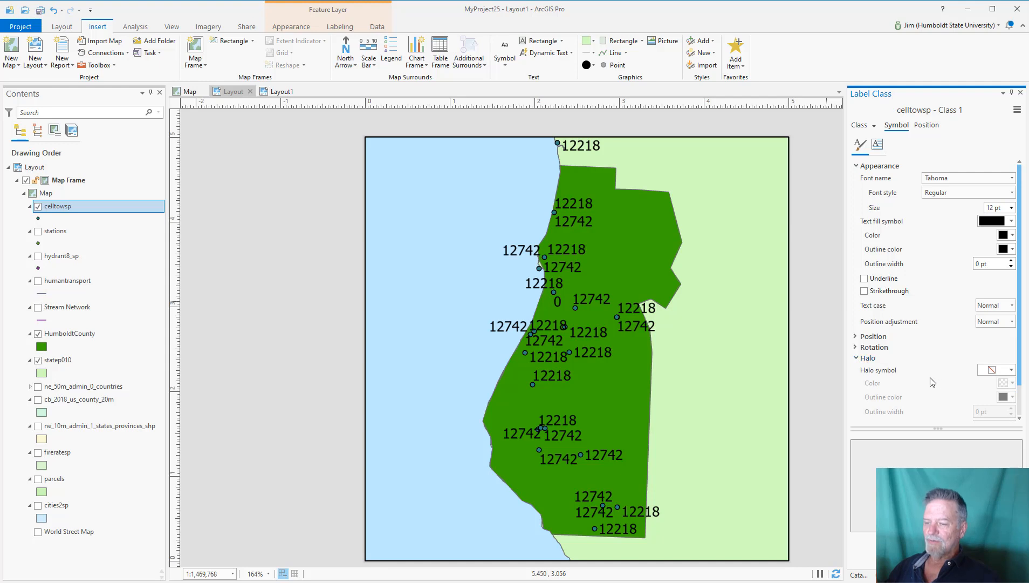
{"action": "left_click", "coordinate": [991, 370]}
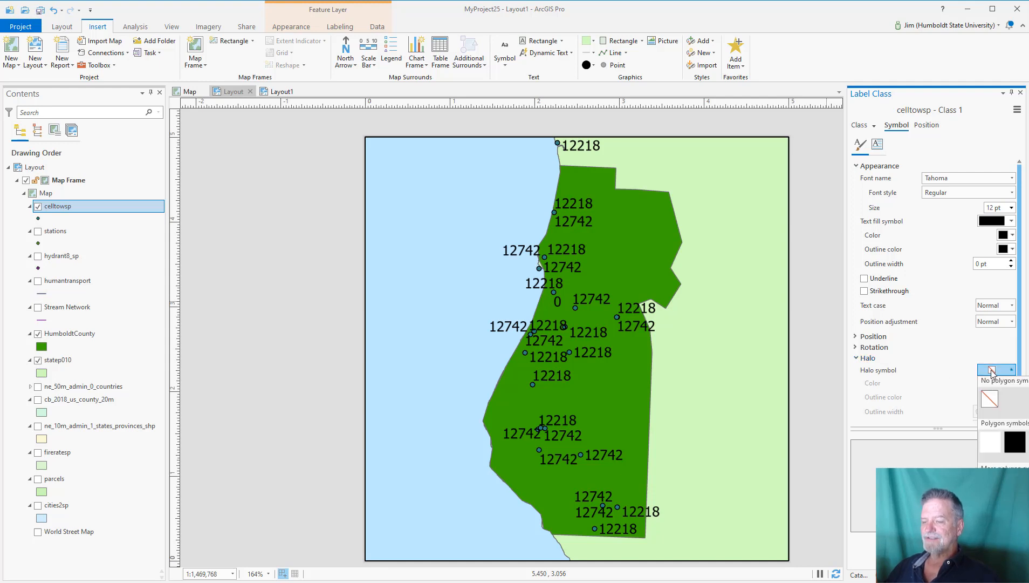
{"action": "left_click", "coordinate": [993, 443]}
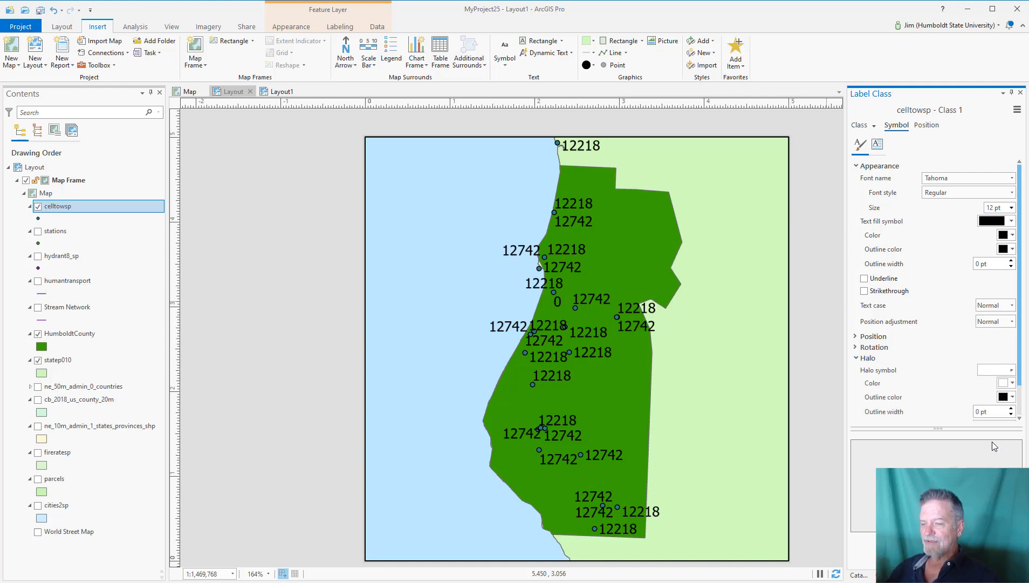
Change the celltowsp label halo color to light gray
{"action": "scroll", "coordinate": [941, 341], "scroll_direction": "down", "scroll_amount": 1}
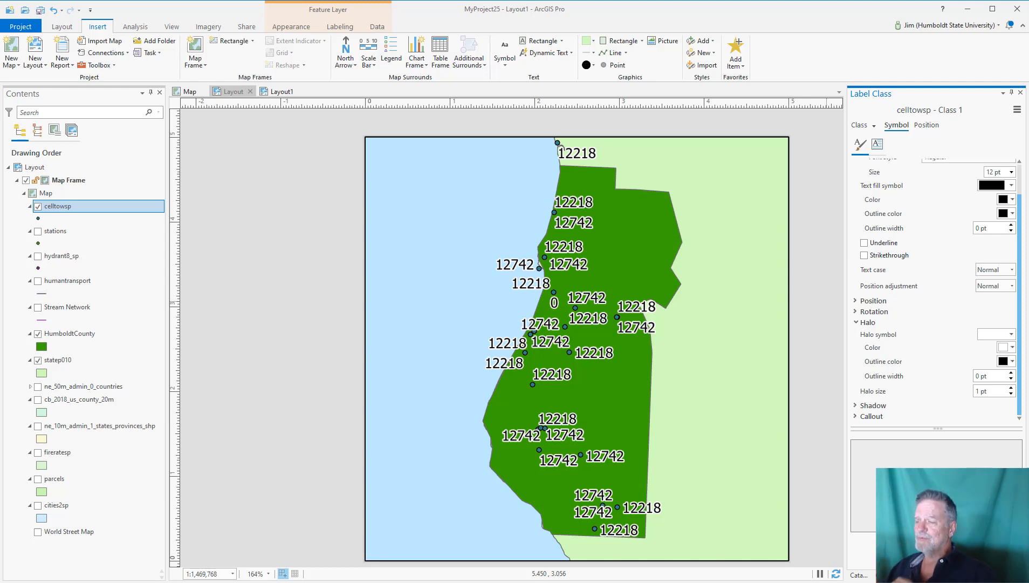
{"action": "left_click", "coordinate": [1006, 347]}
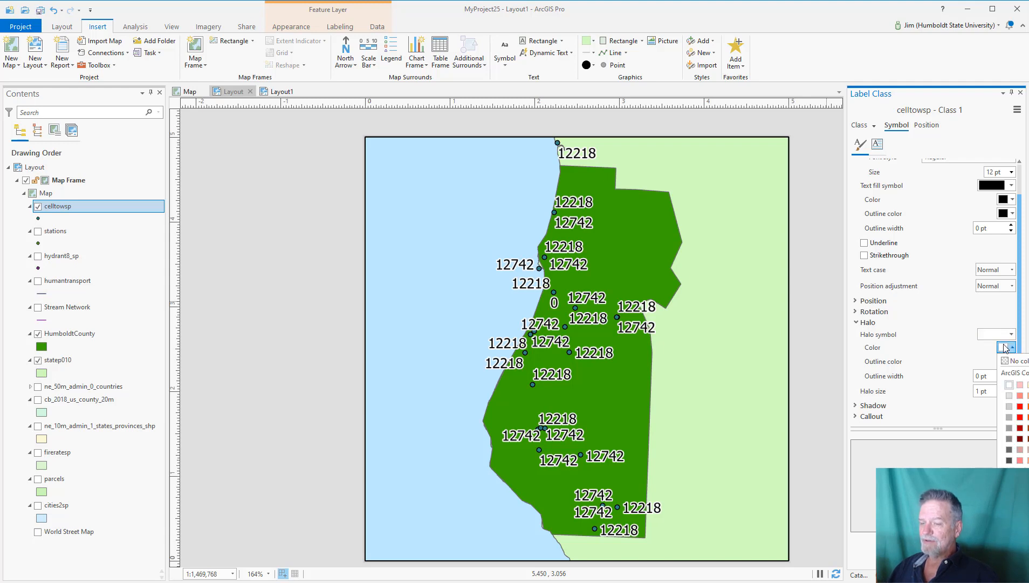
{"action": "left_click", "coordinate": [1009, 395]}
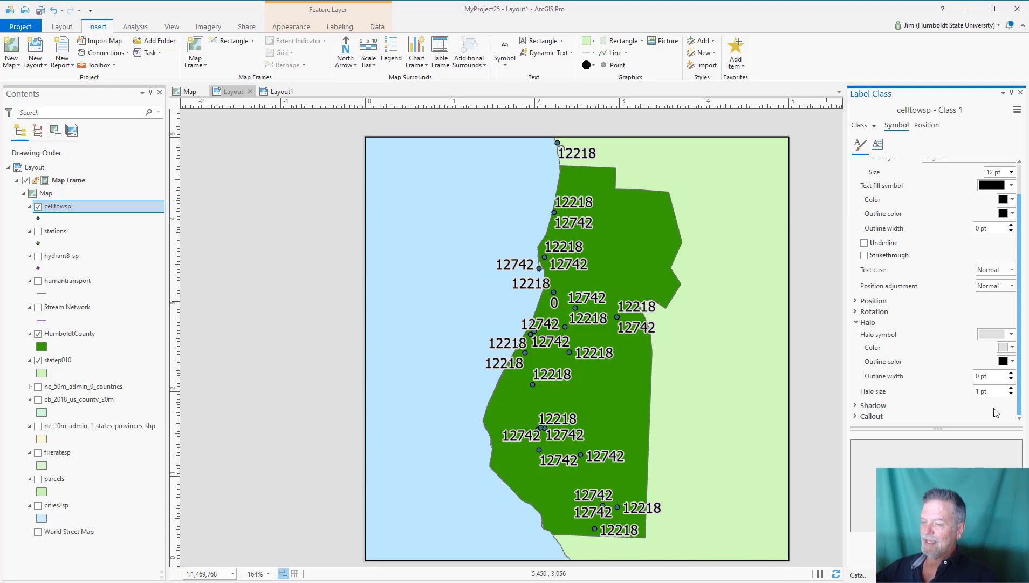
Set the celltowsp label text's fill and outline colors to white and its halo color to black
{"action": "left_click", "coordinate": [993, 187]}
{"action": "left_click", "coordinate": [992, 189]}
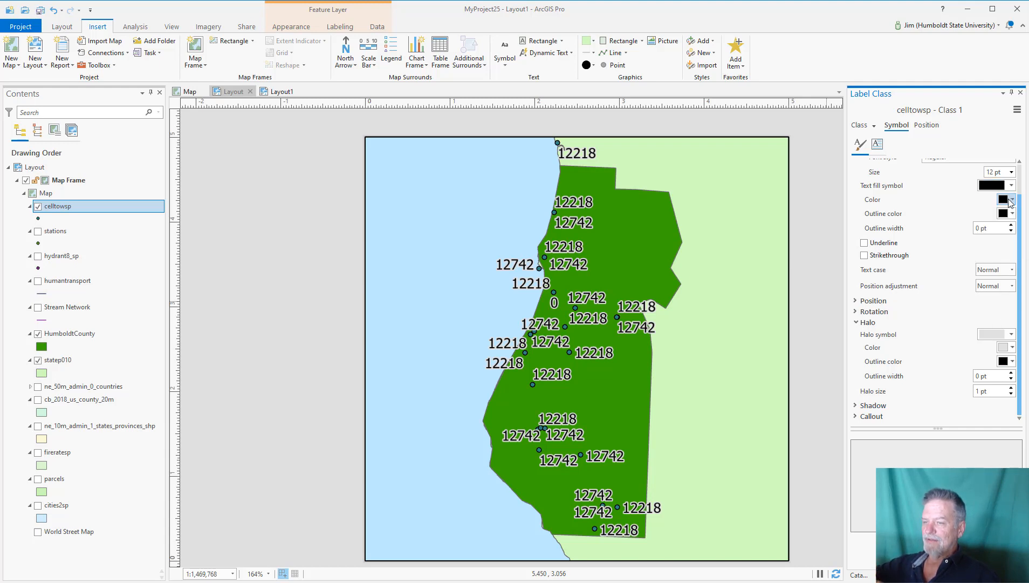
{"action": "left_click", "coordinate": [1012, 200]}
{"action": "left_click", "coordinate": [1015, 213]}
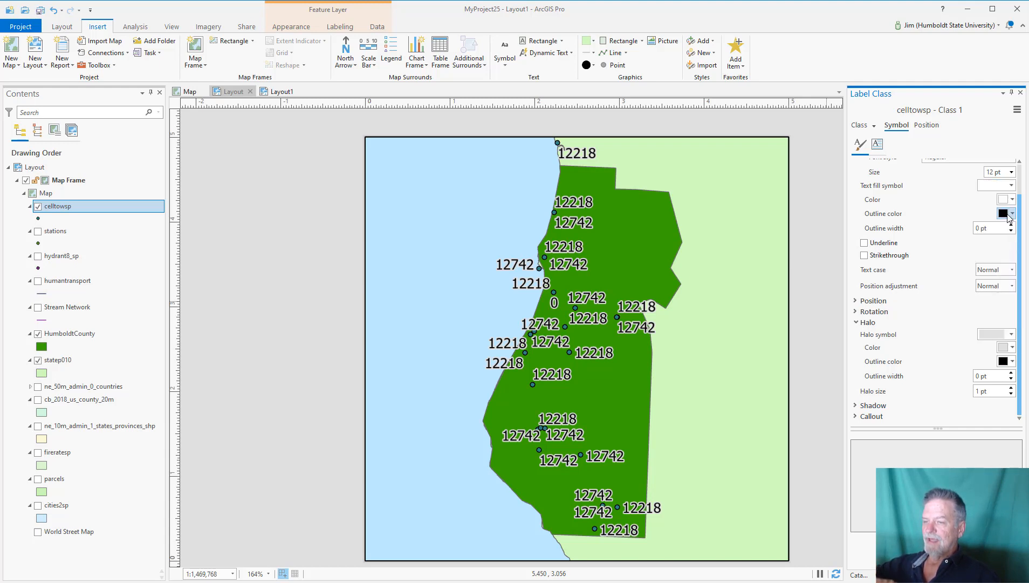
{"action": "left_click", "coordinate": [1007, 215]}
{"action": "left_click", "coordinate": [1009, 251]}
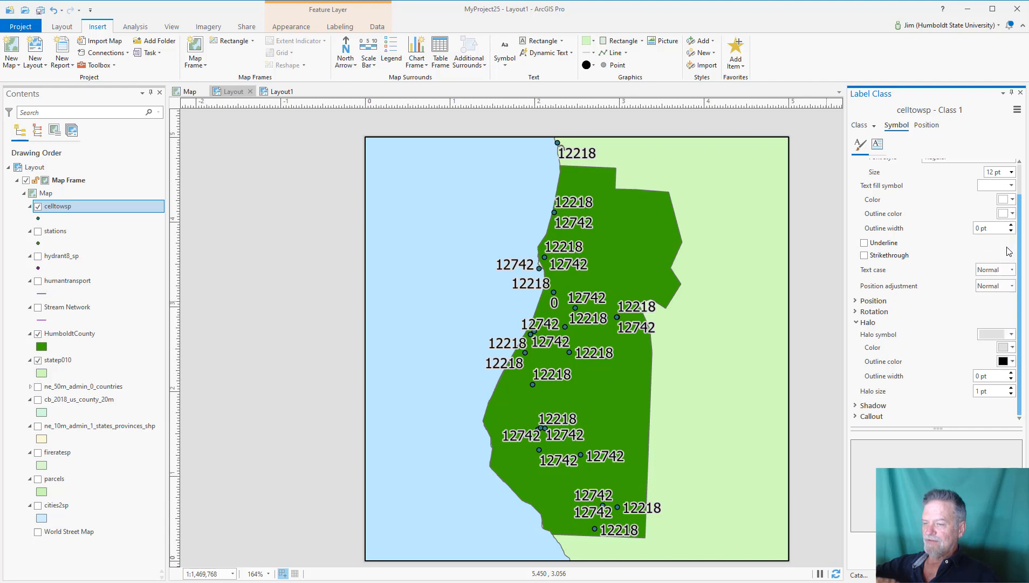
{"action": "left_click", "coordinate": [1002, 348]}
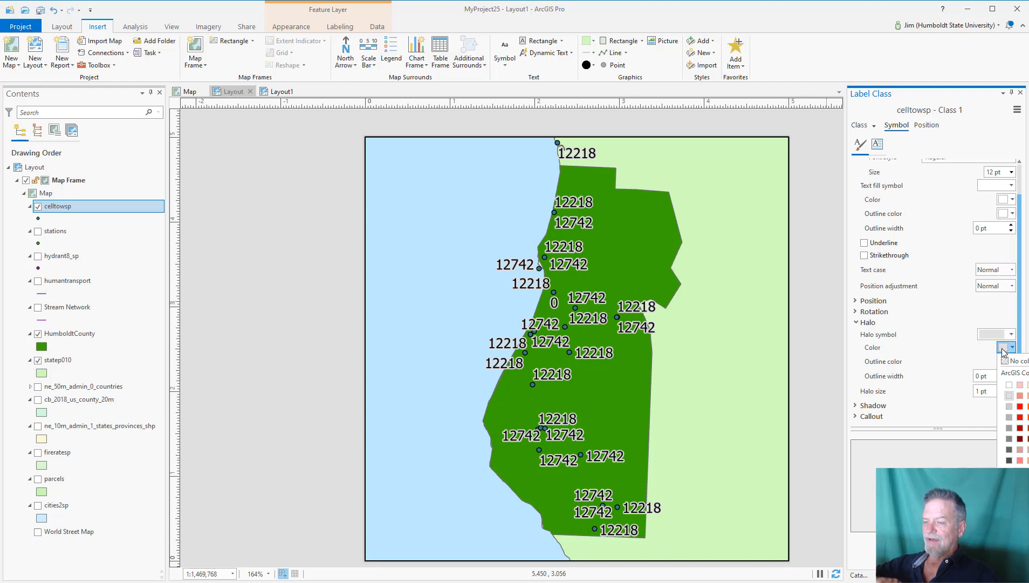
{"action": "left_click", "coordinate": [1009, 471]}
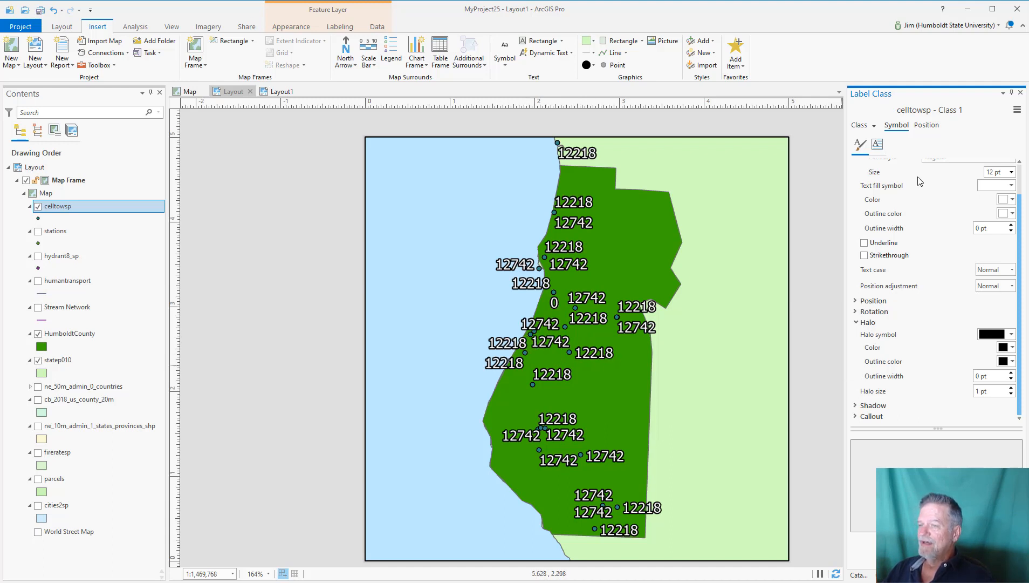
Open the placement options for the celltowsp label position and view the labels on the layout up close
{"action": "left_click", "coordinate": [928, 125]}
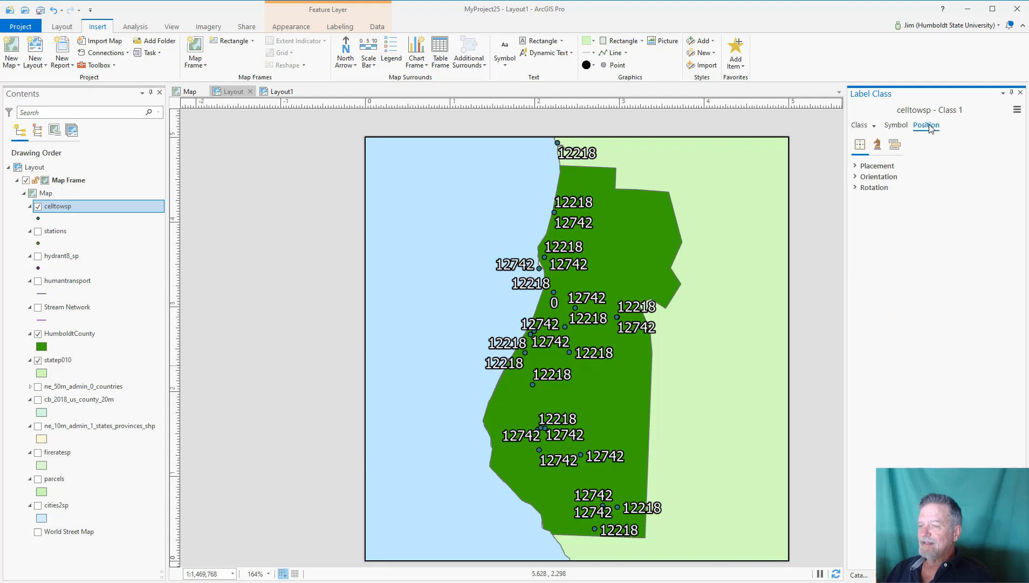
{"action": "left_click", "coordinate": [856, 167]}
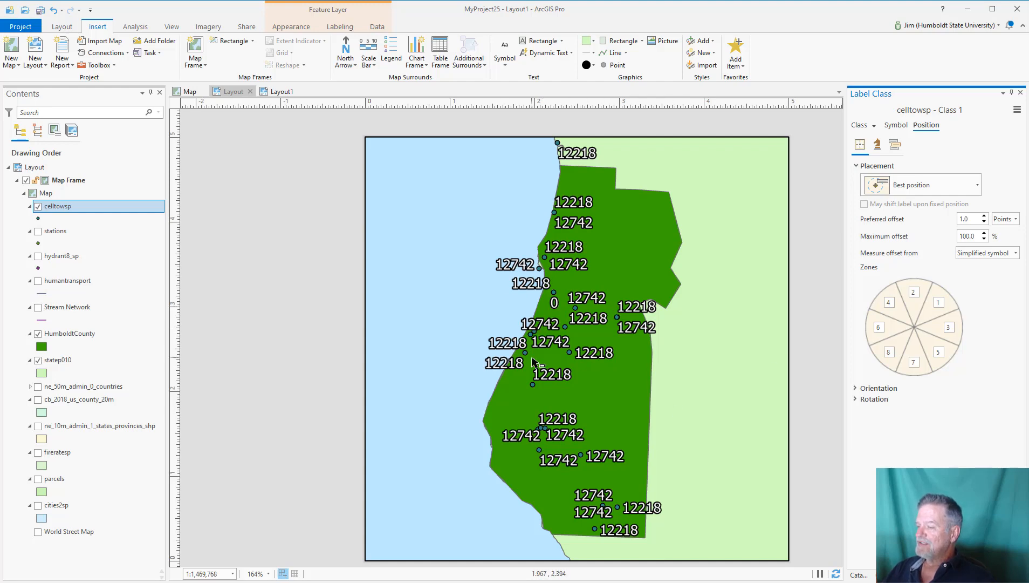
{"action": "scroll", "coordinate": [541, 355], "scroll_direction": "up", "scroll_amount": 2}
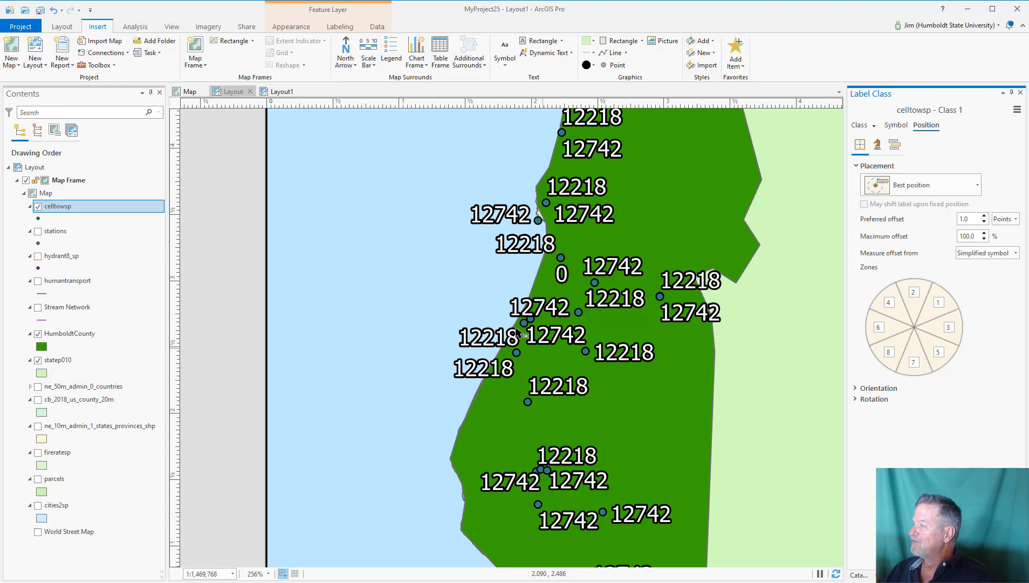
Activate the layout's map frame and examine the label placement around the clustered towers near the coast
{"action": "left_click", "coordinate": [76, 181]}
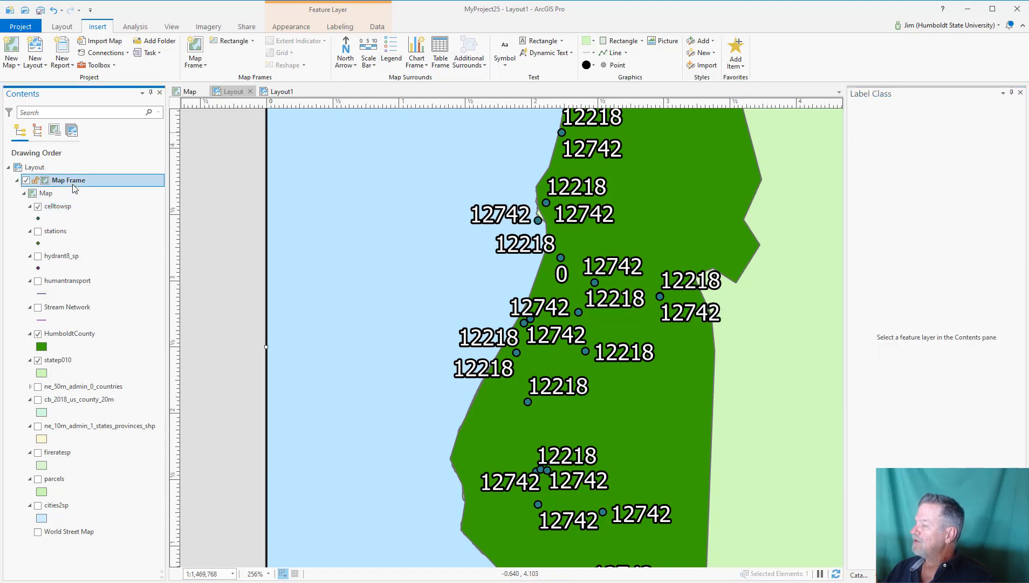
{"action": "right_click", "coordinate": [76, 184]}
{"action": "left_click", "coordinate": [84, 192]}
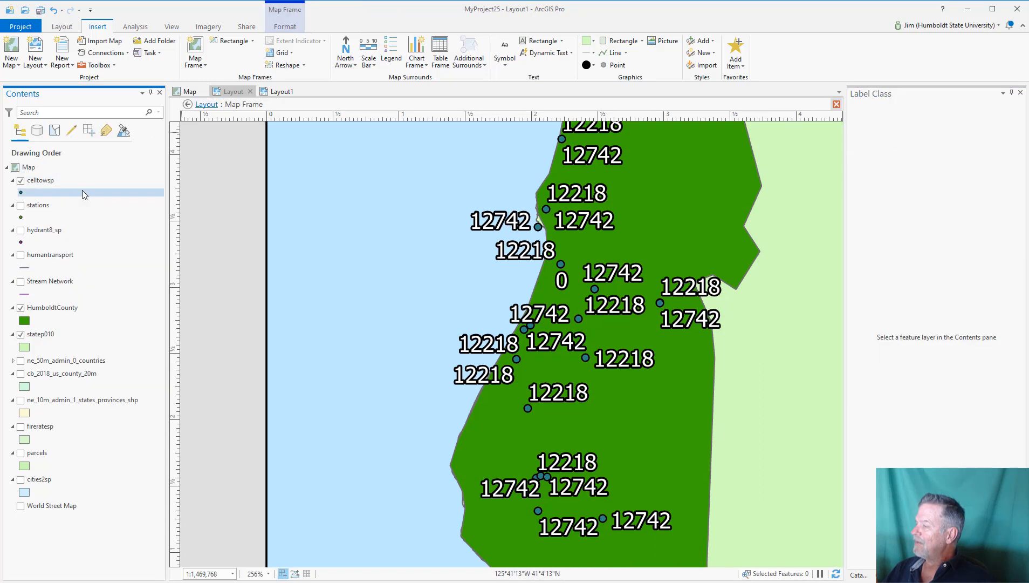
{"action": "scroll", "coordinate": [609, 319], "scroll_direction": "up", "scroll_amount": 4}
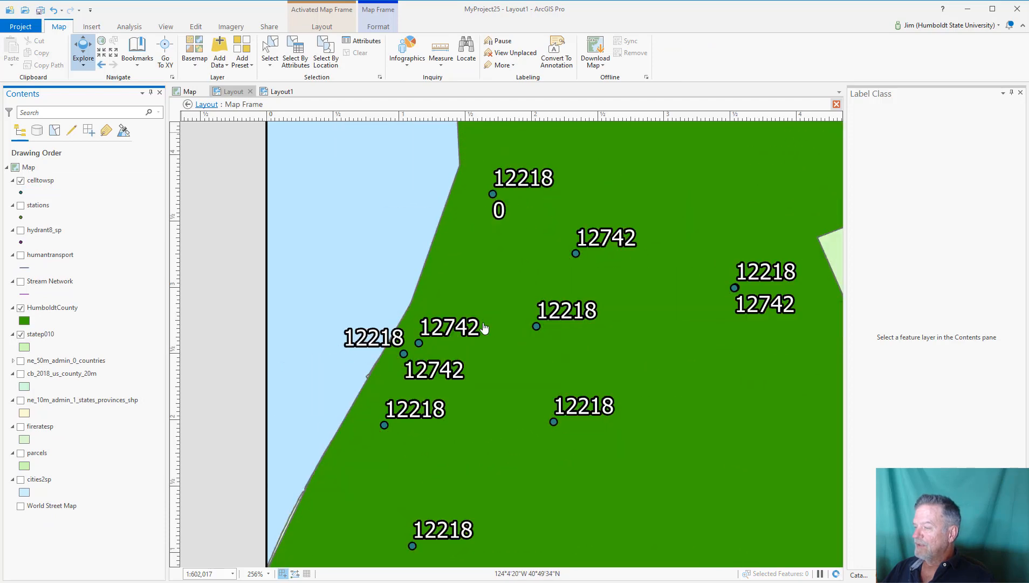
{"action": "scroll", "coordinate": [411, 349], "scroll_direction": "up", "scroll_amount": 5}
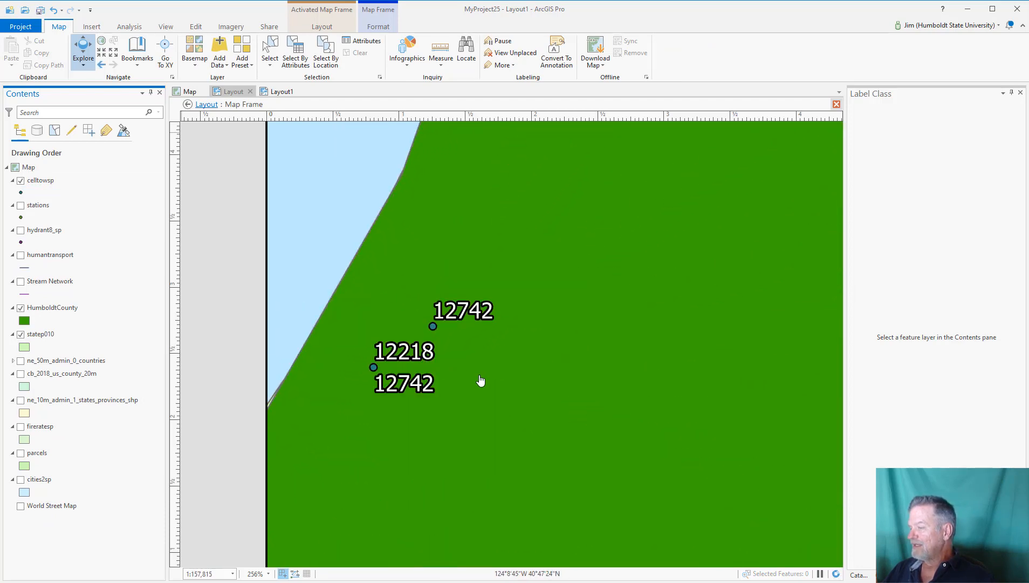
{"action": "left_click_drag", "start_coordinate": [480, 381], "coordinate": [580, 372]}
{"action": "scroll", "coordinate": [496, 337], "scroll_direction": "up", "scroll_amount": 3}
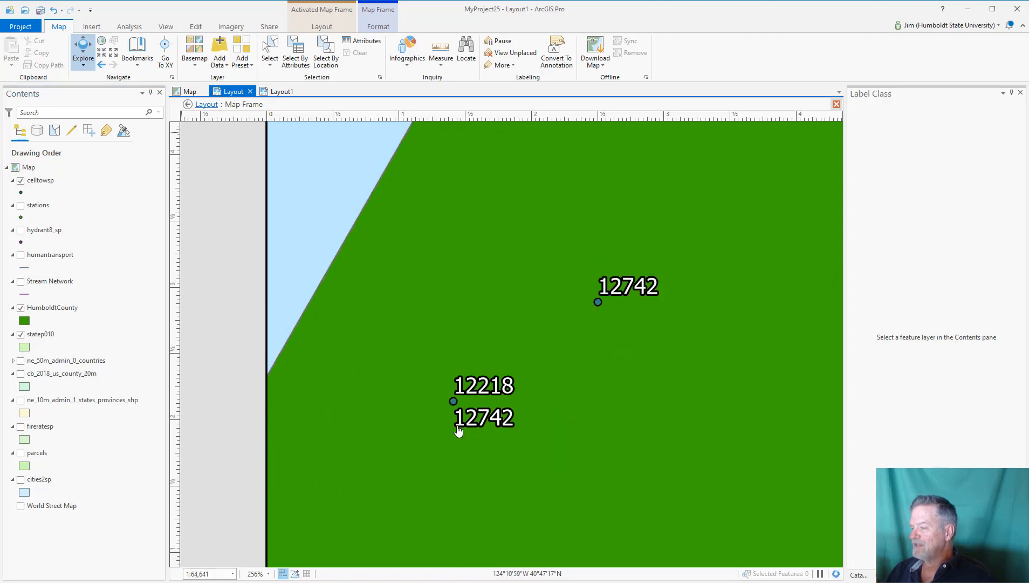
{"action": "scroll", "coordinate": [575, 414], "scroll_direction": "down", "scroll_amount": 3}
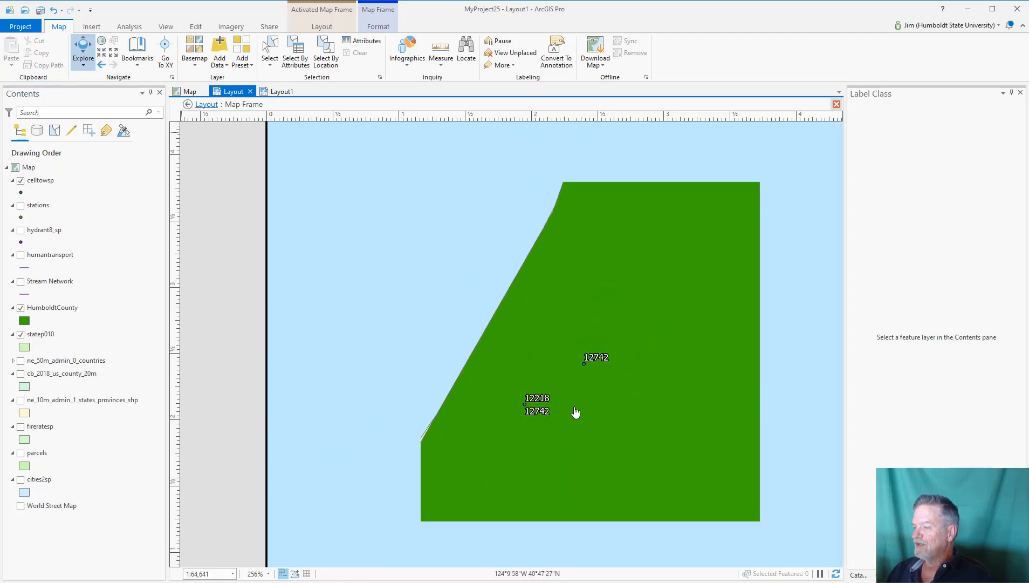
{"action": "scroll", "coordinate": [625, 412], "scroll_direction": "down", "scroll_amount": 5}
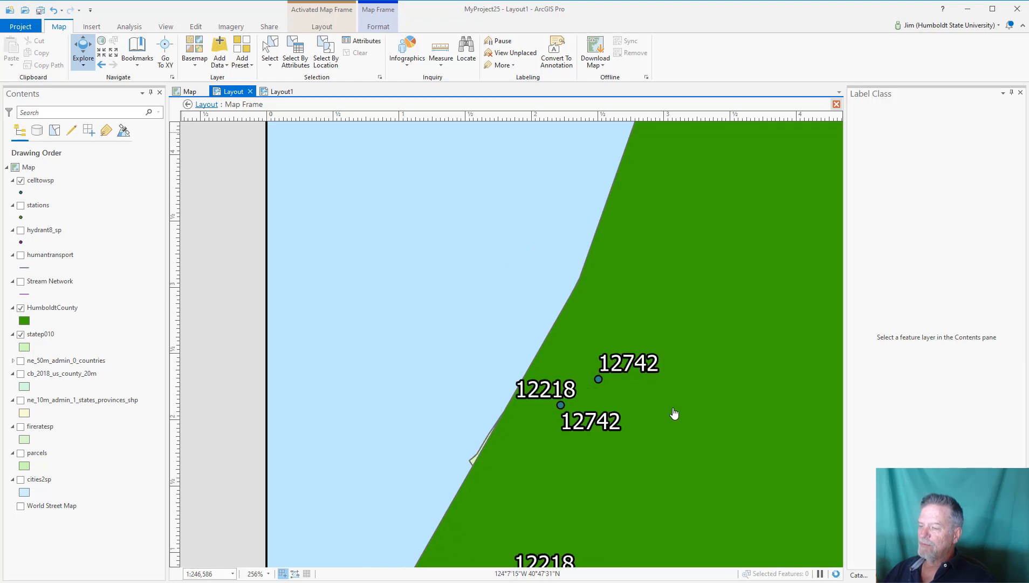
Examine the label placement of the overlapping cell towers near the county's eastern edge
{"action": "left_click_drag", "start_coordinate": [728, 417], "coordinate": [480, 410]}
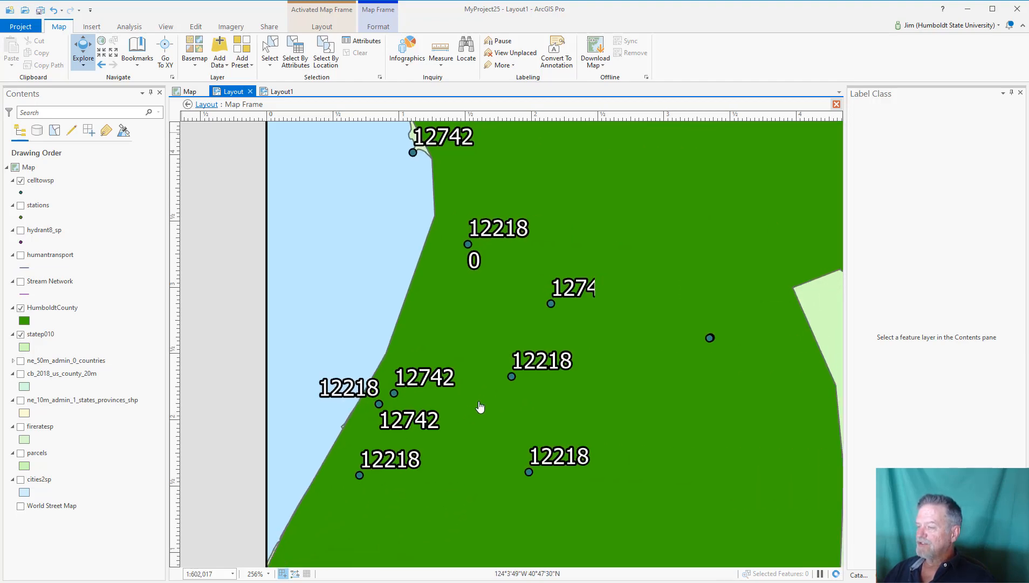
{"action": "scroll", "coordinate": [480, 409], "scroll_direction": "down", "scroll_amount": 2}
{"action": "scroll", "coordinate": [624, 361], "scroll_direction": "up", "scroll_amount": 6}
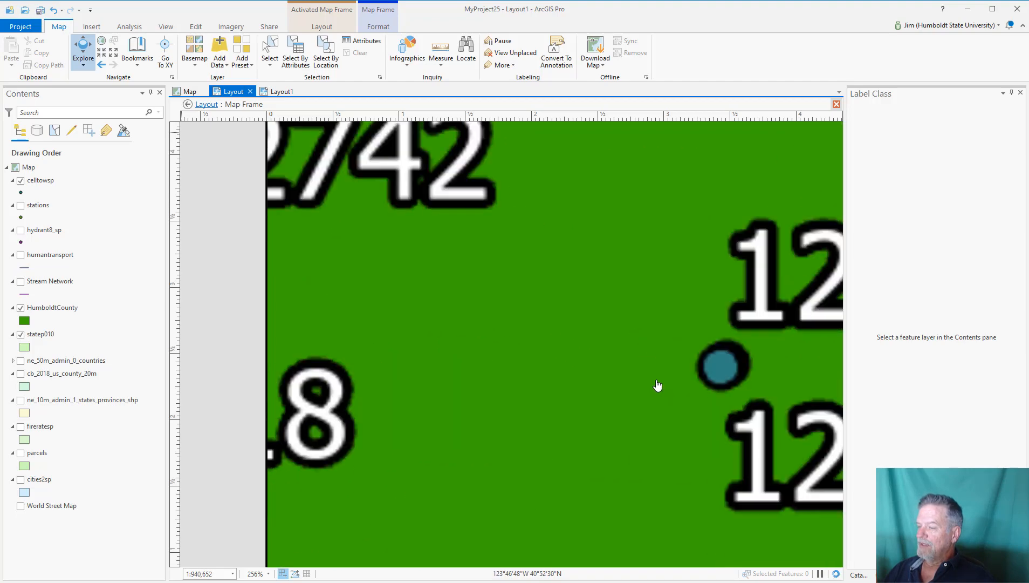
{"action": "scroll", "coordinate": [659, 379], "scroll_direction": "up", "scroll_amount": 3}
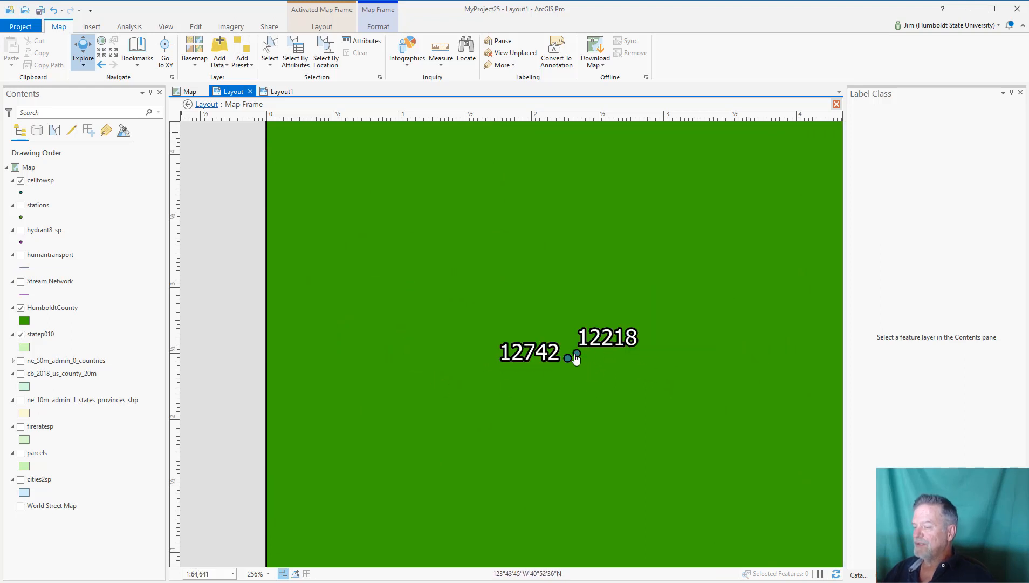
{"action": "scroll", "coordinate": [545, 381], "scroll_direction": "down", "scroll_amount": 3}
{"action": "scroll", "coordinate": [546, 381], "scroll_direction": "down", "scroll_amount": 4}
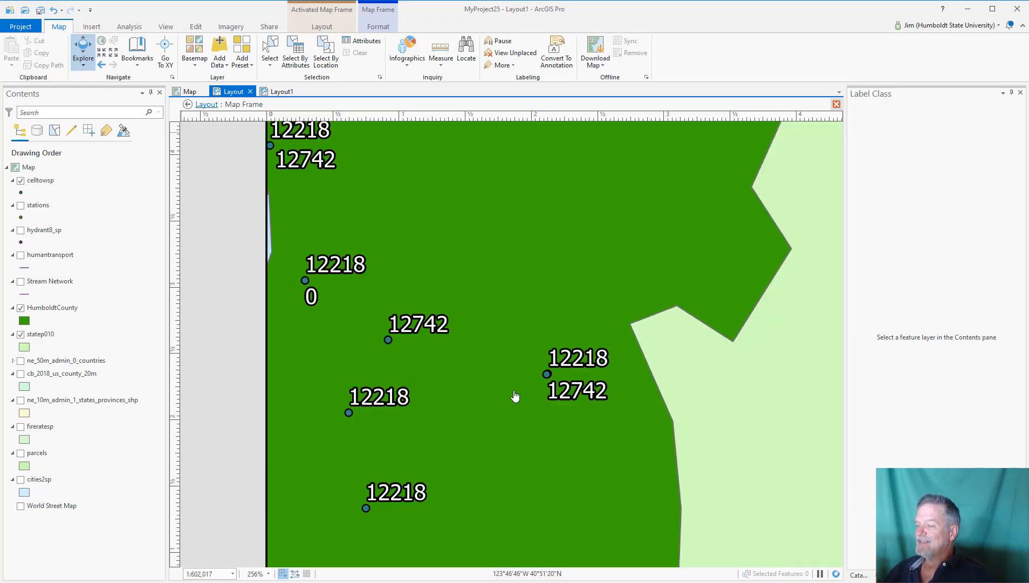
Examine how the cell tower labels rearrange at county scale as the map shifts within its frame
{"action": "scroll", "coordinate": [515, 395], "scroll_direction": "down", "scroll_amount": 3}
{"action": "scroll", "coordinate": [494, 431], "scroll_direction": "up", "scroll_amount": 2}
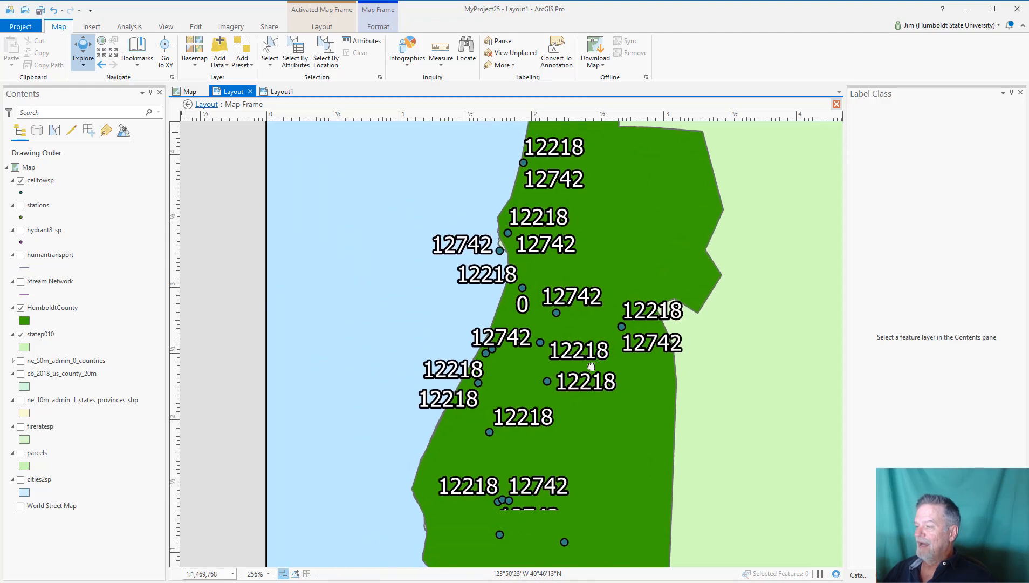
{"action": "scroll", "coordinate": [559, 402], "scroll_direction": "down", "scroll_amount": 1}
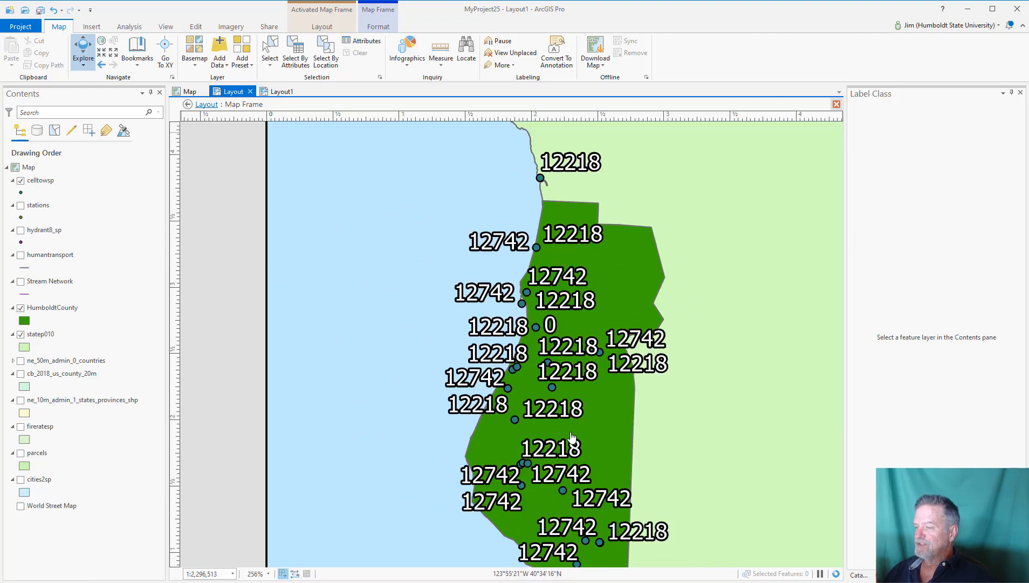
{"action": "left_click_drag", "start_coordinate": [562, 399], "coordinate": [564, 381]}
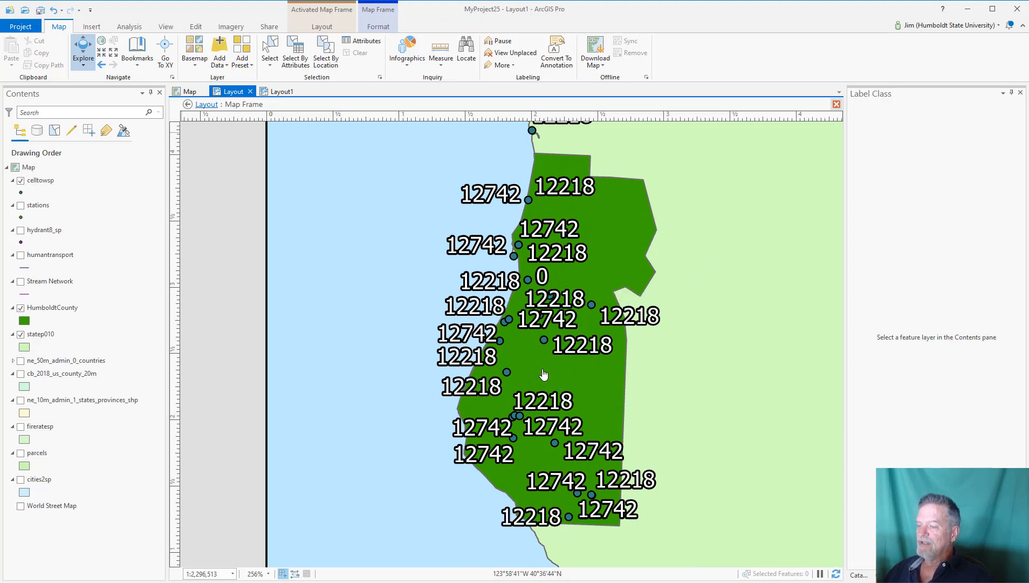
{"action": "left_click_drag", "start_coordinate": [543, 369], "coordinate": [545, 387]}
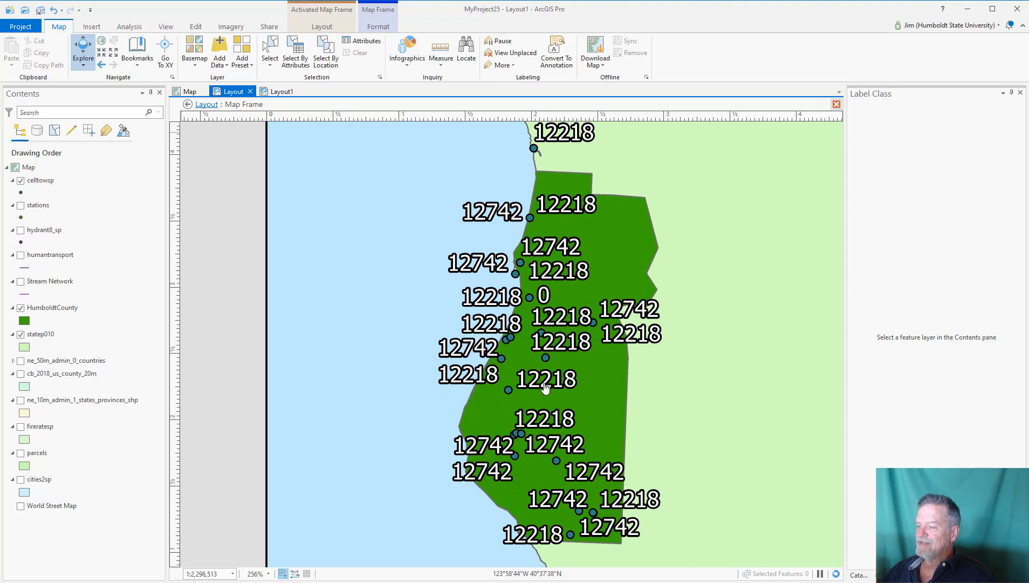
{"action": "left_click_drag", "start_coordinate": [544, 387], "coordinate": [540, 399]}
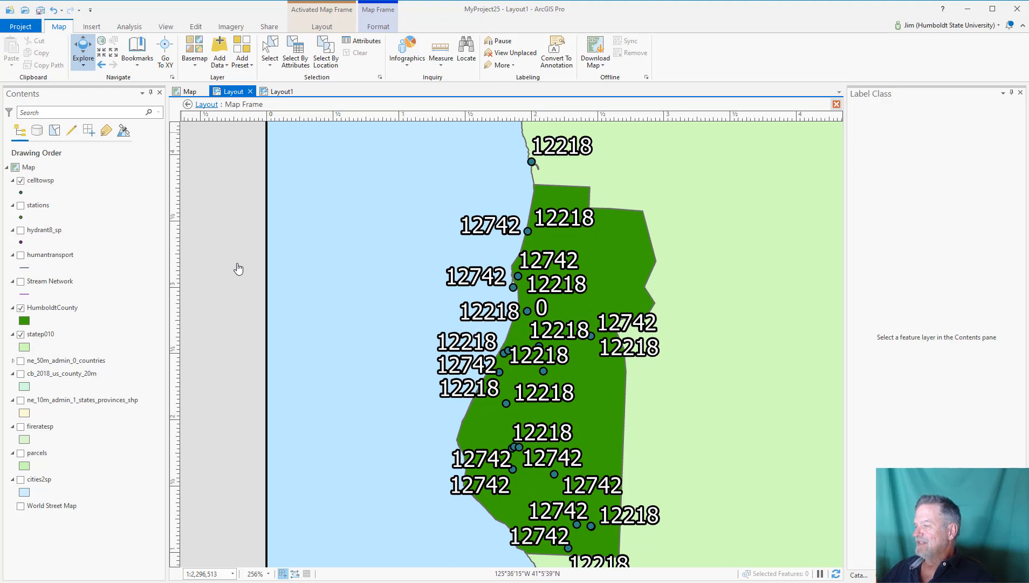
Turn off the celltowsp labels and return from the activated map frame to the layout
{"action": "right_click", "coordinate": [36, 185]}
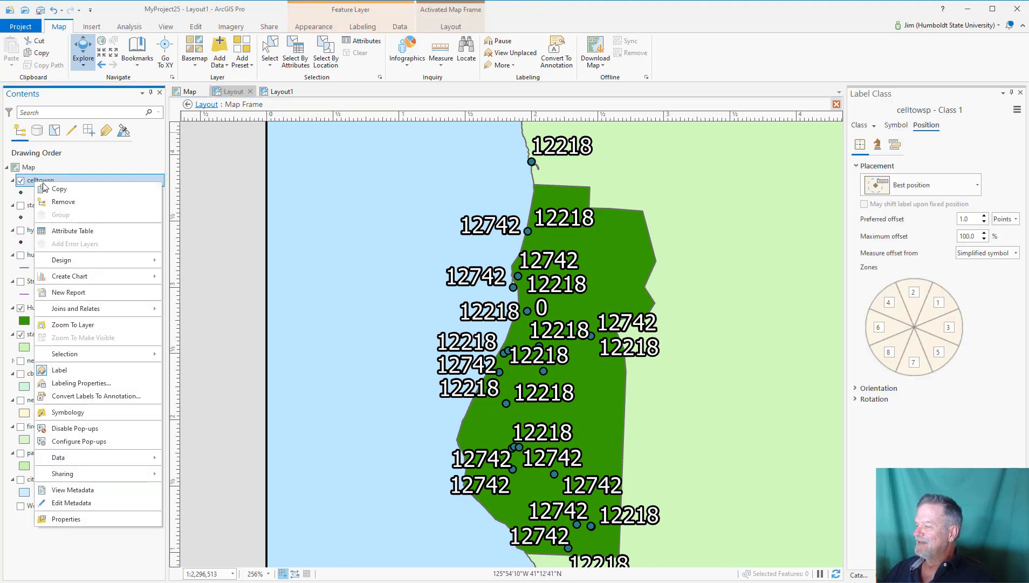
{"action": "left_click", "coordinate": [86, 370]}
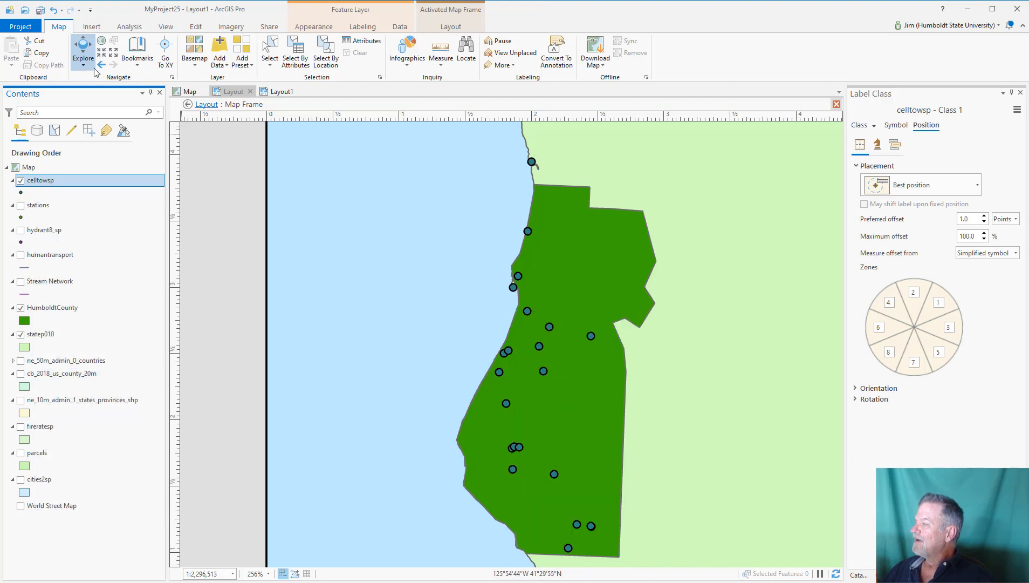
{"action": "left_click", "coordinate": [37, 170]}
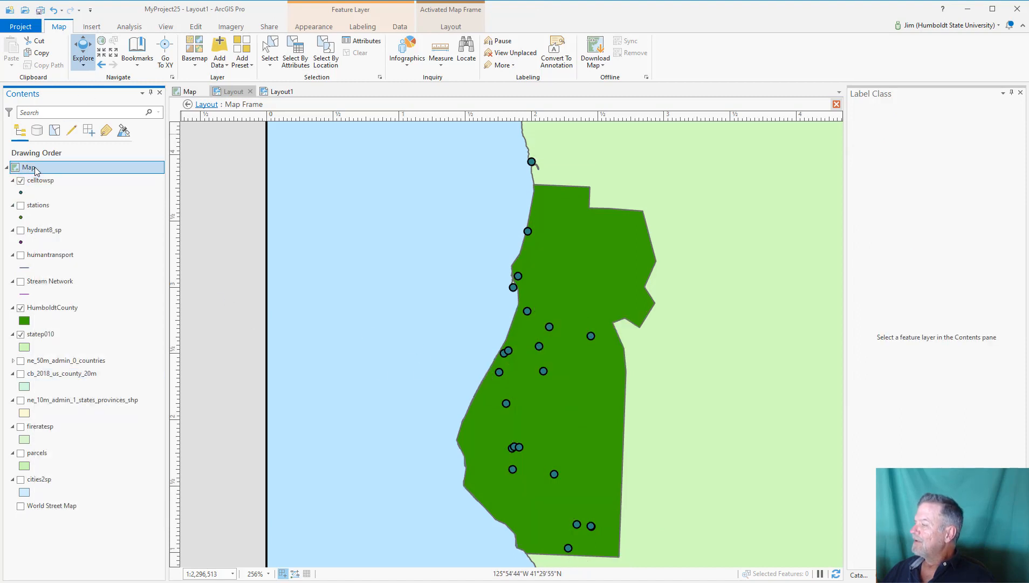
{"action": "left_click", "coordinate": [207, 104]}
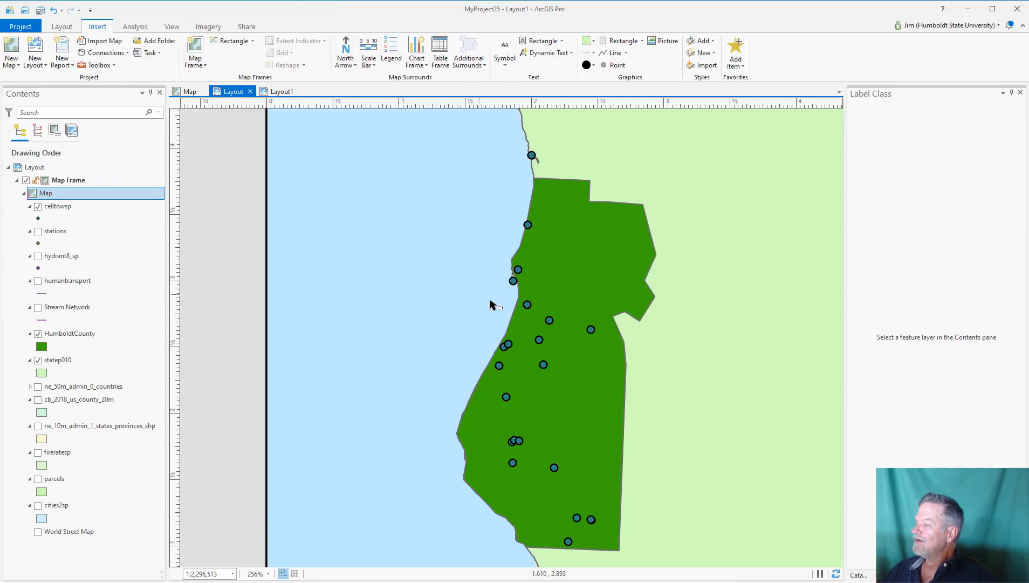
Reactivate the map frame and reframe the map on Humboldt County at a scale of 1:1,469,768
{"action": "scroll", "coordinate": [492, 305], "scroll_direction": "down", "scroll_amount": 4}
{"action": "left_click_drag", "start_coordinate": [703, 288], "coordinate": [653, 318]}
{"action": "right_click", "coordinate": [60, 181]}
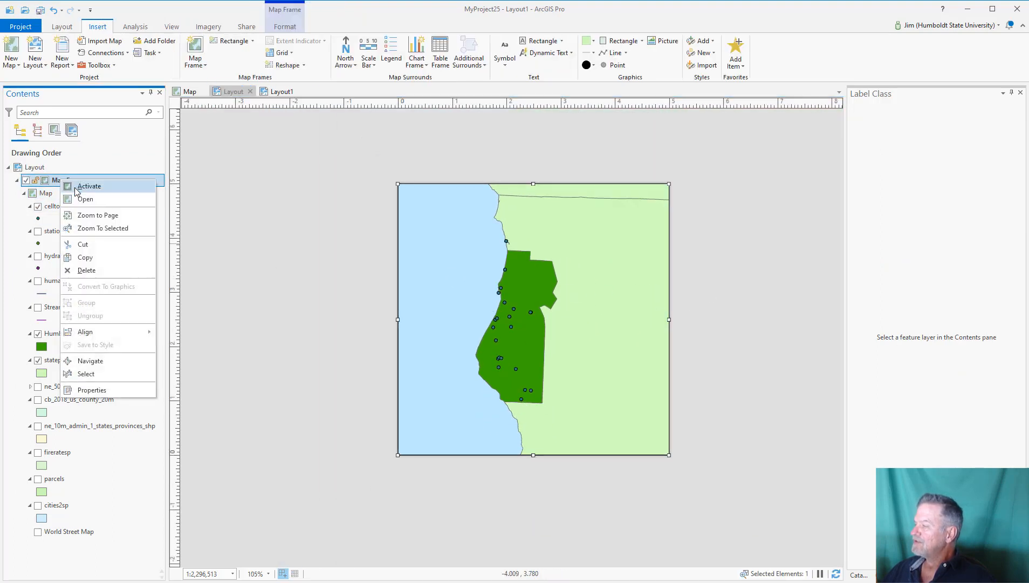
{"action": "left_click", "coordinate": [76, 189]}
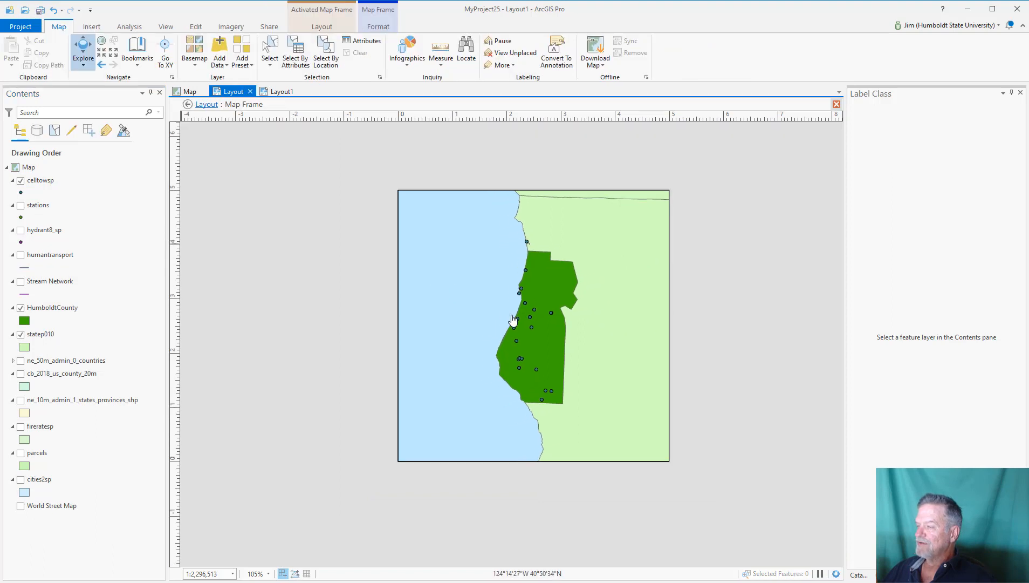
{"action": "scroll", "coordinate": [510, 319], "scroll_direction": "up", "scroll_amount": 2}
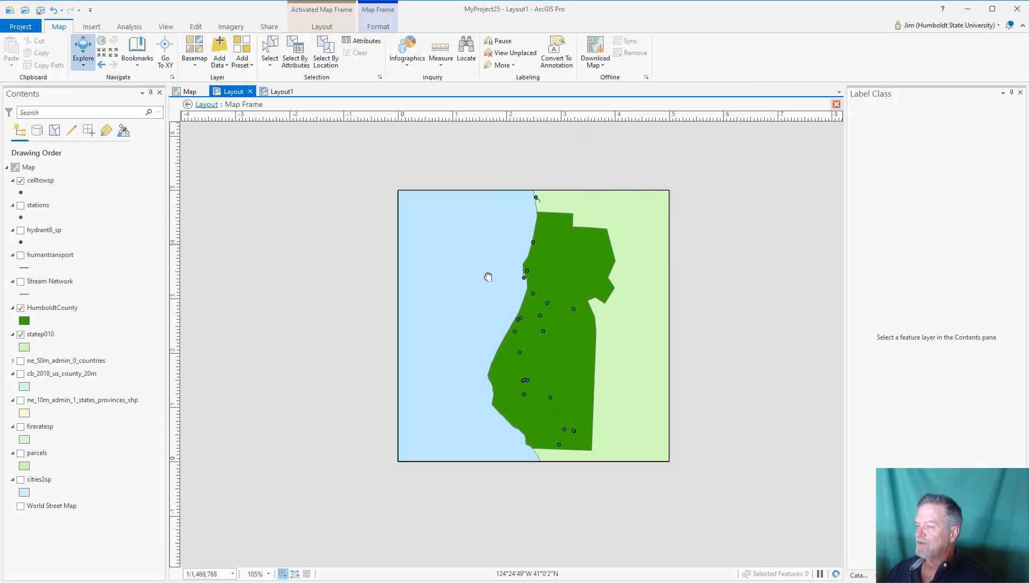
{"action": "left_click_drag", "start_coordinate": [488, 277], "coordinate": [475, 289]}
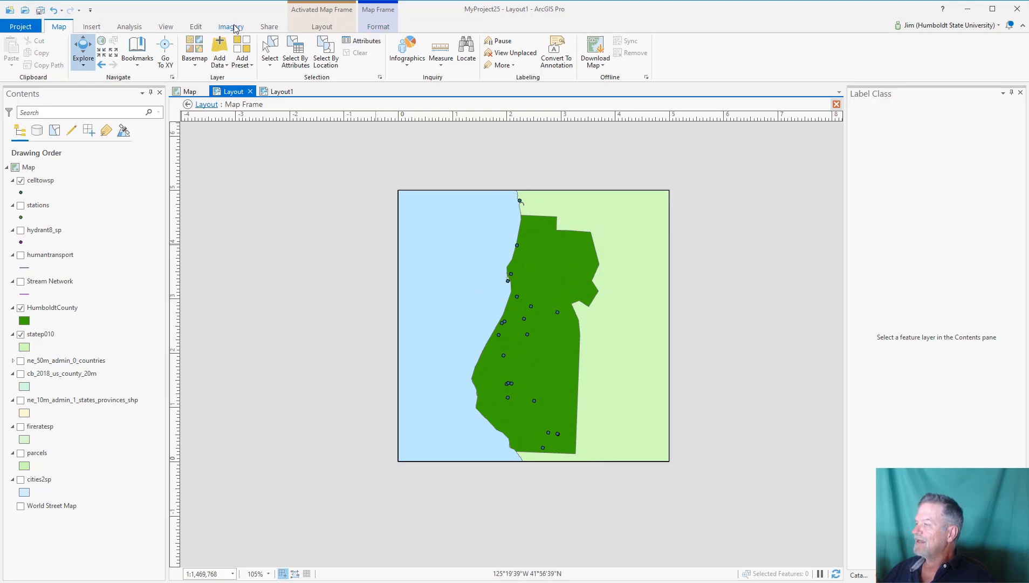
Export the active map without labels as a JPEG named Map2.jpg in the 3_Final folder
{"action": "left_click", "coordinate": [270, 27]}
{"action": "left_click", "coordinate": [497, 59]}
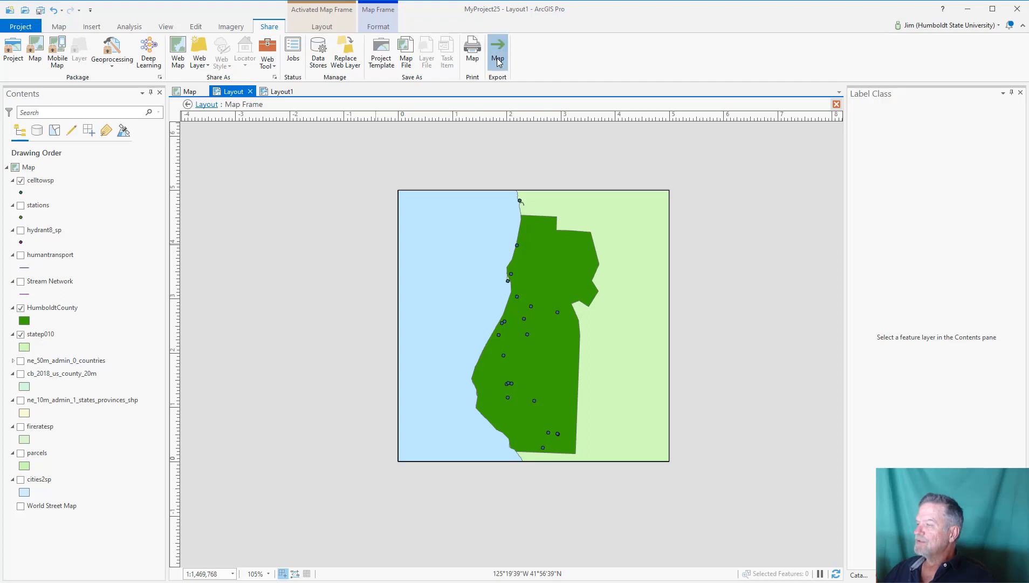
{"action": "left_click", "coordinate": [389, 94]}
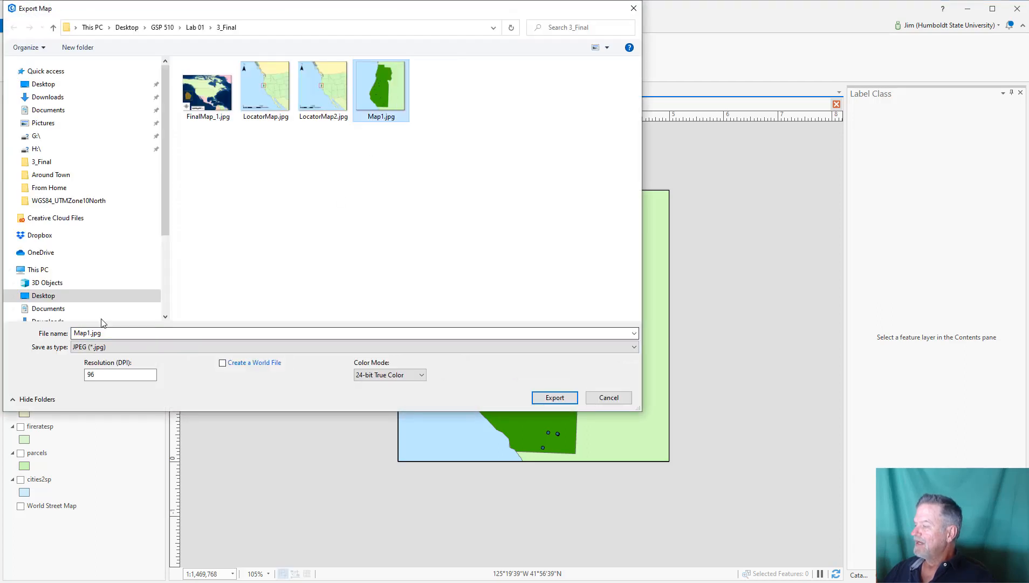
{"action": "double_click", "coordinate": [93, 332]}
{"action": "left_click", "coordinate": [89, 333]}
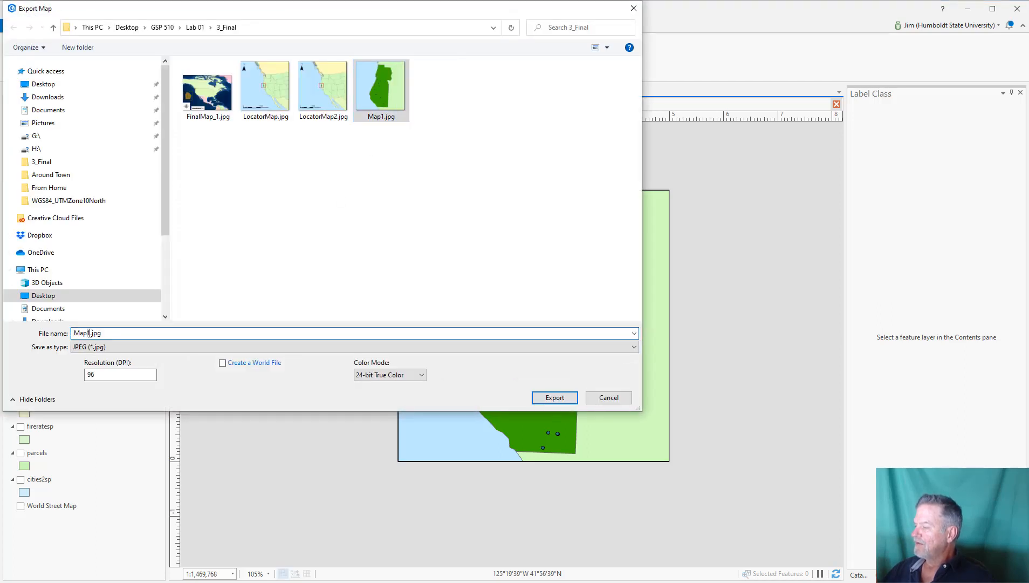
{"action": "type", "text": "2"}
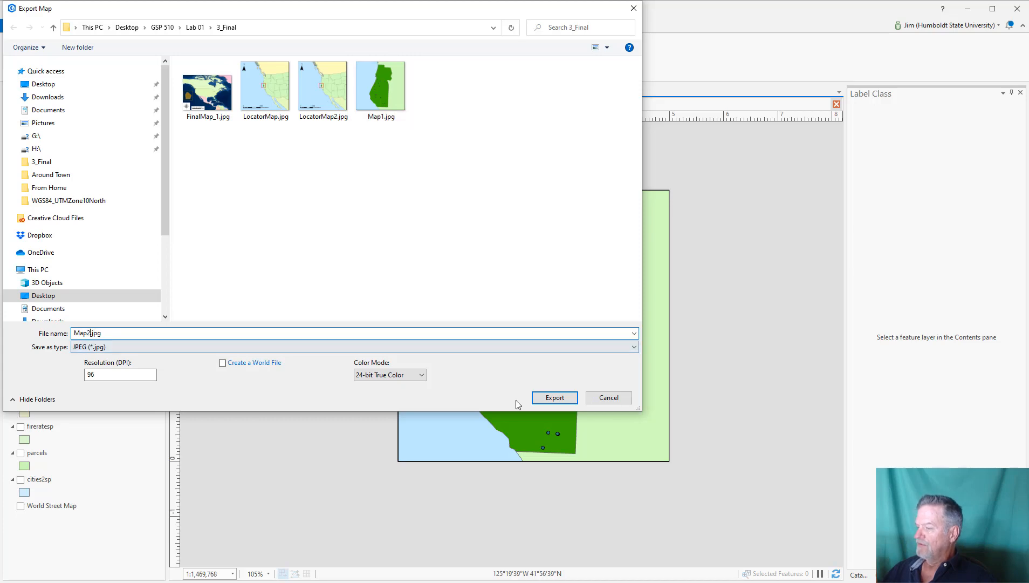
{"action": "left_click", "coordinate": [546, 398]}
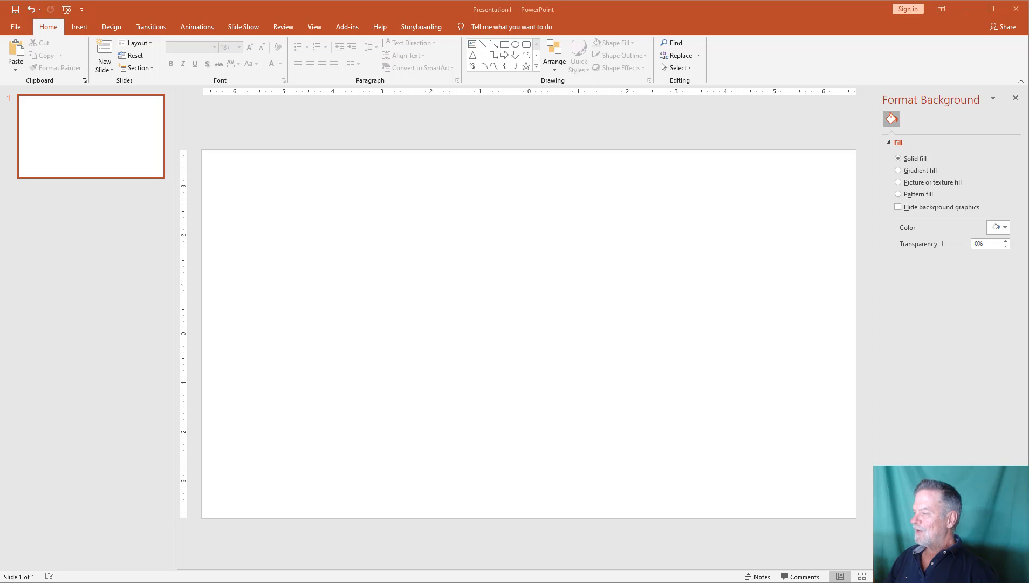
Switch to PowerPoint, place the exported map image on the blank slide, and enlarge it to nearly fill the slide's height
{"action": "key", "text": "alt+Tab"}
{"action": "left_click_drag", "start_coordinate": [178, 369], "coordinate": [596, 395]}
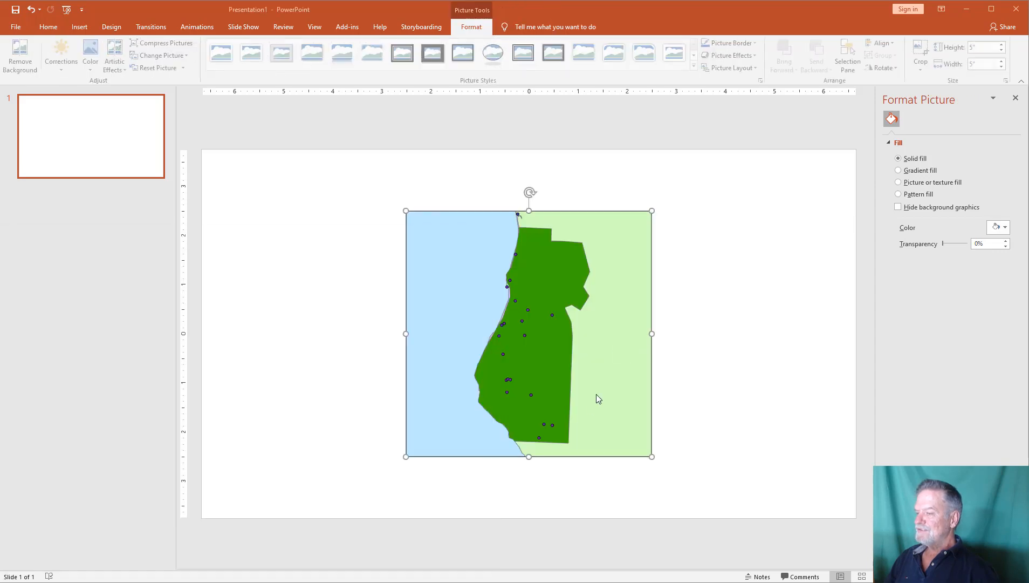
{"action": "left_click_drag", "start_coordinate": [482, 313], "coordinate": [480, 297]}
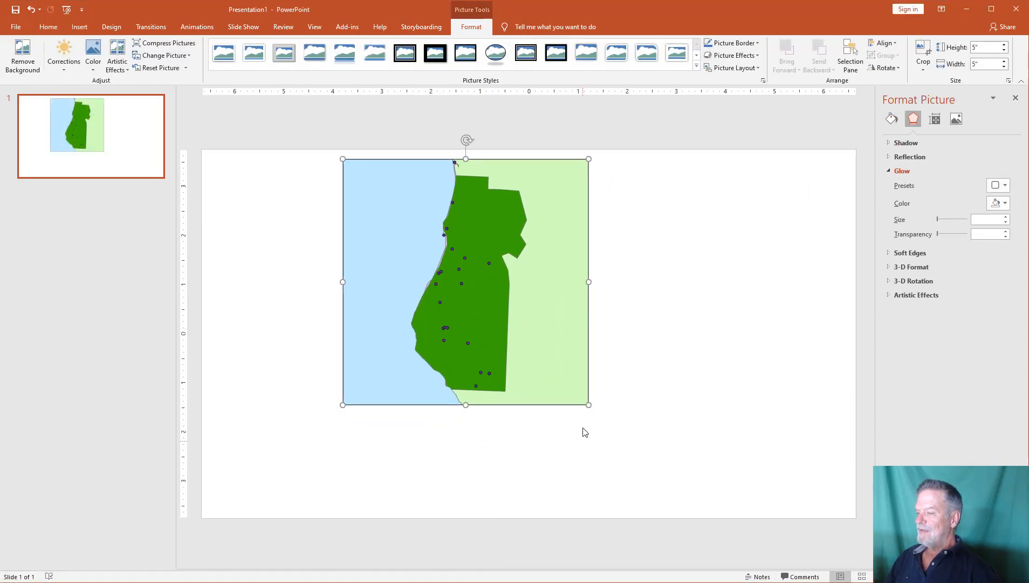
{"action": "left_click_drag", "start_coordinate": [588, 404], "coordinate": [651, 509]}
Add a text box reading 21000 and place it over the ocean beside the tower on the county's northern coast
{"action": "left_click", "coordinate": [80, 27]}
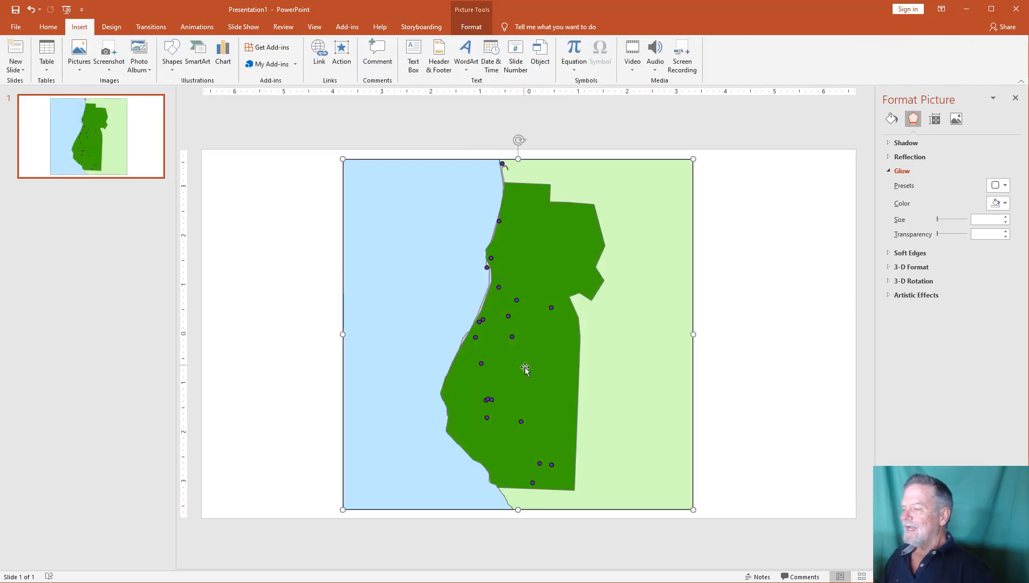
{"action": "left_click", "coordinate": [48, 27]}
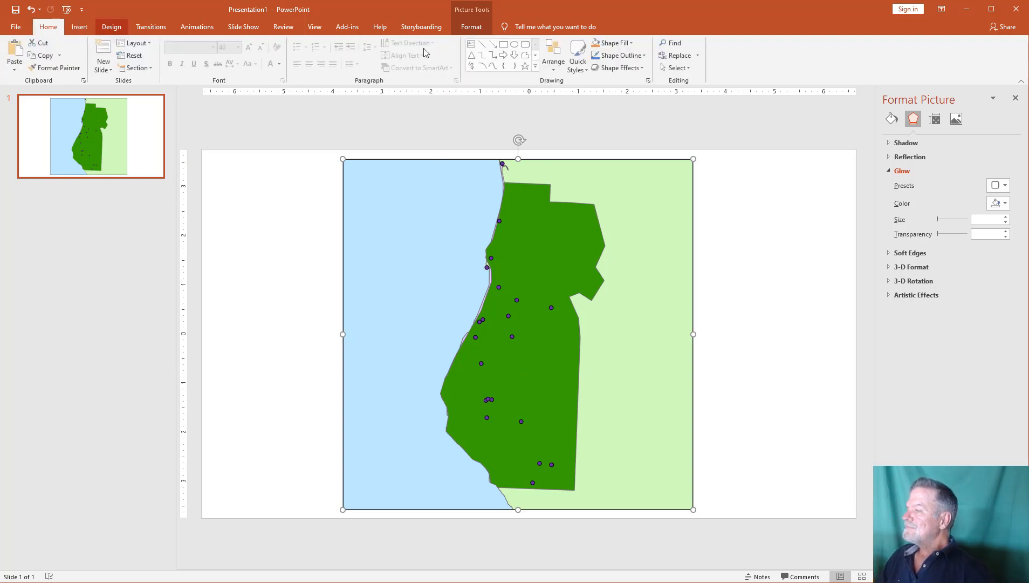
{"action": "left_click", "coordinate": [295, 214]}
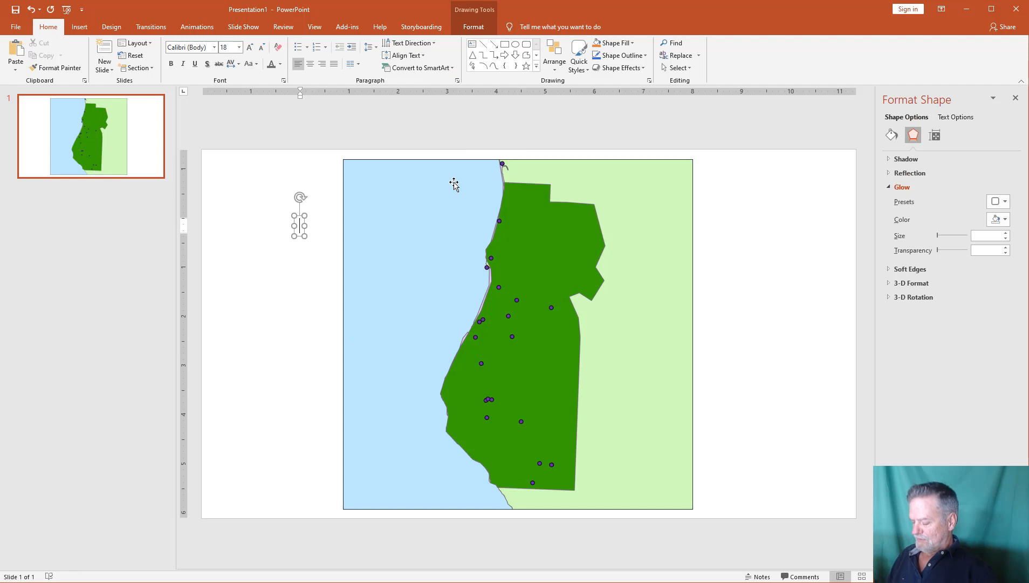
{"action": "type", "text": "2100"}
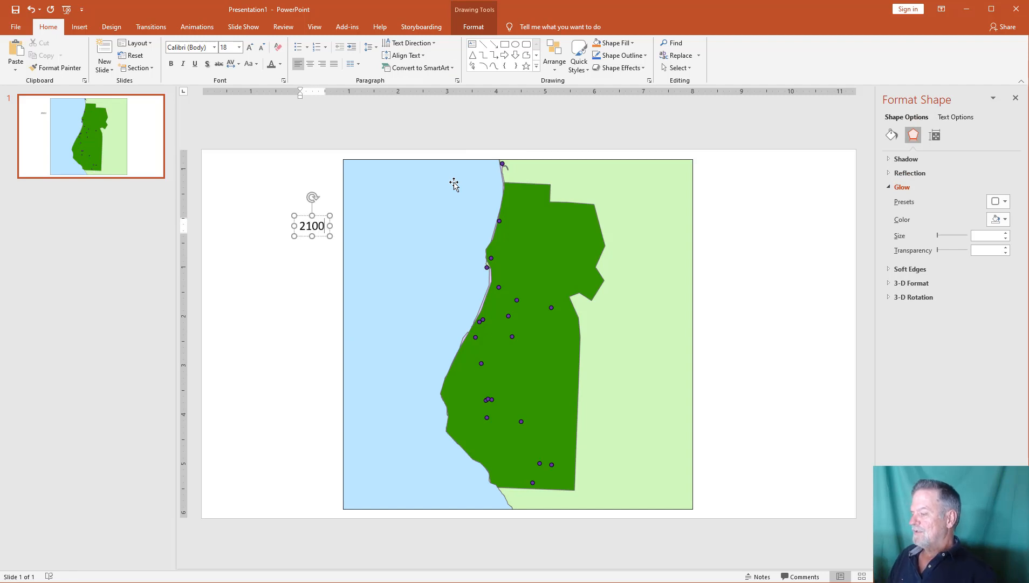
{"action": "type", "text": "0"}
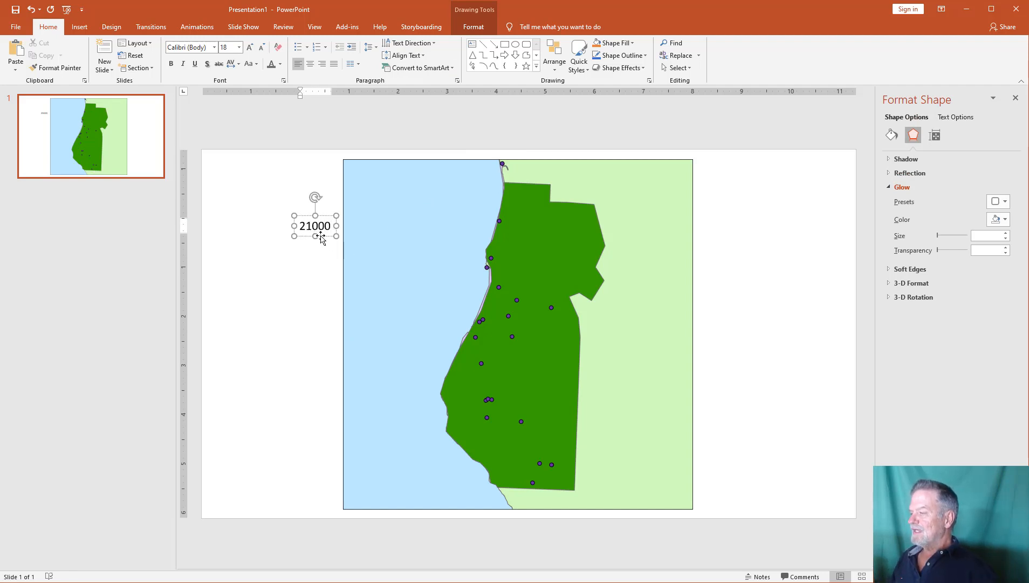
{"action": "left_click_drag", "start_coordinate": [321, 237], "coordinate": [484, 219]}
{"action": "left_click", "coordinate": [465, 231]}
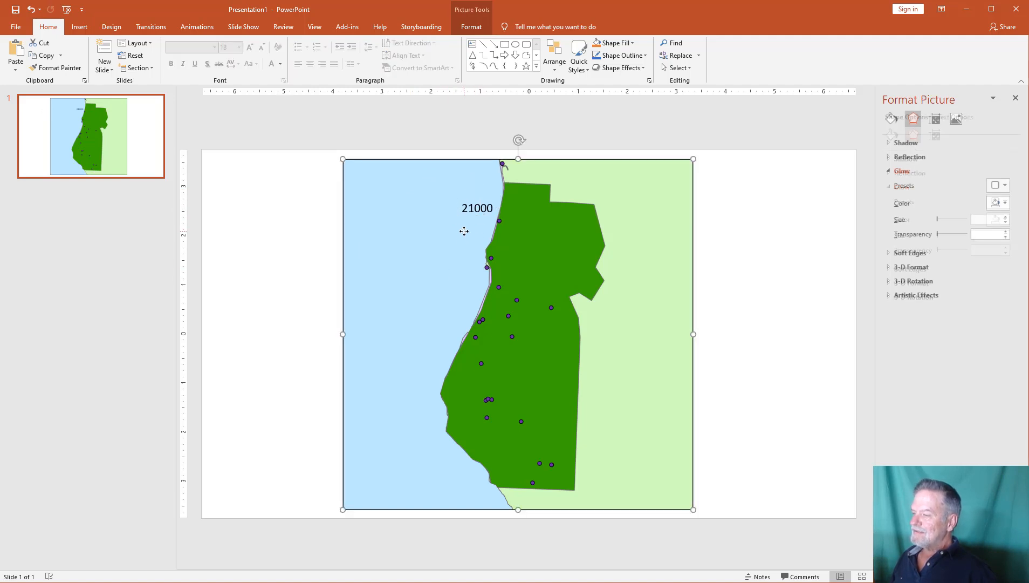
Duplicate the 21000 label twice, placing one copy inland and one over the ocean beside the next two coastal towers
{"action": "left_click", "coordinate": [469, 217]}
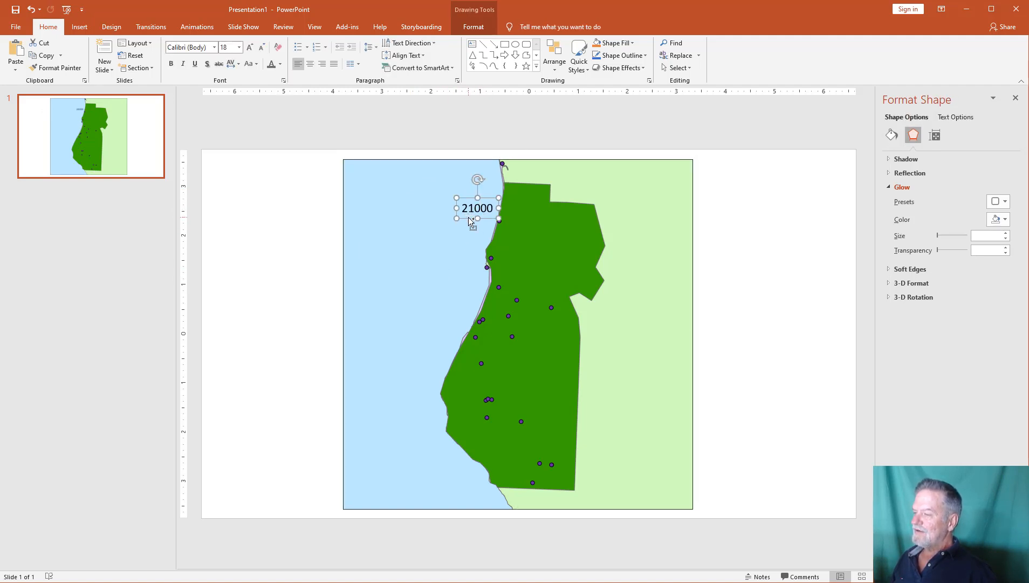
{"action": "left_click_drag", "start_coordinate": [468, 217], "coordinate": [520, 263]}
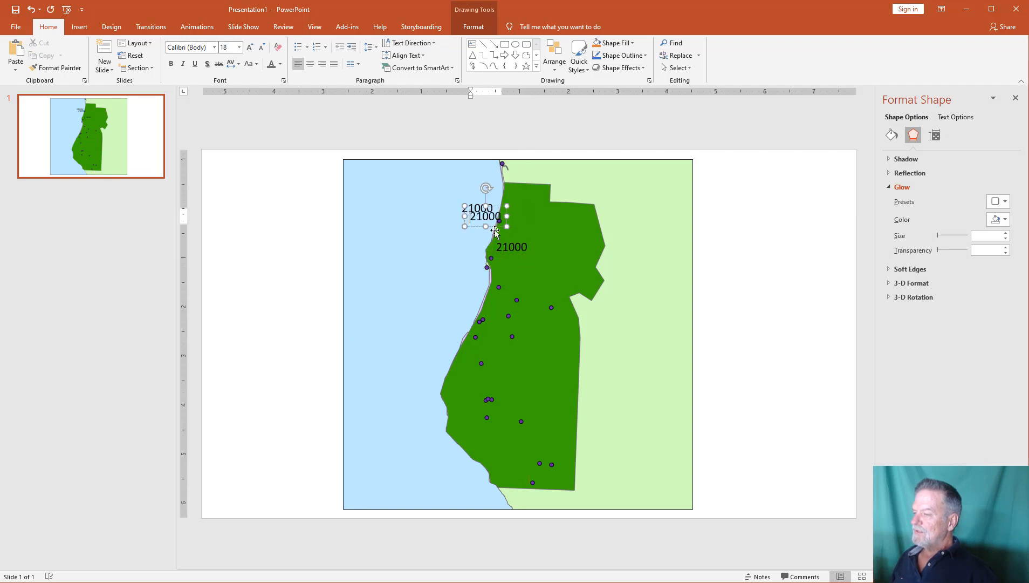
{"action": "left_click_drag", "start_coordinate": [495, 227], "coordinate": [469, 278]}
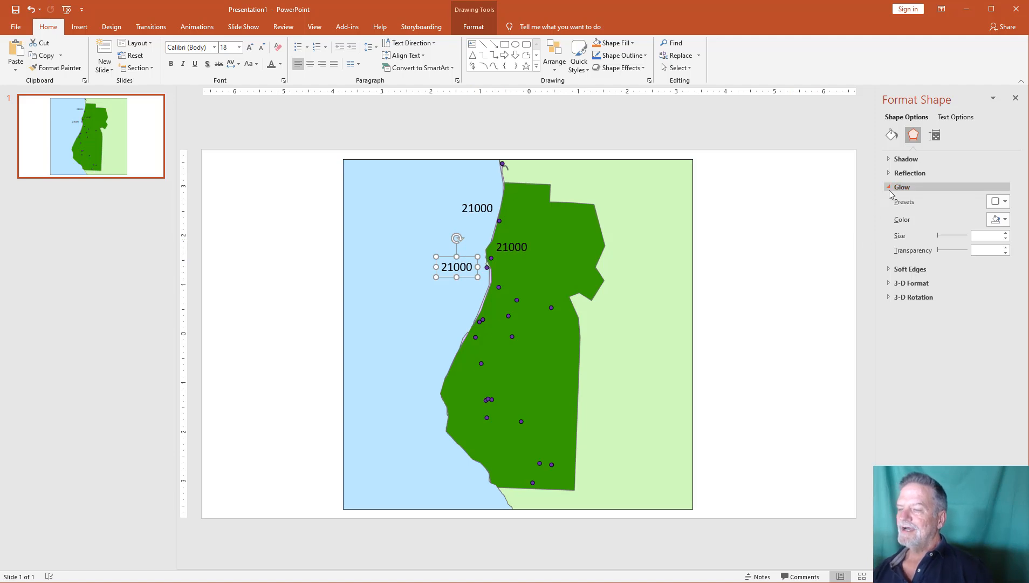
Apply the blue 8 pt glow preset to the lower ocean label's shape and to its 21000 text
{"action": "left_click", "coordinate": [996, 203]}
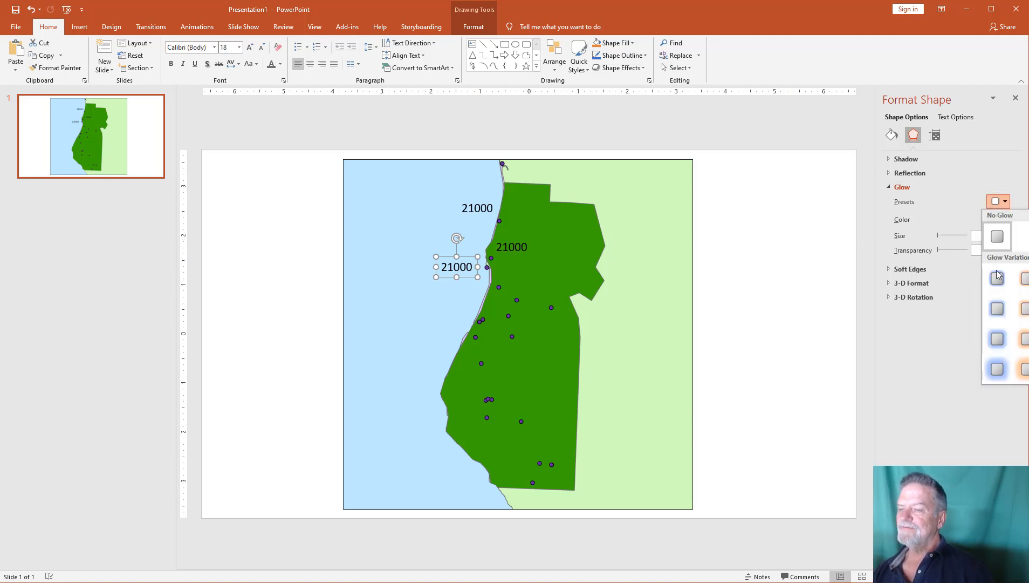
{"action": "left_click", "coordinate": [999, 316]}
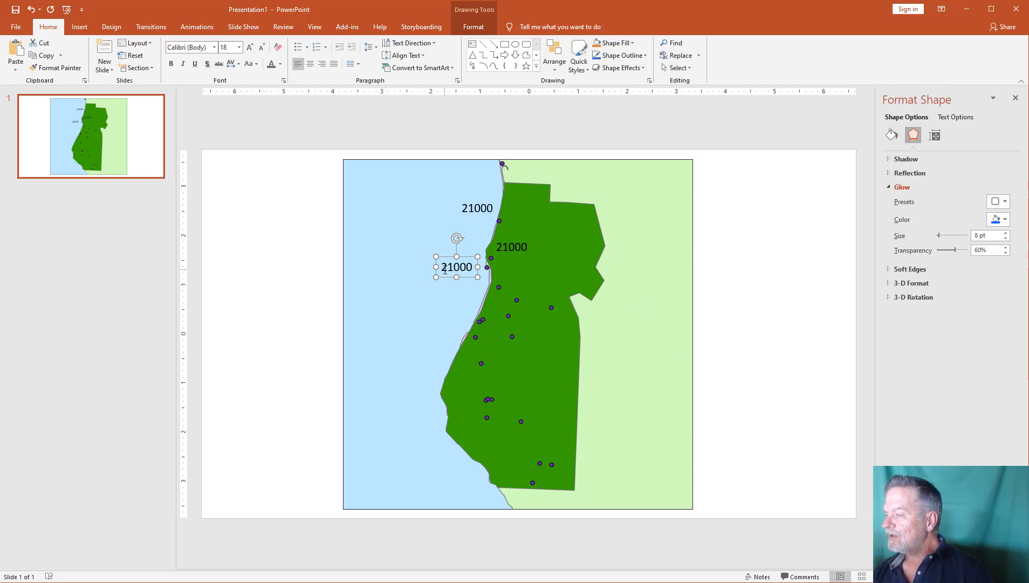
{"action": "left_click_drag", "start_coordinate": [445, 270], "coordinate": [473, 276]}
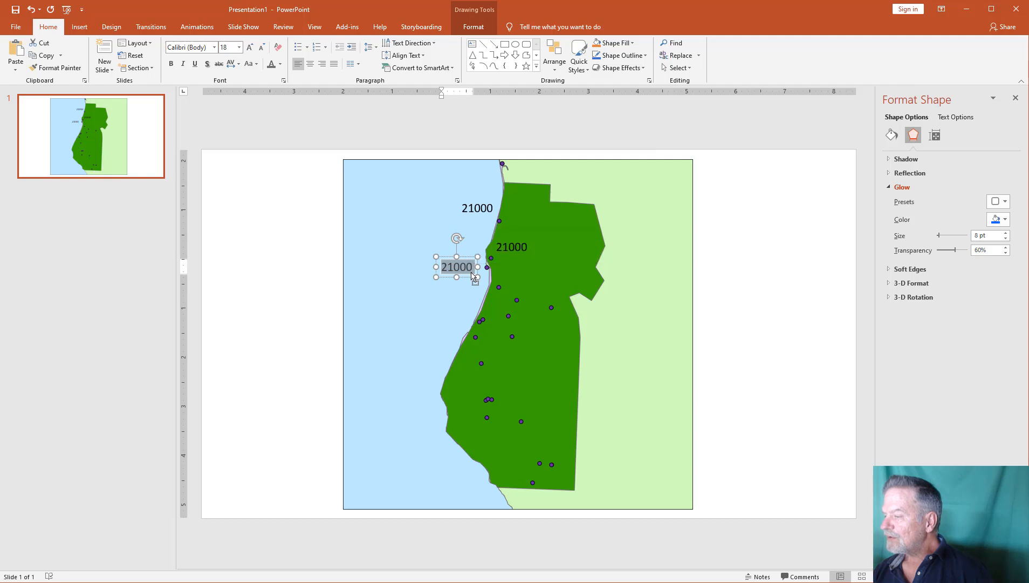
{"action": "right_click", "coordinate": [473, 276]}
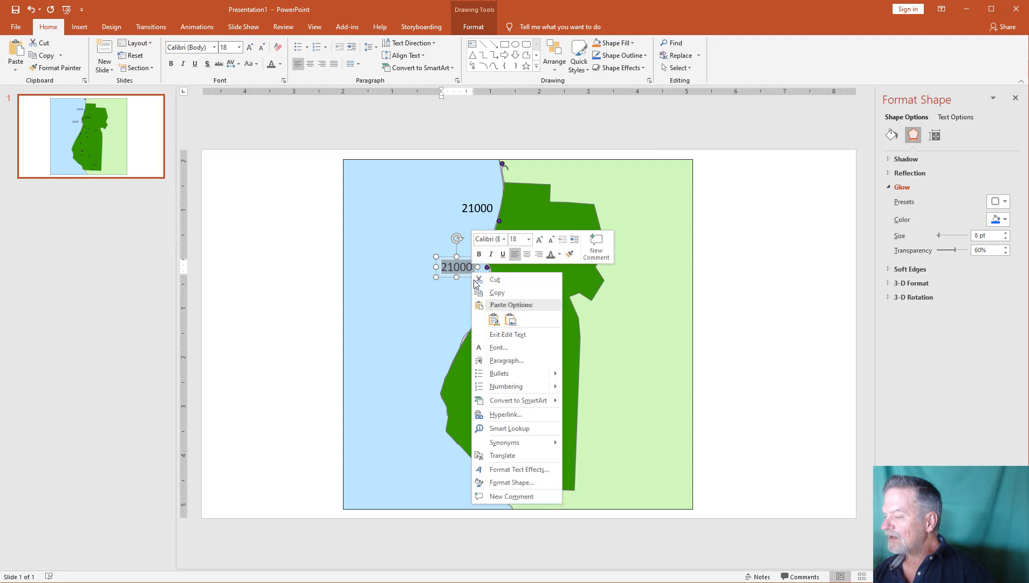
{"action": "left_click", "coordinate": [517, 469]}
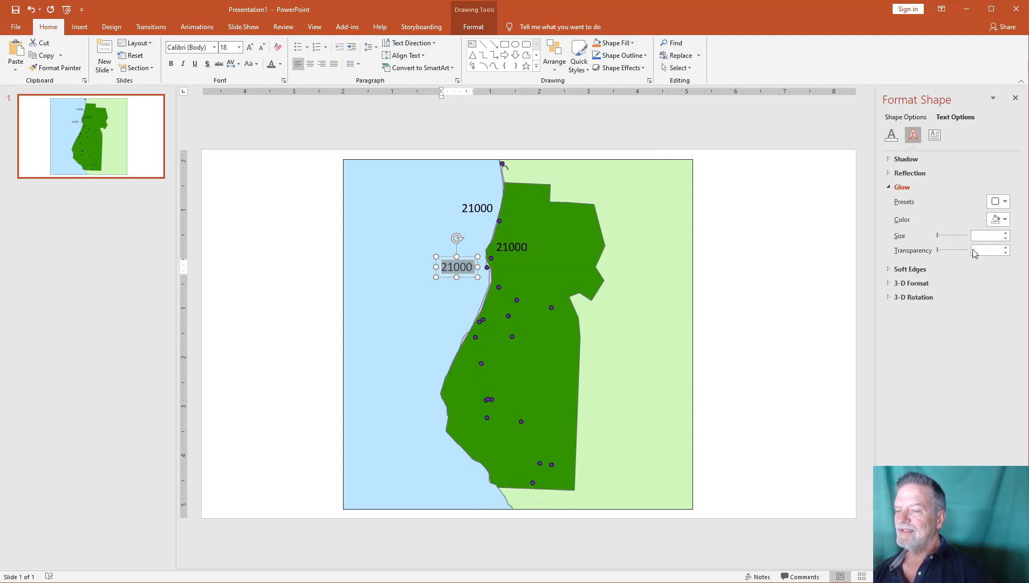
{"action": "left_click", "coordinate": [998, 203]}
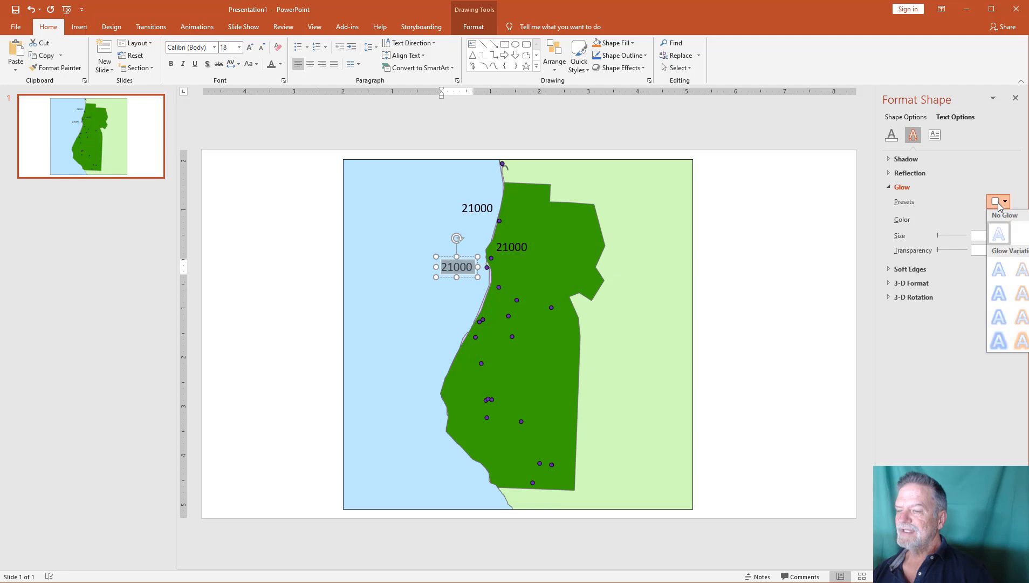
{"action": "left_click", "coordinate": [999, 292]}
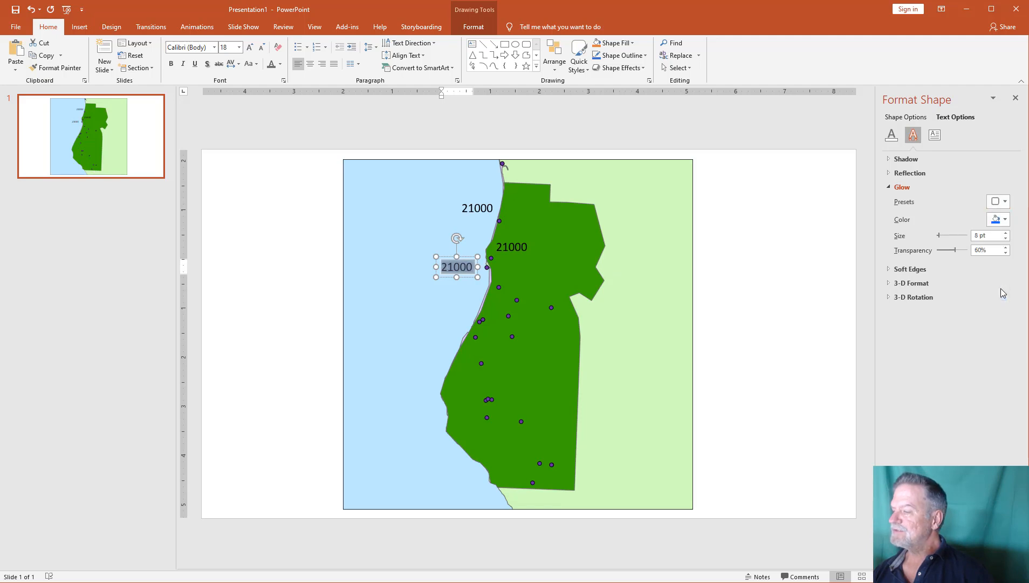
Change the text glow color of the lower ocean label to white
{"action": "left_click", "coordinate": [603, 348]}
{"action": "left_click_drag", "start_coordinate": [445, 269], "coordinate": [471, 272]}
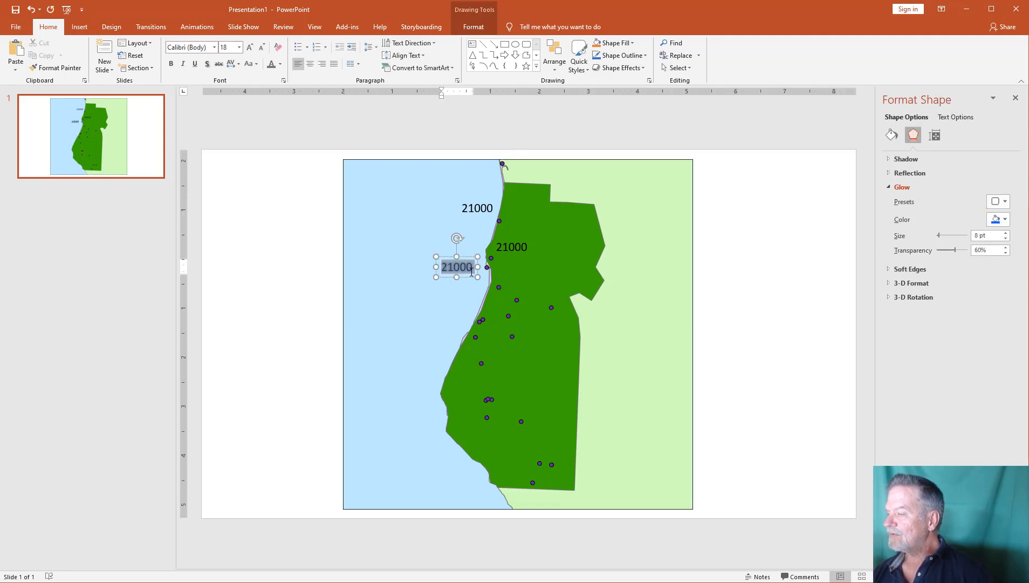
{"action": "left_click", "coordinate": [996, 219]}
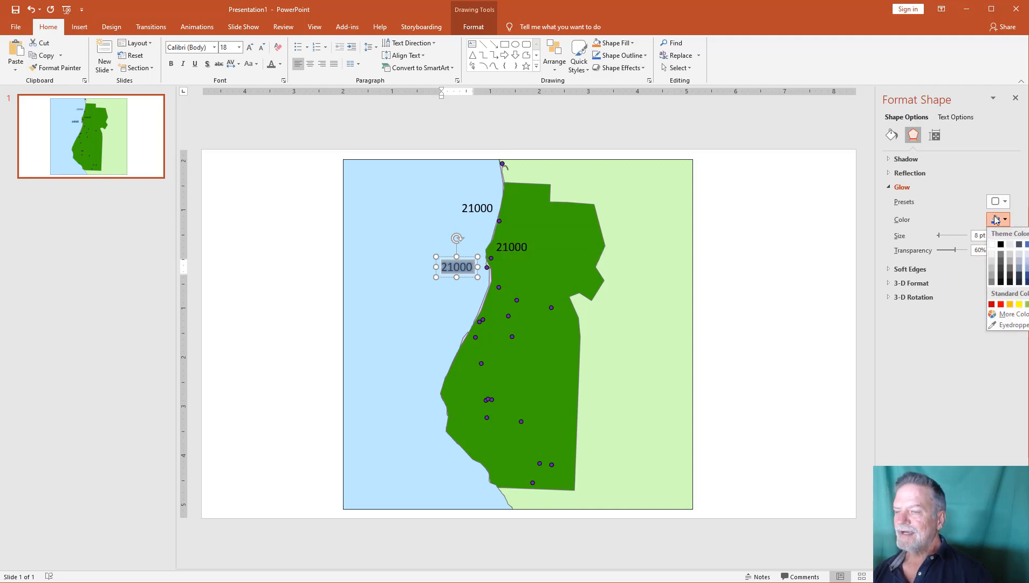
{"action": "right_click", "coordinate": [462, 265]}
{"action": "left_click", "coordinate": [501, 462]}
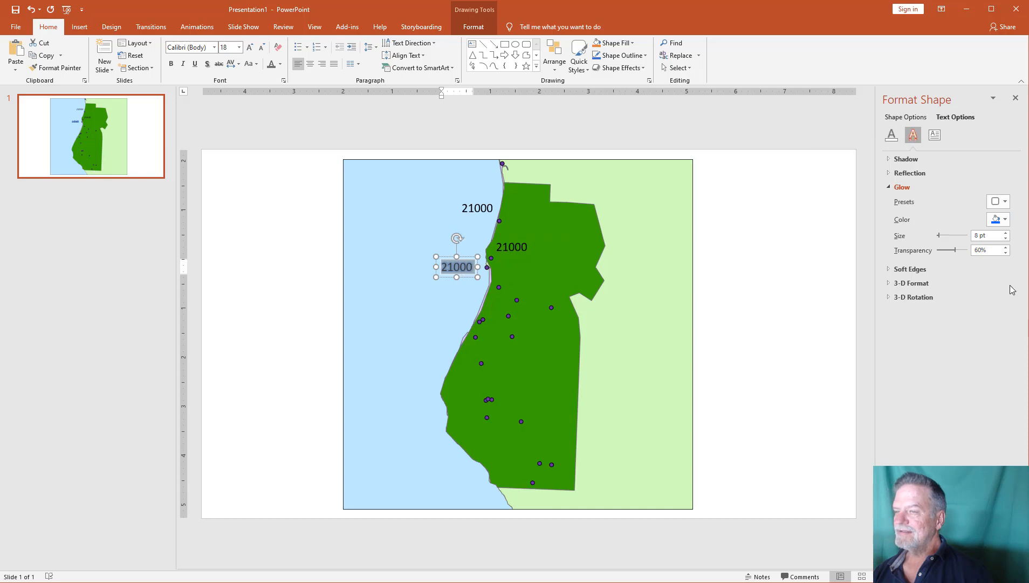
{"action": "left_click", "coordinate": [997, 219]}
{"action": "left_click", "coordinate": [992, 247]}
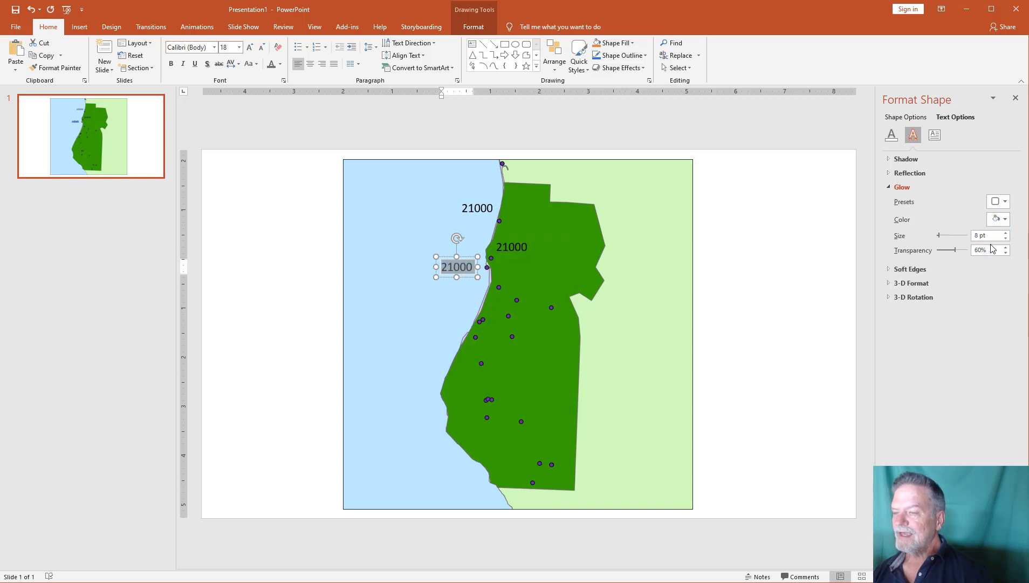
{"action": "left_click", "coordinate": [475, 297]}
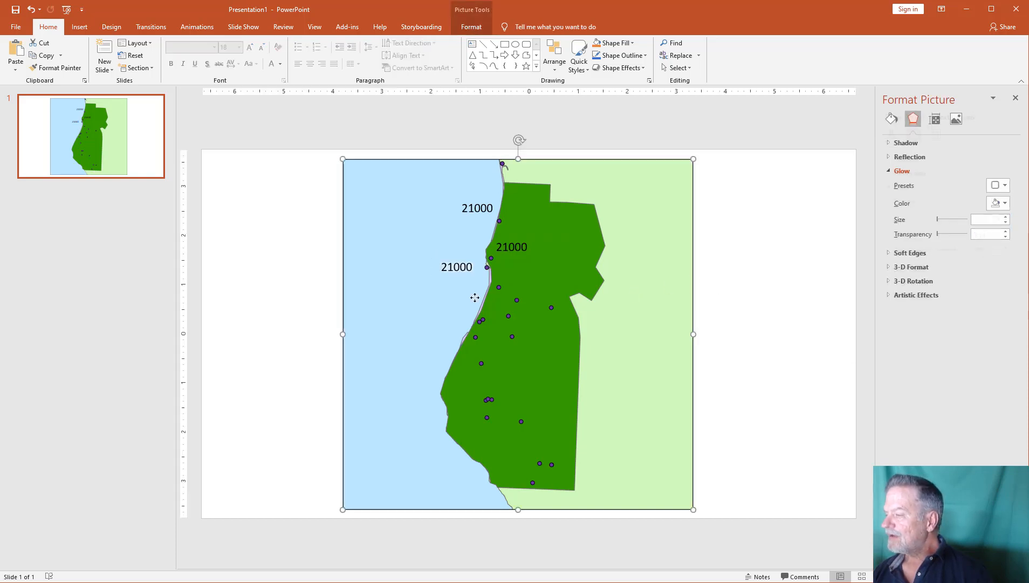
Duplicate the white-glow 21000 label and place the copy inside the county above the next tower to the south
{"action": "left_click", "coordinate": [457, 274]}
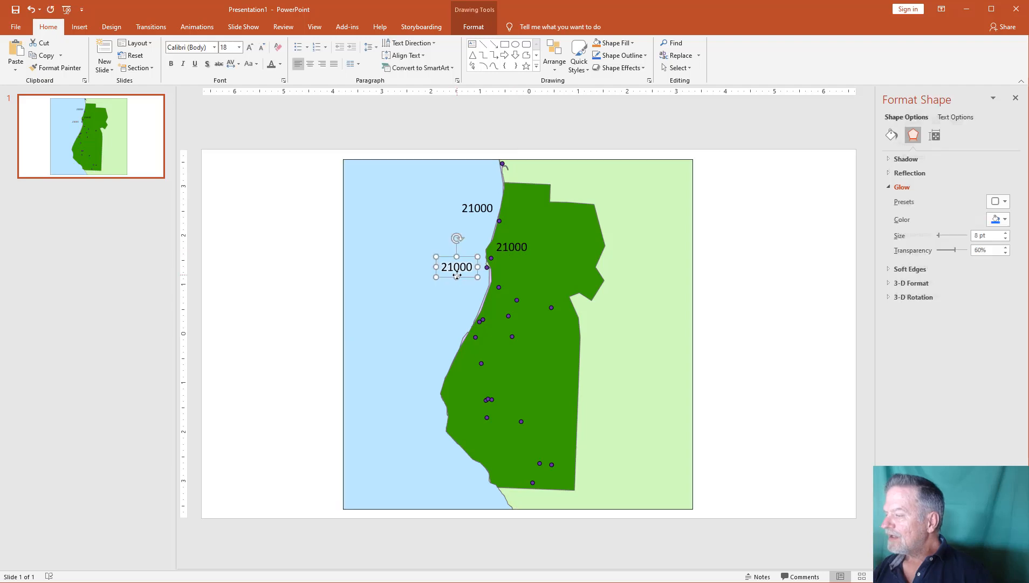
{"action": "key", "text": "ctrl+v"}
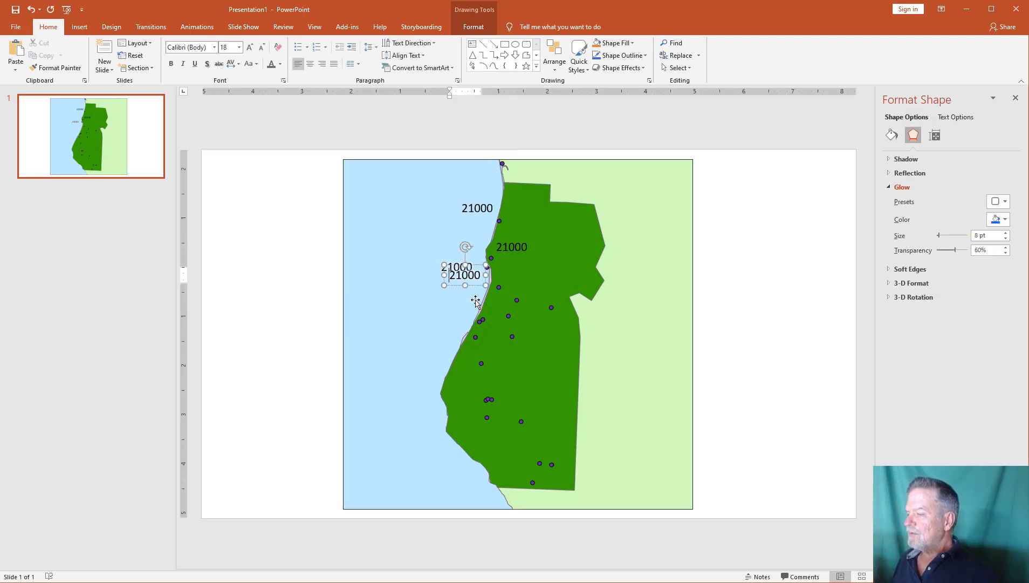
{"action": "left_click_drag", "start_coordinate": [477, 284], "coordinate": [535, 287]}
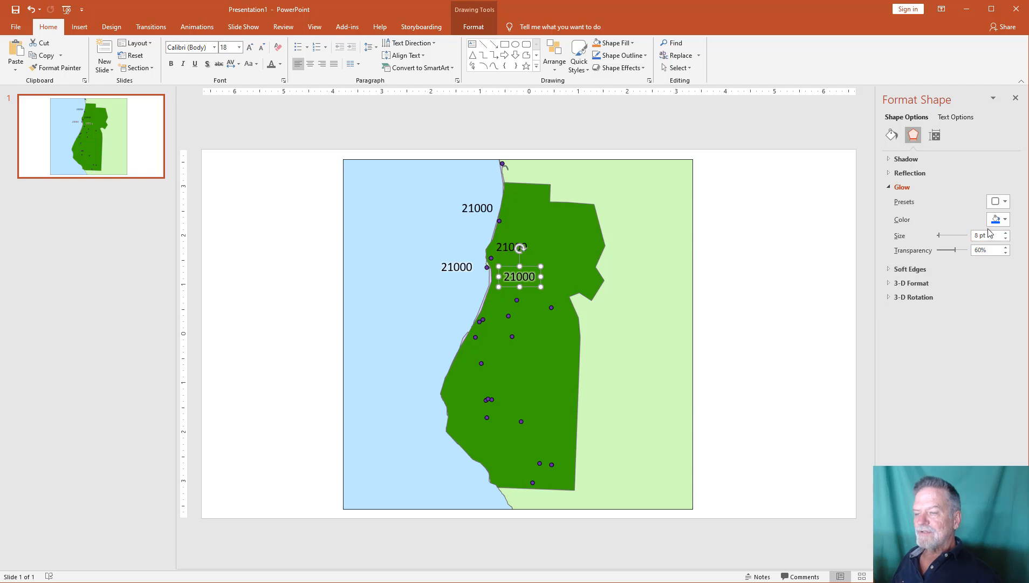
Increase the new inland label's shape glow size to 61 pt and its text glow size to 29 pt
{"action": "mouse_move", "coordinate": [939, 235]}
{"action": "left_mouse_down"}
{"action": "mouse_move", "coordinate": [965, 239]}
{"action": "mouse_move", "coordinate": [949, 240]}
{"action": "left_mouse_up"}
{"action": "double_click", "coordinate": [526, 277]}
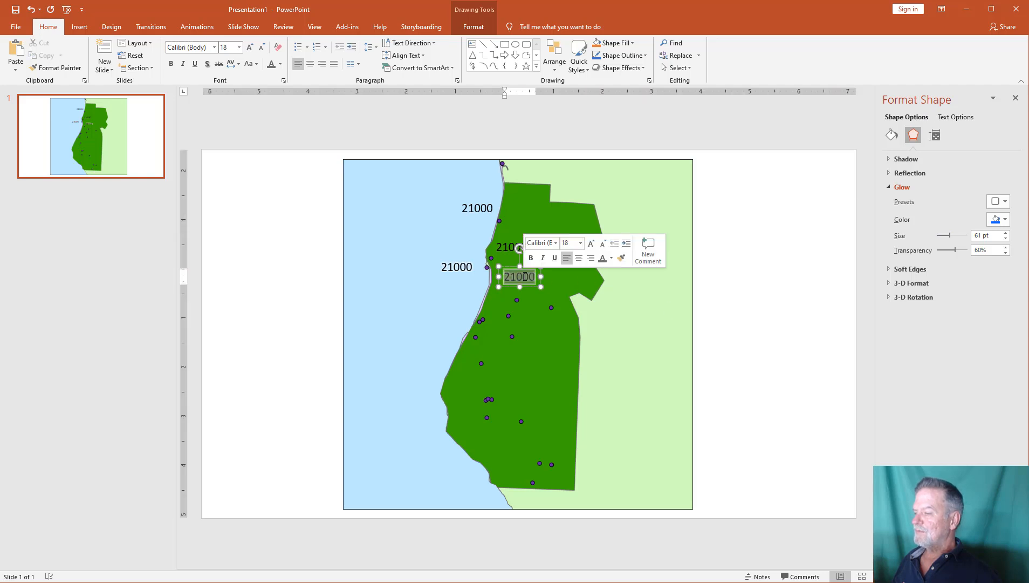
{"action": "right_click", "coordinate": [525, 276]}
{"action": "left_click", "coordinate": [568, 473]}
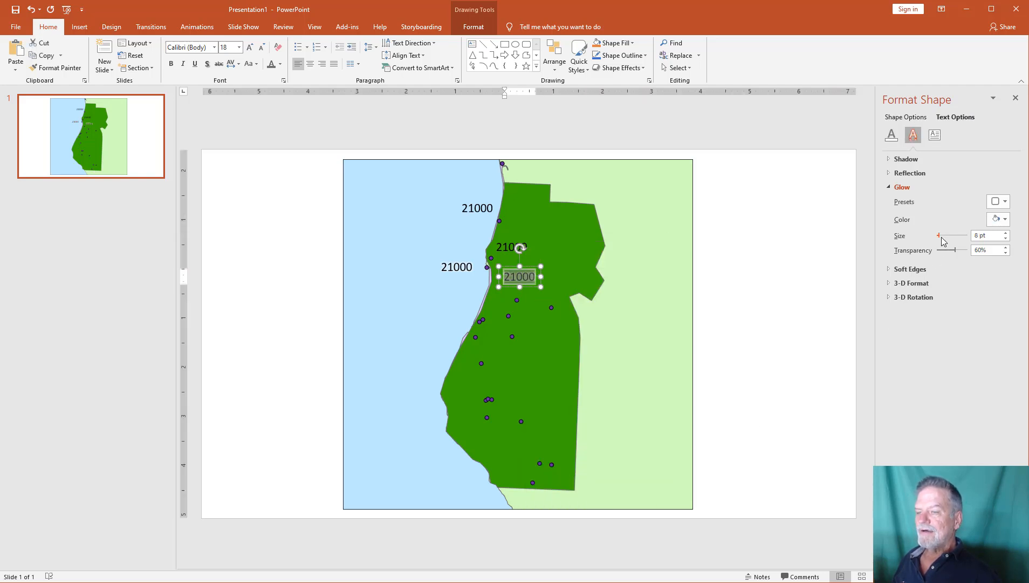
{"action": "left_click_drag", "start_coordinate": [942, 237], "coordinate": [960, 244]}
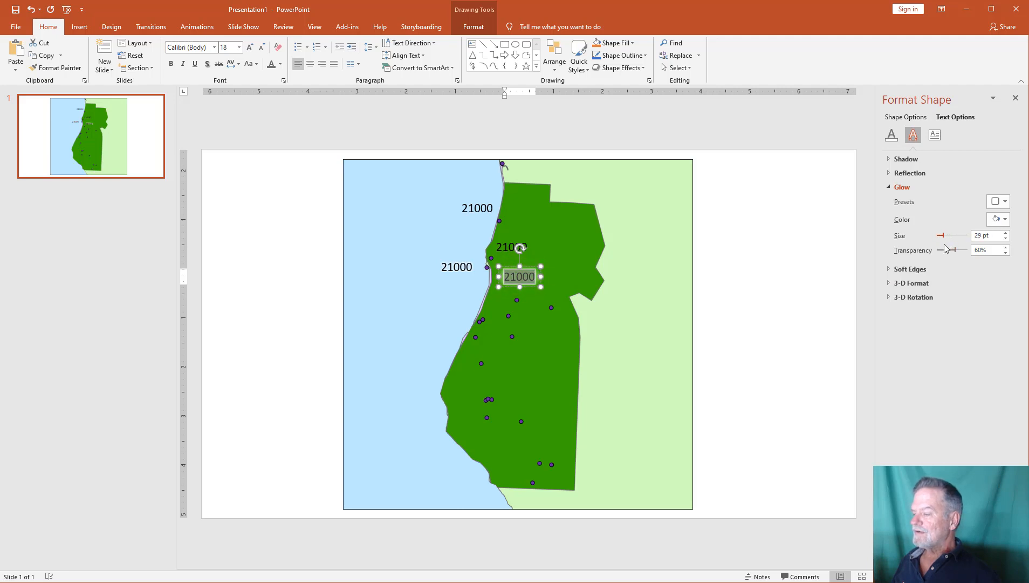
{"action": "left_click", "coordinate": [793, 314]}
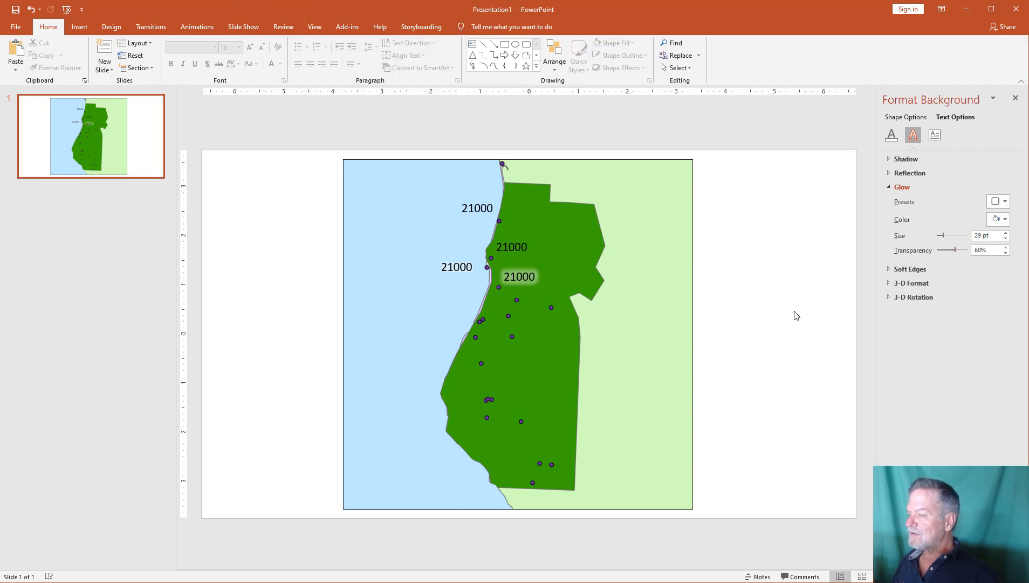
Set the inland label's text glow size to 15 pt and its text glow transparency to 54%
{"action": "double_click", "coordinate": [524, 276]}
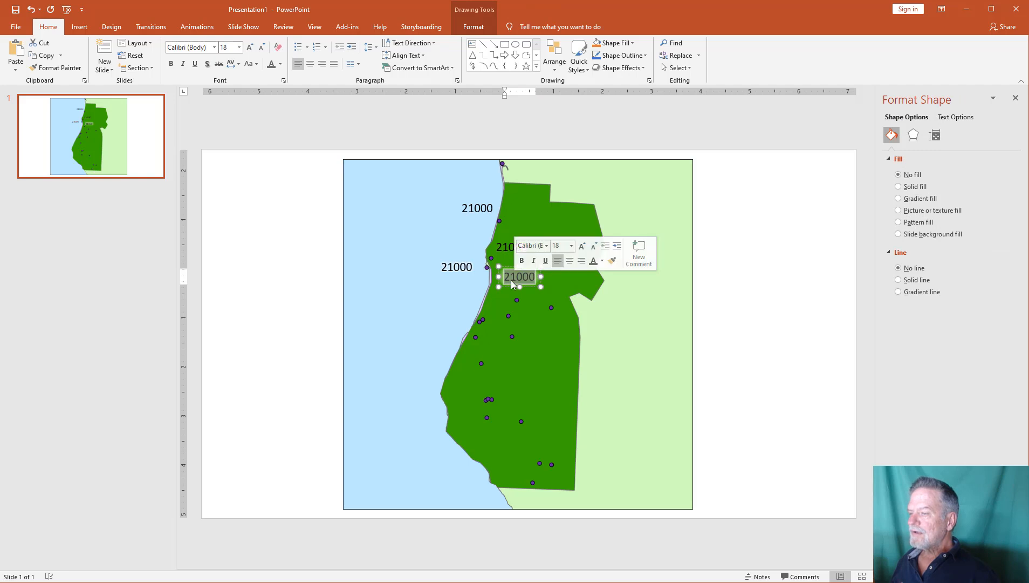
{"action": "right_click", "coordinate": [511, 280]}
{"action": "left_click", "coordinate": [555, 477]}
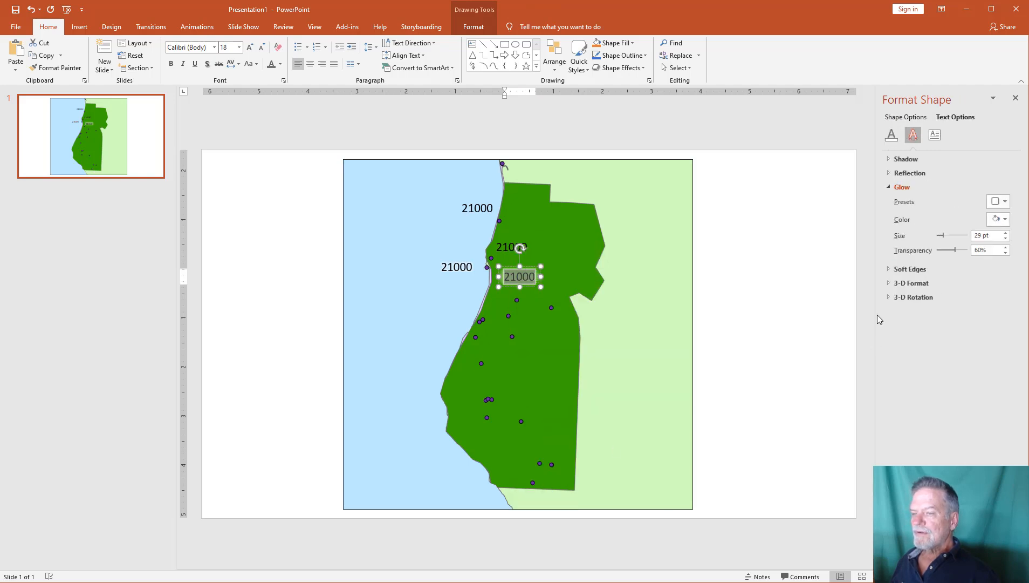
{"action": "left_click_drag", "start_coordinate": [941, 235], "coordinate": [975, 258]}
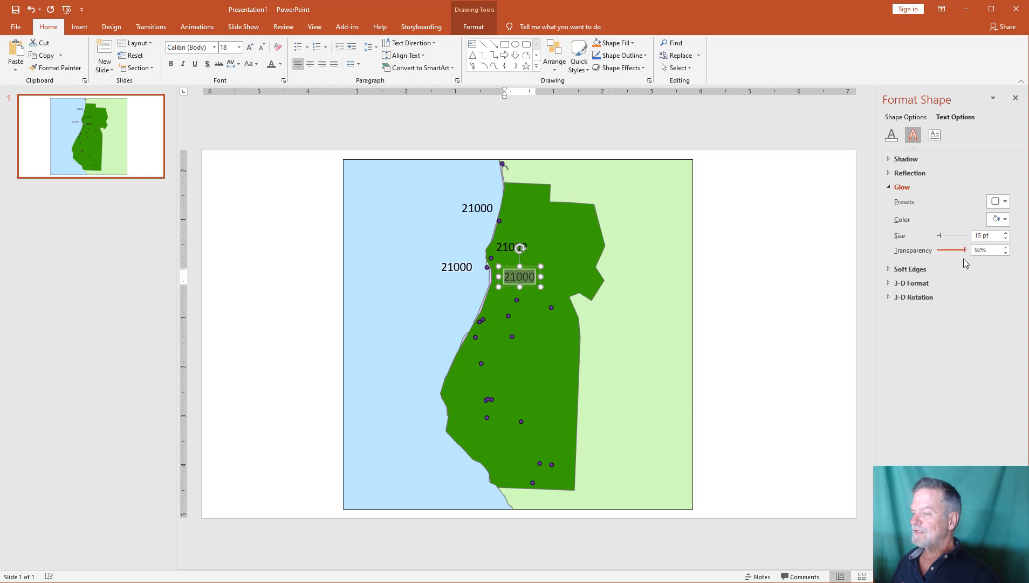
{"action": "left_click", "coordinate": [630, 335]}
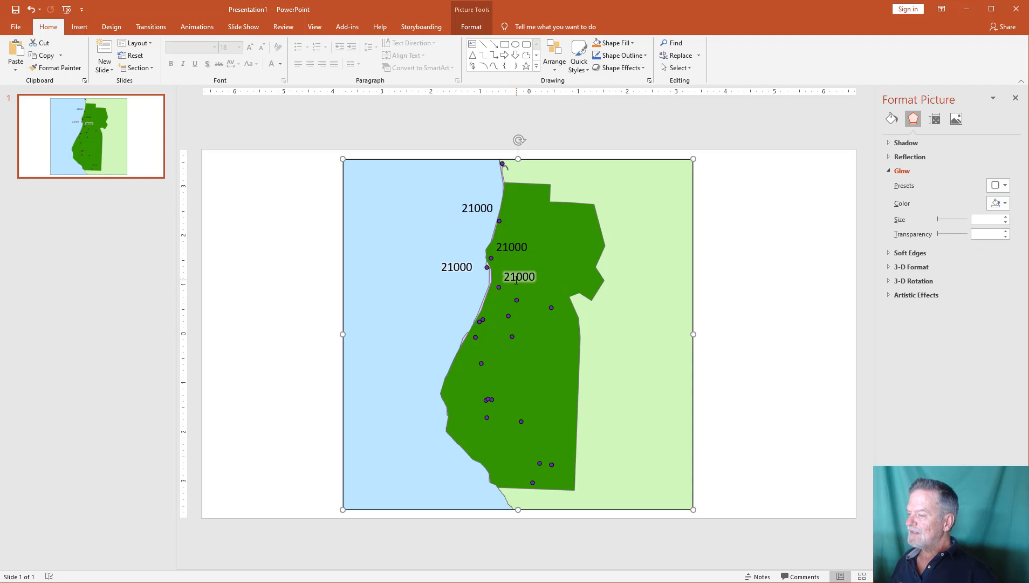
Delete the two ocean labels and the upper inland label, keeping only the label with the adjusted white glow
{"action": "left_click", "coordinate": [468, 268]}
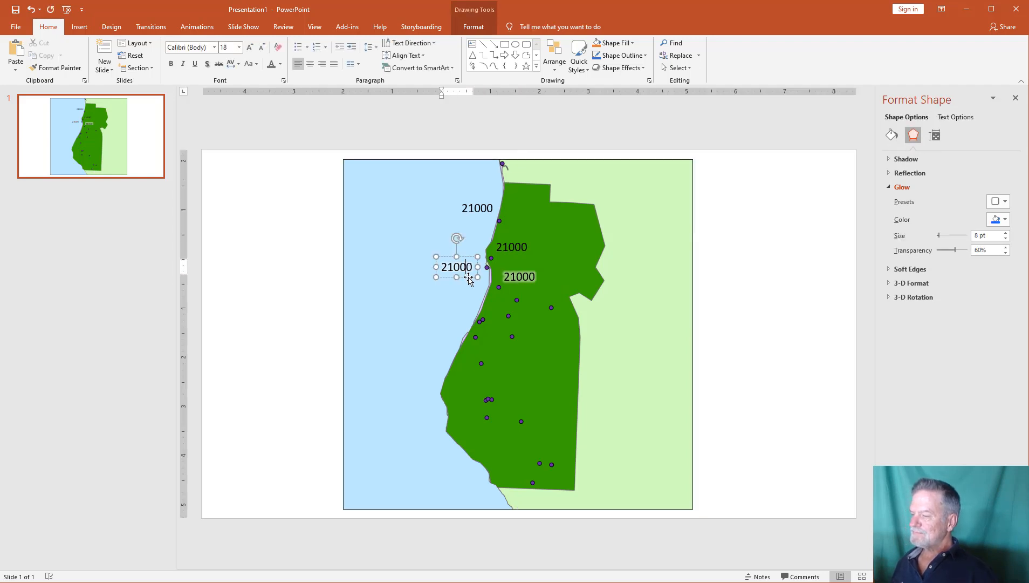
{"action": "left_click", "coordinate": [469, 277]}
{"action": "key", "text": "Delete"}
{"action": "left_click", "coordinate": [511, 247]}
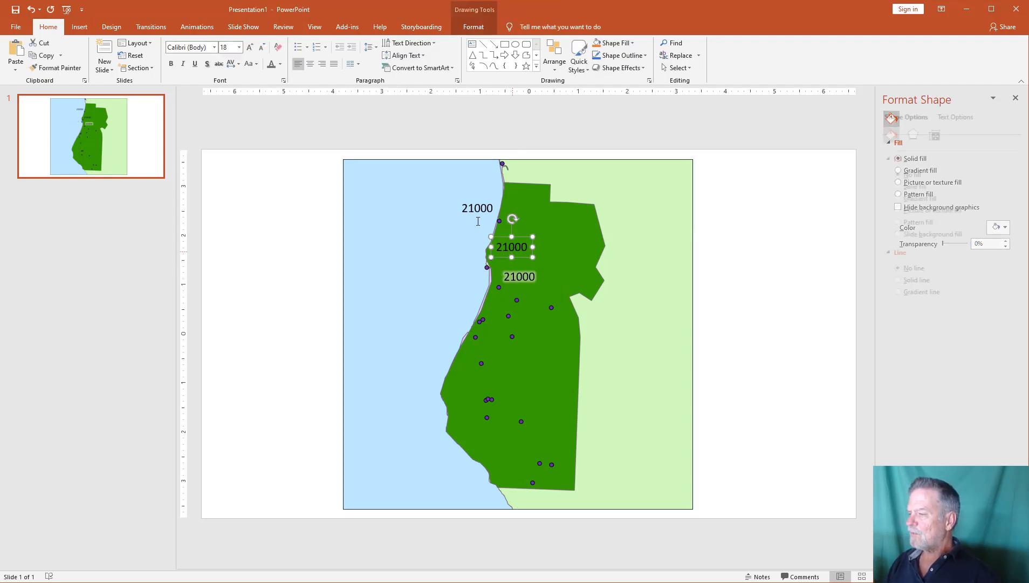
{"action": "key", "text": "Delete"}
{"action": "left_click", "coordinate": [474, 208]}
{"action": "left_click", "coordinate": [467, 195]}
{"action": "key", "text": "Delete"}
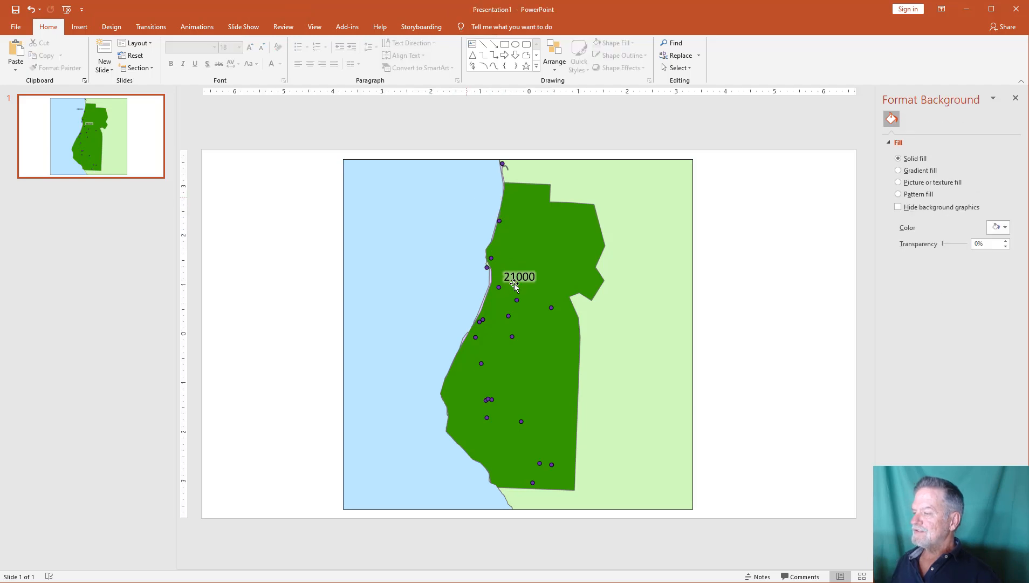
Duplicate the inland 21000 label and place three copies in the ocean beside the three northern coastal towers
{"action": "left_click", "coordinate": [513, 277]}
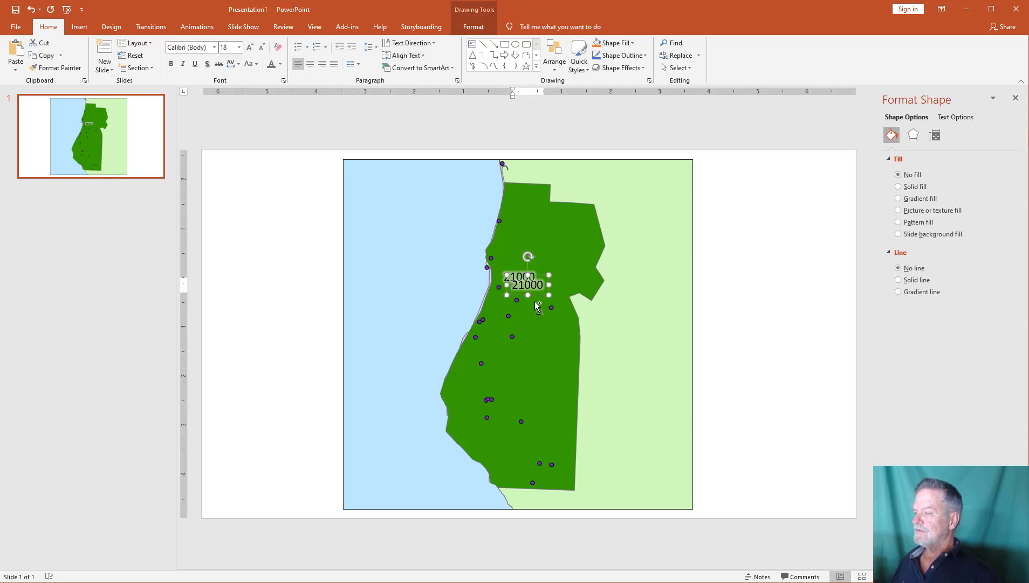
{"action": "left_click_drag", "start_coordinate": [538, 294], "coordinate": [456, 254]}
{"action": "key", "text": "Tab"}
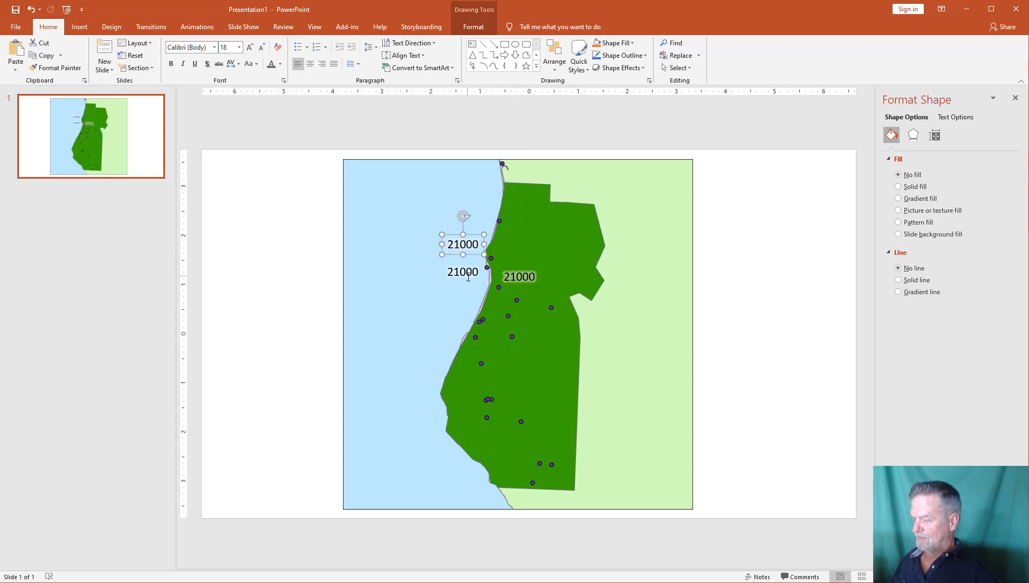
{"action": "left_click", "coordinate": [509, 293]}
{"action": "left_click_drag", "start_coordinate": [515, 295], "coordinate": [461, 222]}
Place three more copies of the inland label in the ocean, stepping southwest along the coast
{"action": "key", "text": "Tab"}
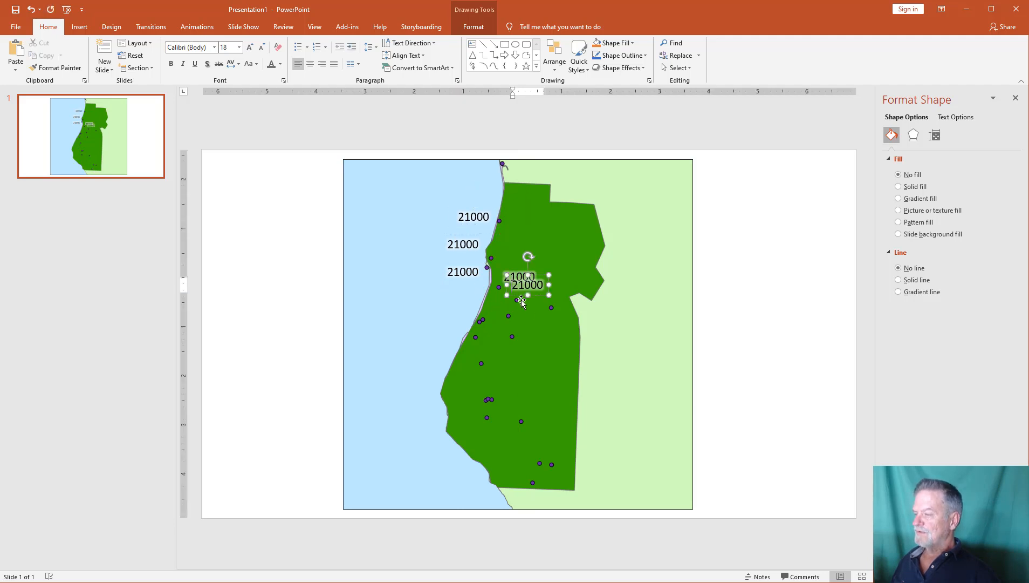
{"action": "left_click_drag", "start_coordinate": [519, 296], "coordinate": [448, 307]}
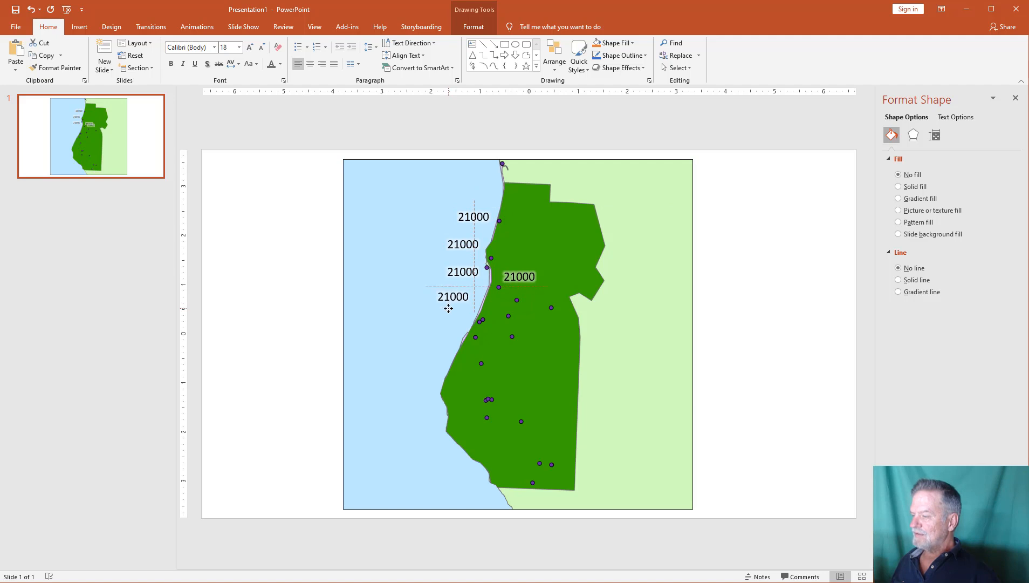
{"action": "key", "text": "Tab"}
{"action": "left_click_drag", "start_coordinate": [521, 301], "coordinate": [429, 321]}
{"action": "key", "text": "Tab"}
{"action": "left_click_drag", "start_coordinate": [532, 308], "coordinate": [424, 344]}
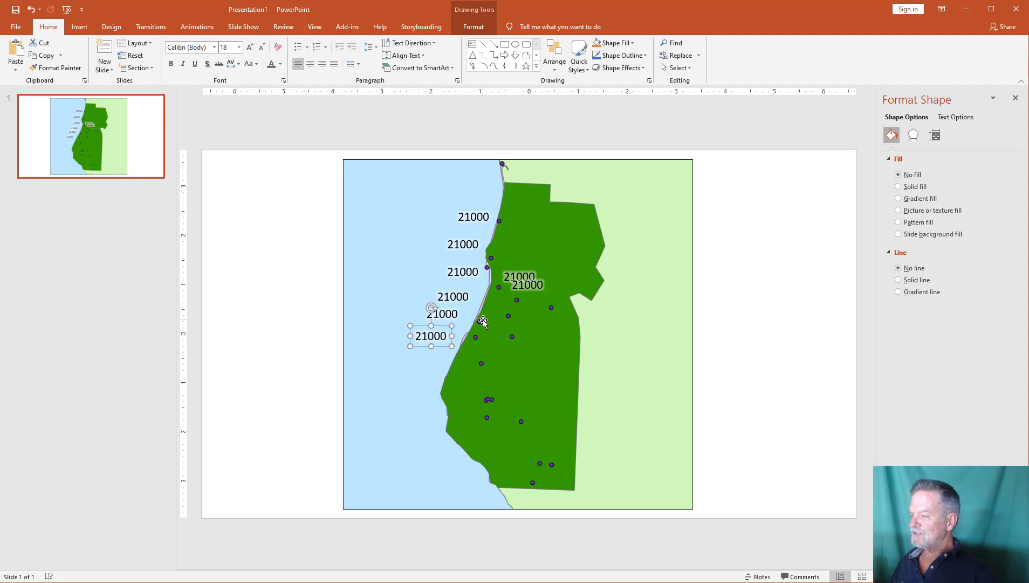
{"action": "left_click", "coordinate": [326, 277]}
Draw an arrow from the fourth ocean label from the north to the paired towers on the coast
{"action": "left_click", "coordinate": [494, 45]}
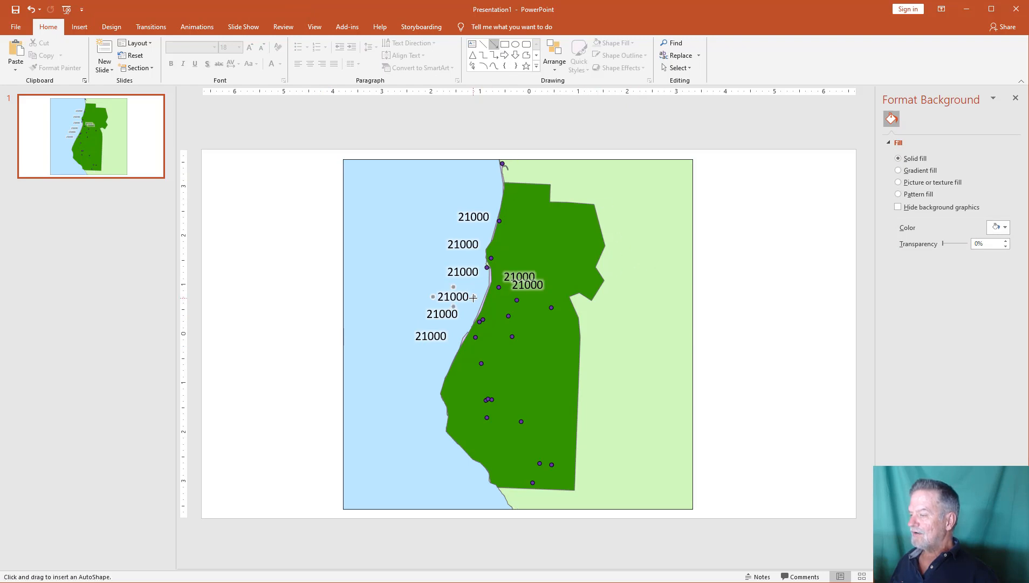
{"action": "left_click_drag", "start_coordinate": [473, 297], "coordinate": [481, 313]}
{"action": "left_click", "coordinate": [287, 363]}
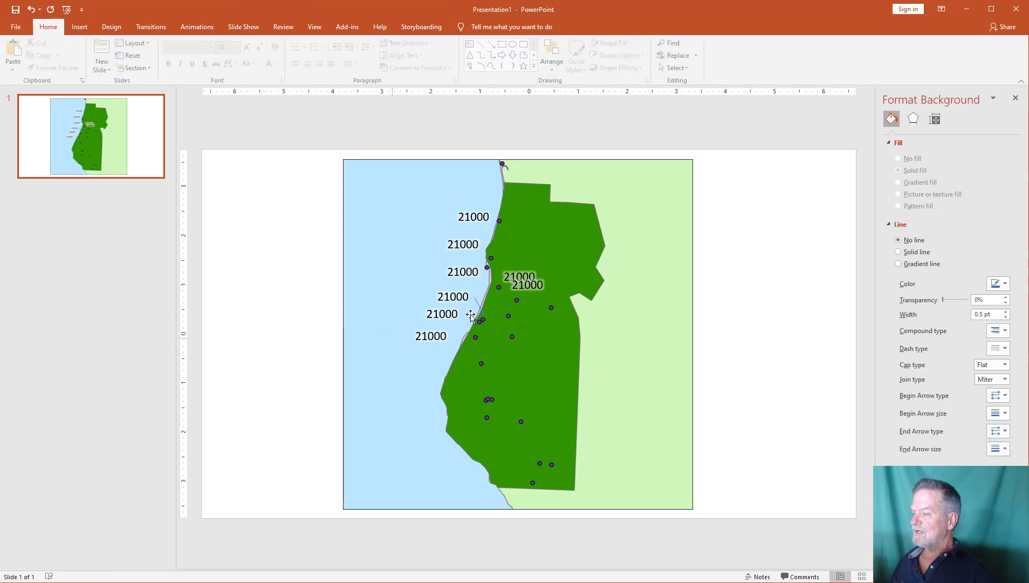
Make the arrow's line solid black and 2 pt wide, with a larger end arrowhead
{"action": "left_click", "coordinate": [481, 303]}
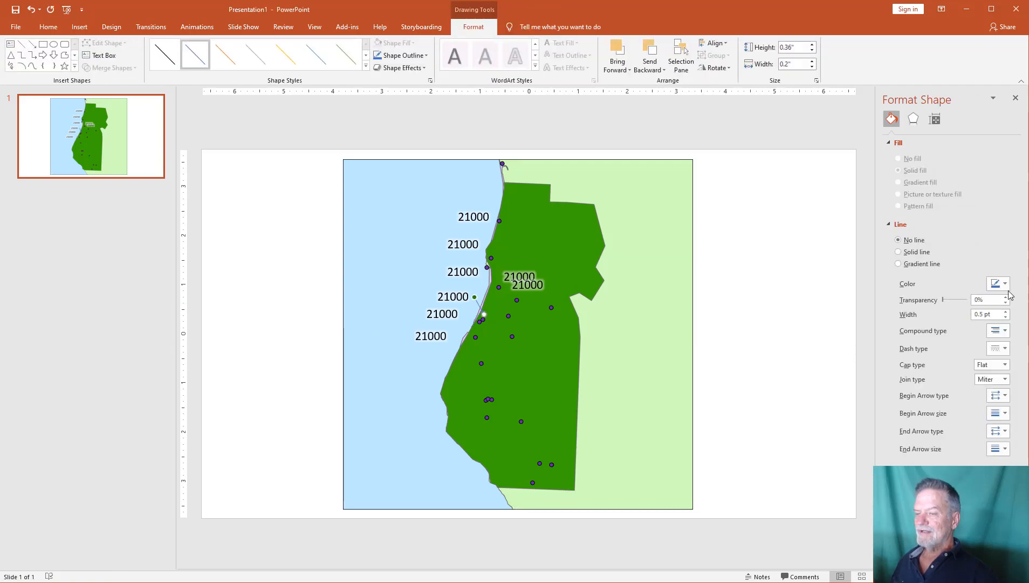
{"action": "left_click", "coordinate": [999, 286]}
{"action": "left_click", "coordinate": [1001, 309]}
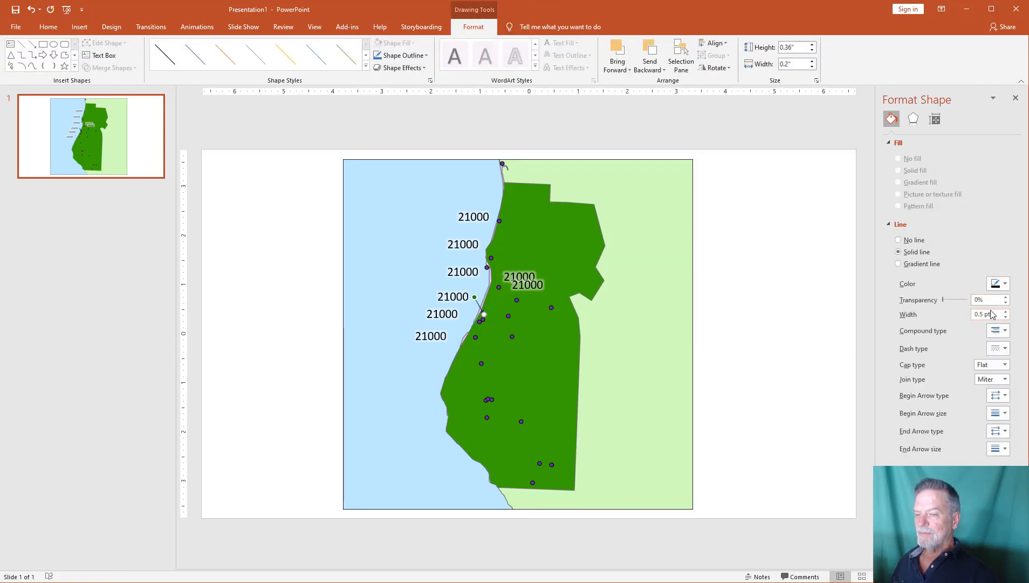
{"action": "triple_click", "coordinate": [993, 314]}
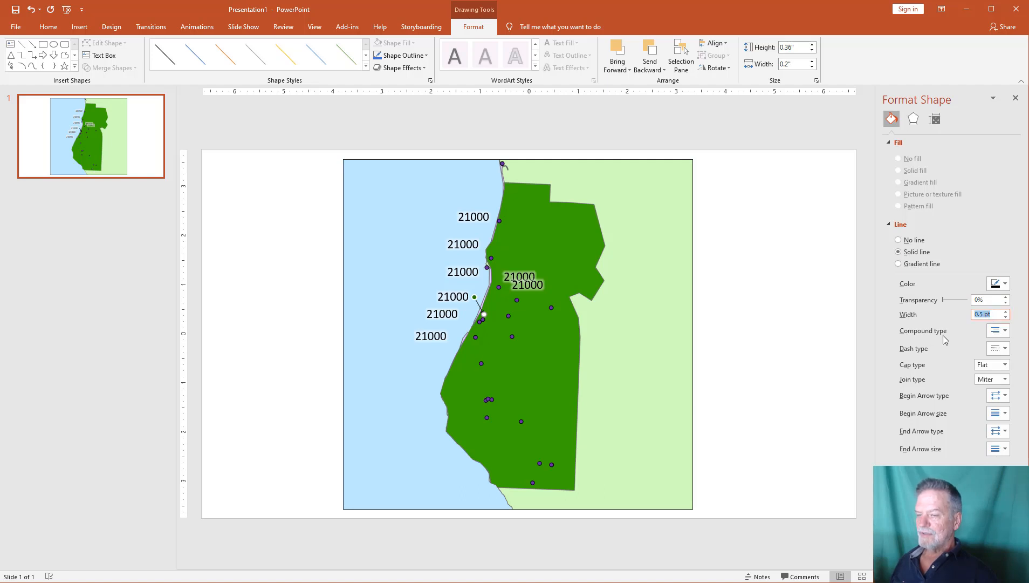
{"action": "type", "text": "1"}
{"action": "key", "text": "BackSpace"}
{"action": "type", "text": "2"}
{"action": "key", "text": "Return"}
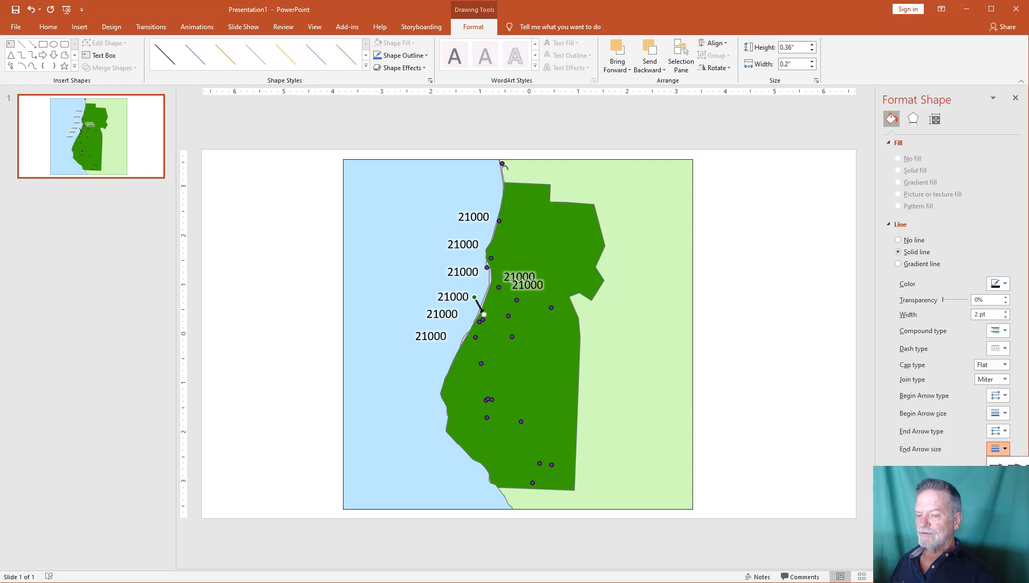
Give the arrow a white glow with a size of 13 pt
{"action": "left_click", "coordinate": [913, 119]}
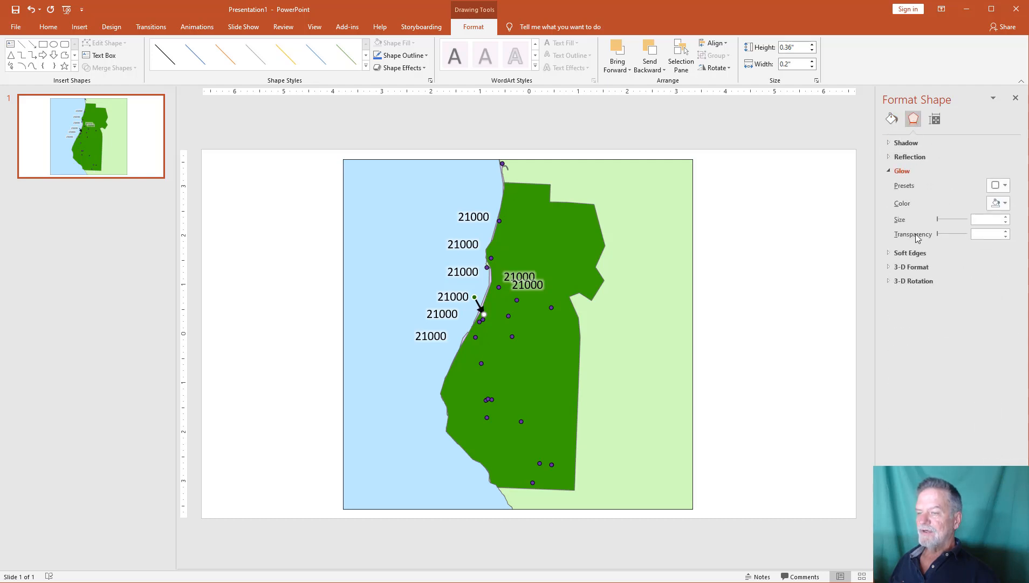
{"action": "left_click", "coordinate": [998, 203]}
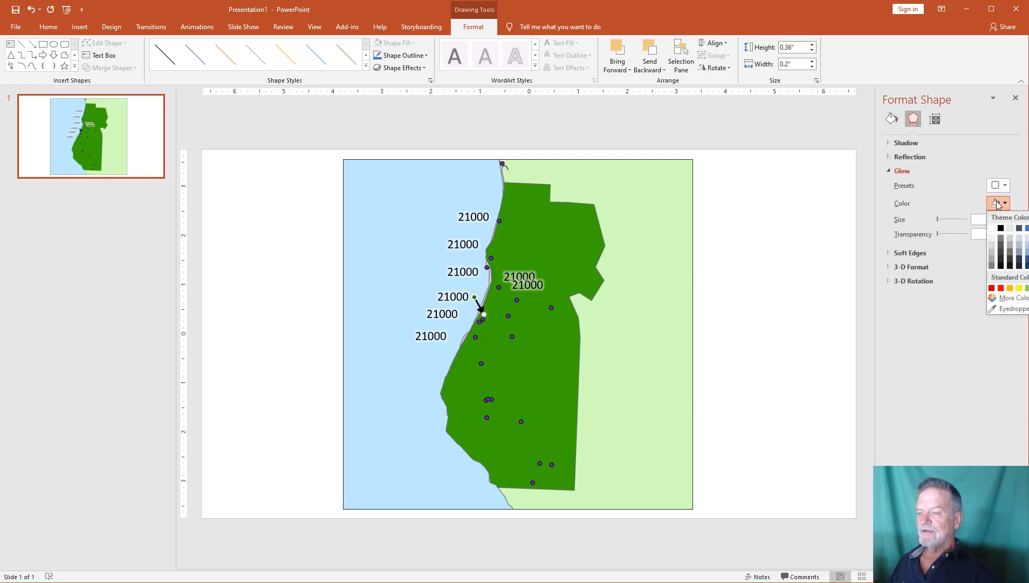
{"action": "left_click", "coordinate": [991, 229]}
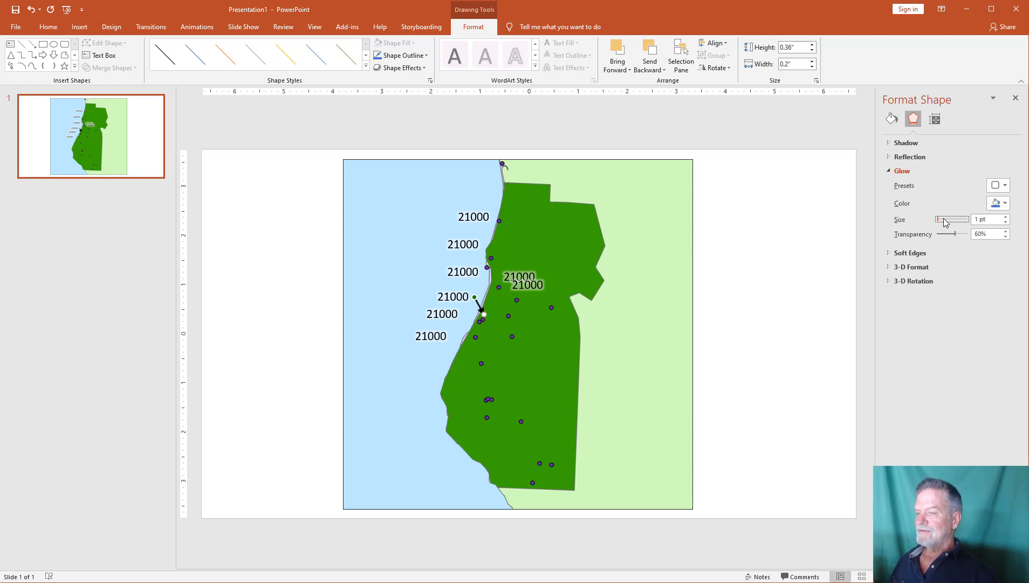
{"action": "mouse_move", "coordinate": [938, 222]}
{"action": "left_mouse_down"}
{"action": "mouse_move", "coordinate": [948, 222]}
{"action": "mouse_move", "coordinate": [940, 223]}
{"action": "left_mouse_up"}
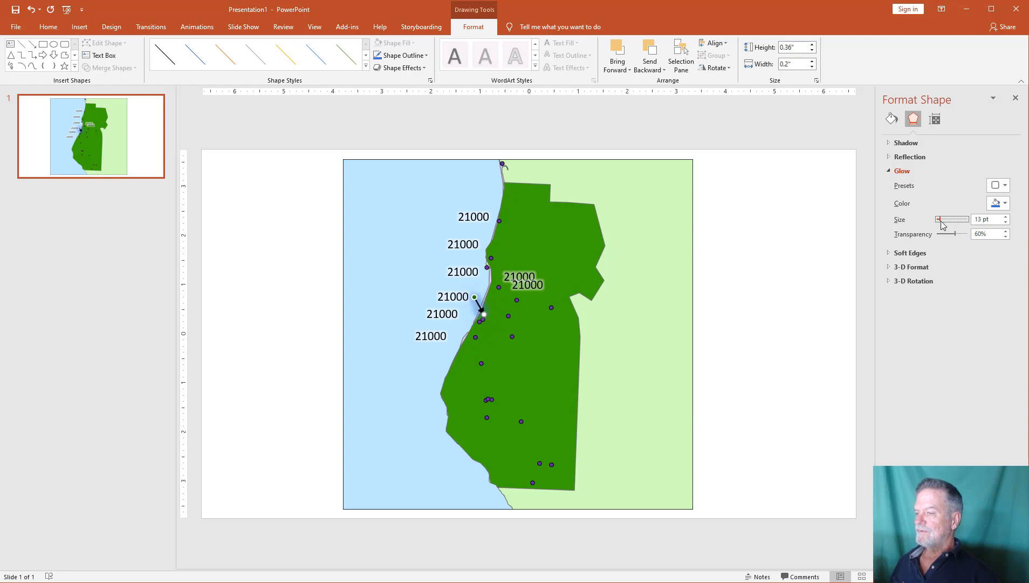
{"action": "left_click", "coordinate": [997, 204]}
{"action": "left_click", "coordinate": [992, 229]}
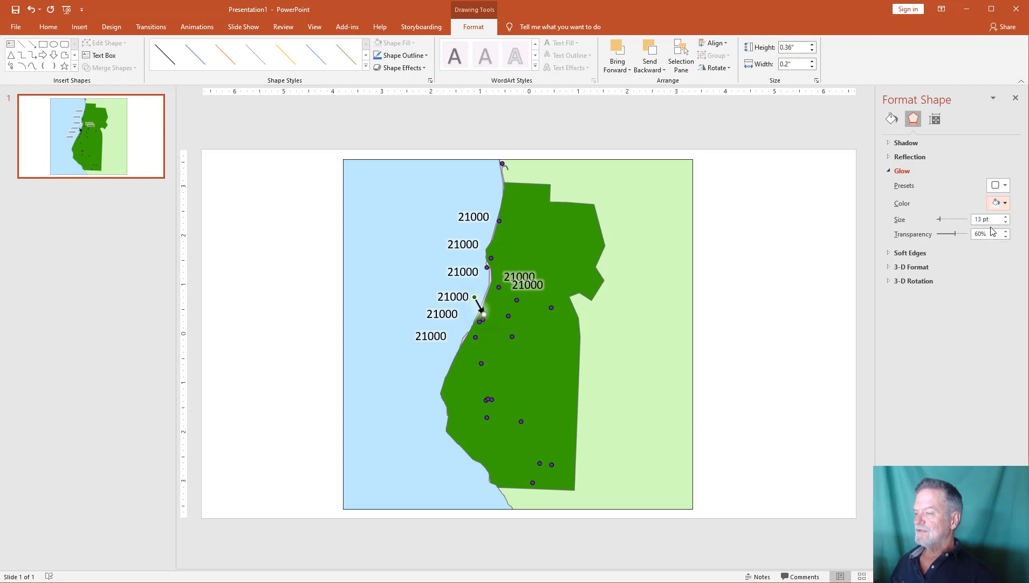
{"action": "left_click", "coordinate": [325, 316]}
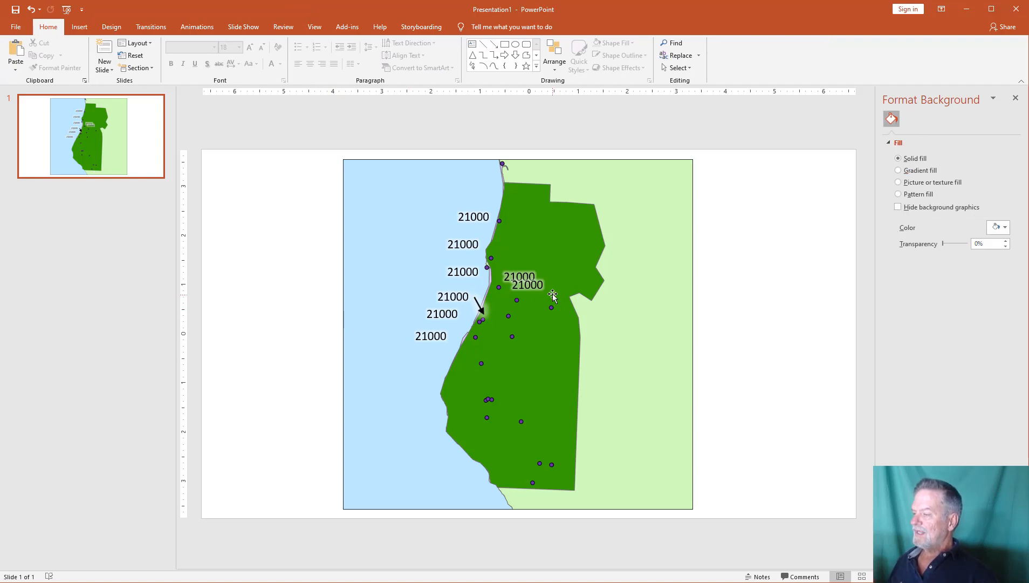
Move the lower inland duplicate to the open area farther south in the county and make its text fill white
{"action": "left_click", "coordinate": [533, 294]}
{"action": "left_click_drag", "start_coordinate": [533, 294], "coordinate": [551, 373]}
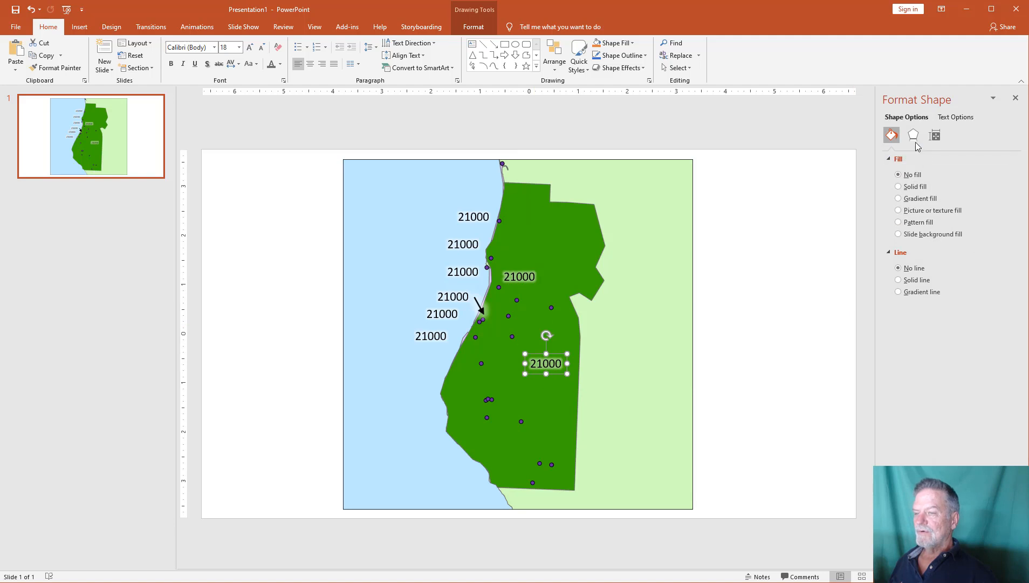
{"action": "left_click", "coordinate": [548, 362]}
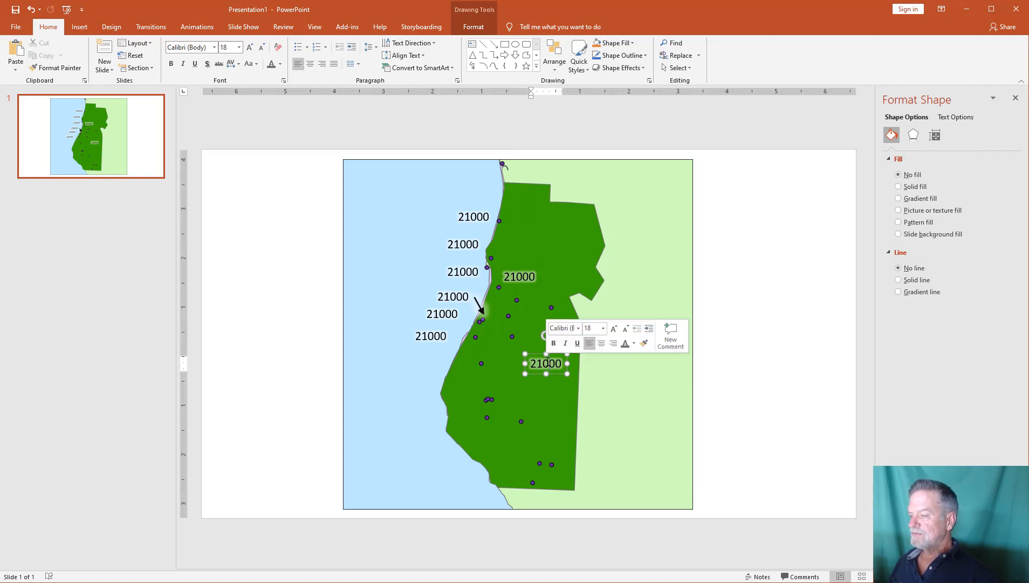
{"action": "double_click", "coordinate": [548, 362]}
{"action": "right_click", "coordinate": [547, 362]}
{"action": "left_click", "coordinate": [602, 554]}
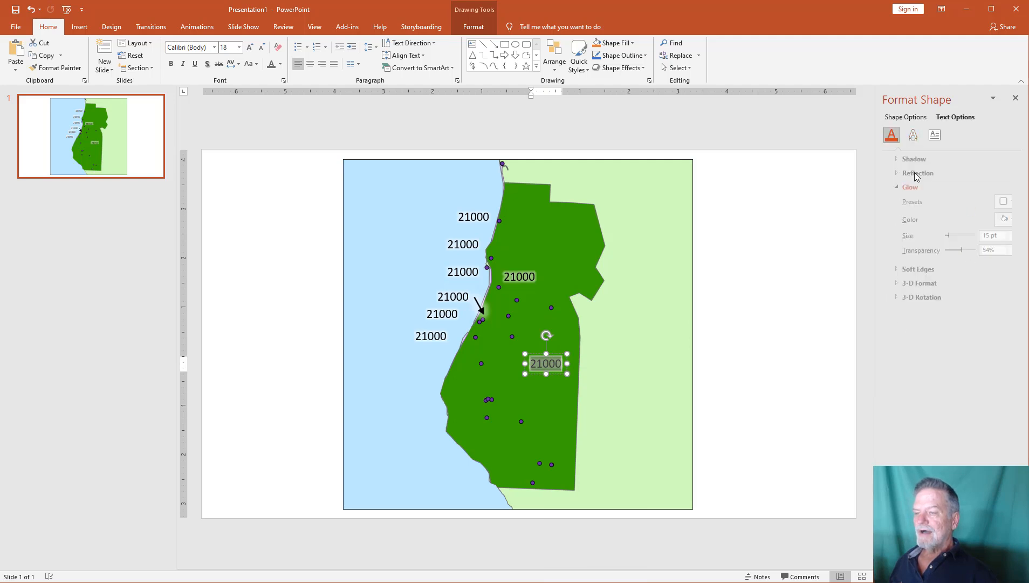
{"action": "left_click", "coordinate": [993, 242]}
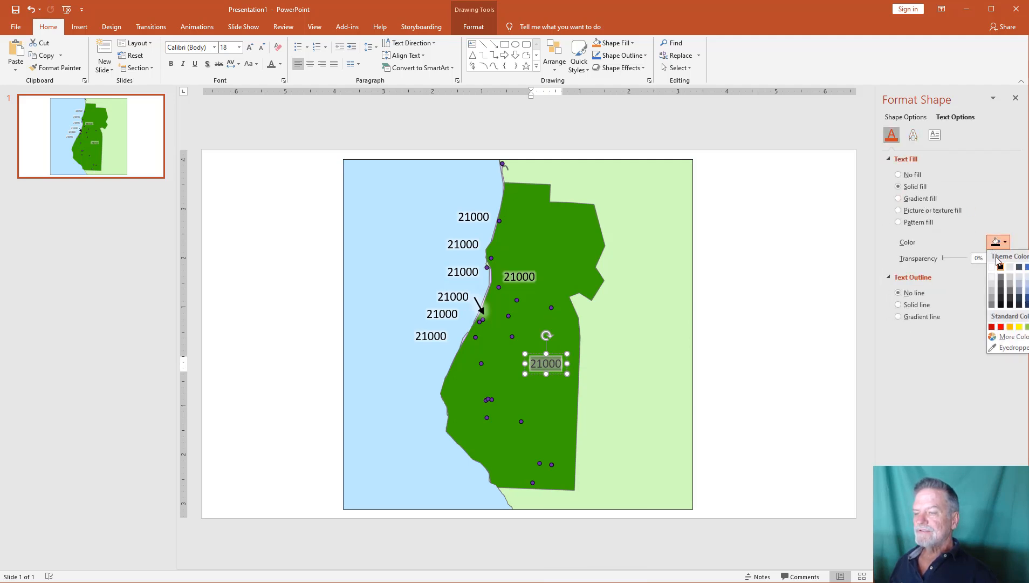
{"action": "left_click", "coordinate": [996, 266]}
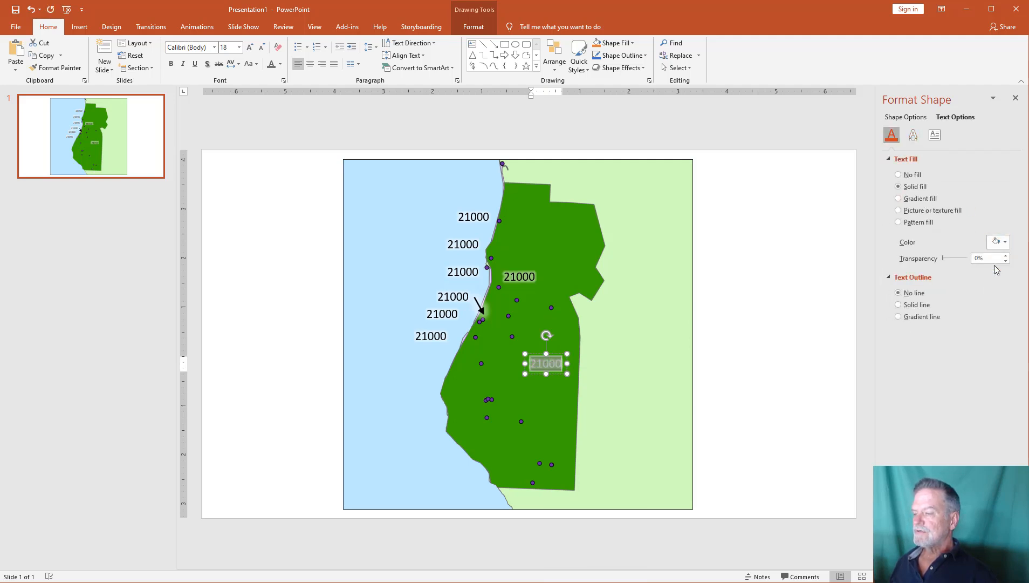
Change the text glow color of the white inland label to black
{"action": "left_click", "coordinate": [913, 135]}
{"action": "left_click", "coordinate": [998, 219]}
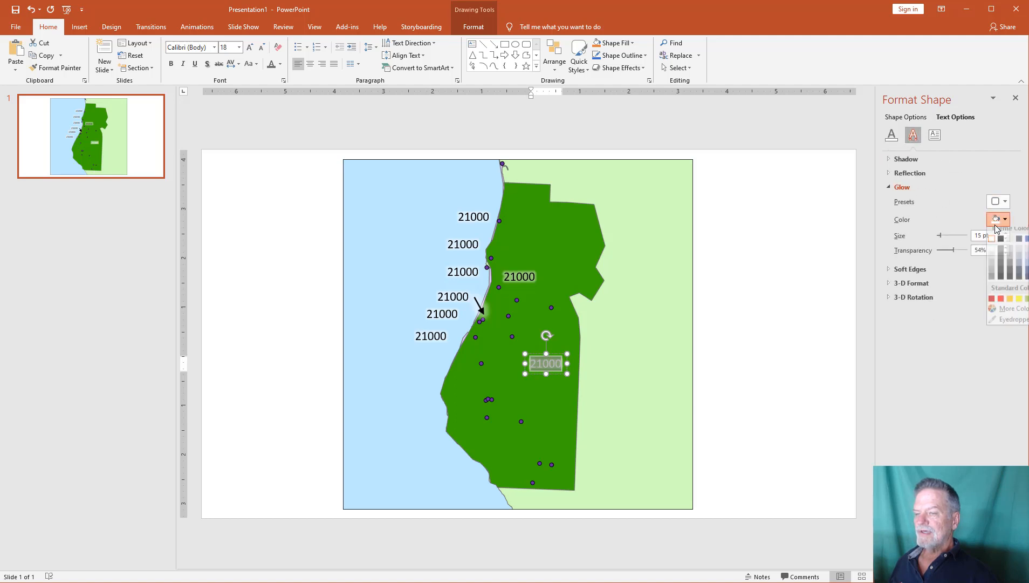
{"action": "left_click", "coordinate": [1003, 250]}
{"action": "left_click", "coordinate": [650, 389]}
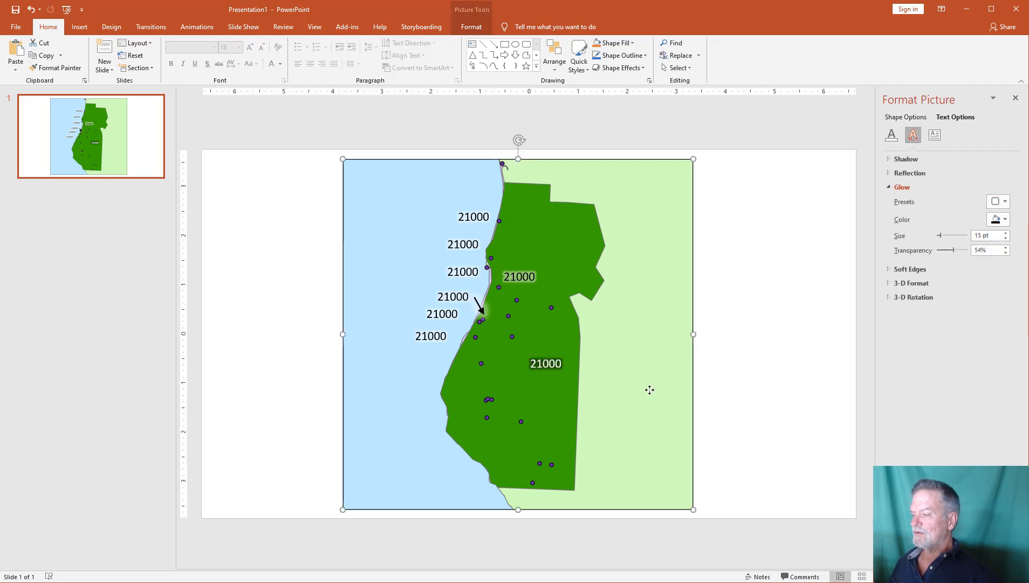
Move the white label with the black glow next to the easternmost tower, across the county's eastern border
{"action": "left_click", "coordinate": [543, 371]}
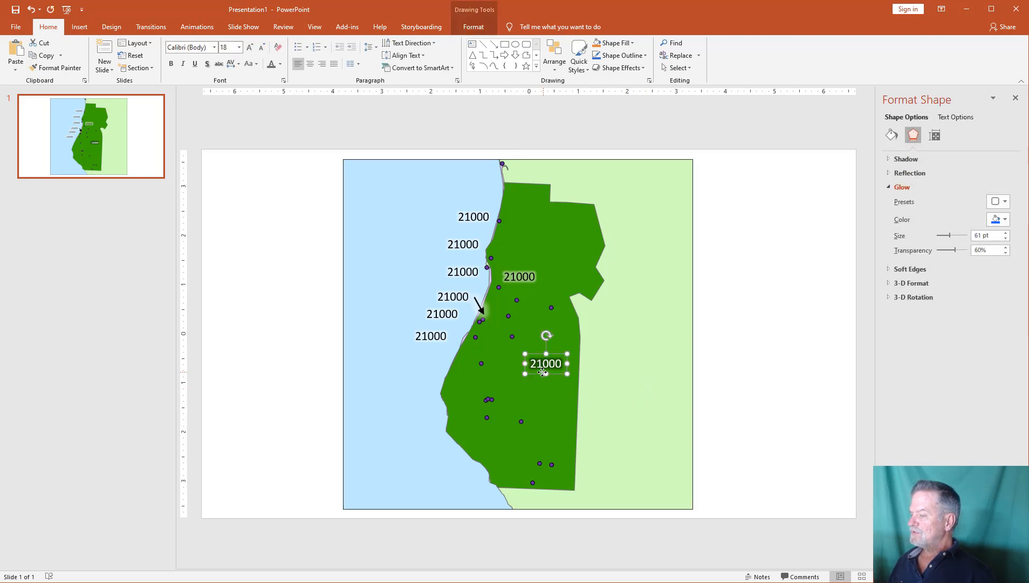
{"action": "left_click_drag", "start_coordinate": [542, 372], "coordinate": [567, 327]}
{"action": "left_click", "coordinate": [736, 328]}
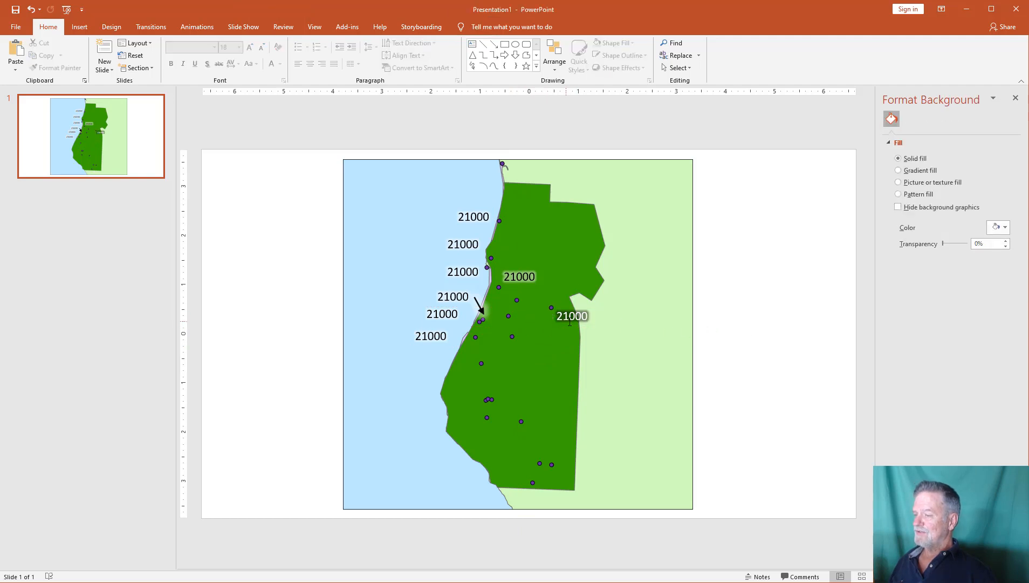
Duplicate the leader arrow, shift the fifth coastal label farther offshore and run the copy from it to the adjacent tower
{"action": "left_click", "coordinate": [480, 306]}
{"action": "key", "text": "ctrl+d"}
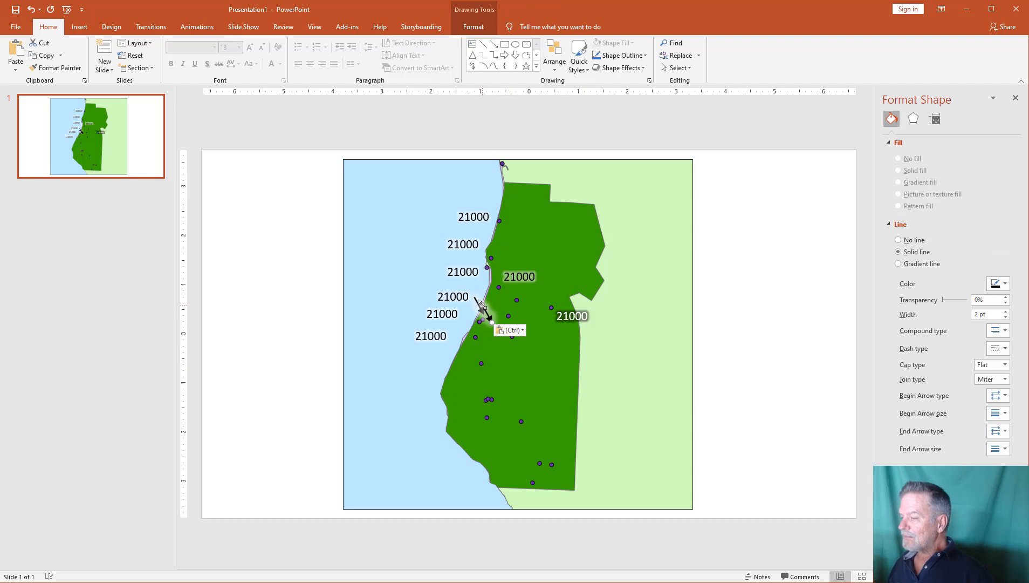
{"action": "mouse_move", "coordinate": [481, 305]}
{"action": "left_mouse_down"}
{"action": "mouse_move", "coordinate": [463, 314]}
{"action": "mouse_move", "coordinate": [475, 321]}
{"action": "mouse_move", "coordinate": [413, 323]}
{"action": "mouse_move", "coordinate": [472, 321]}
{"action": "left_mouse_up"}
{"action": "left_click", "coordinate": [442, 317]}
{"action": "left_click", "coordinate": [467, 322]}
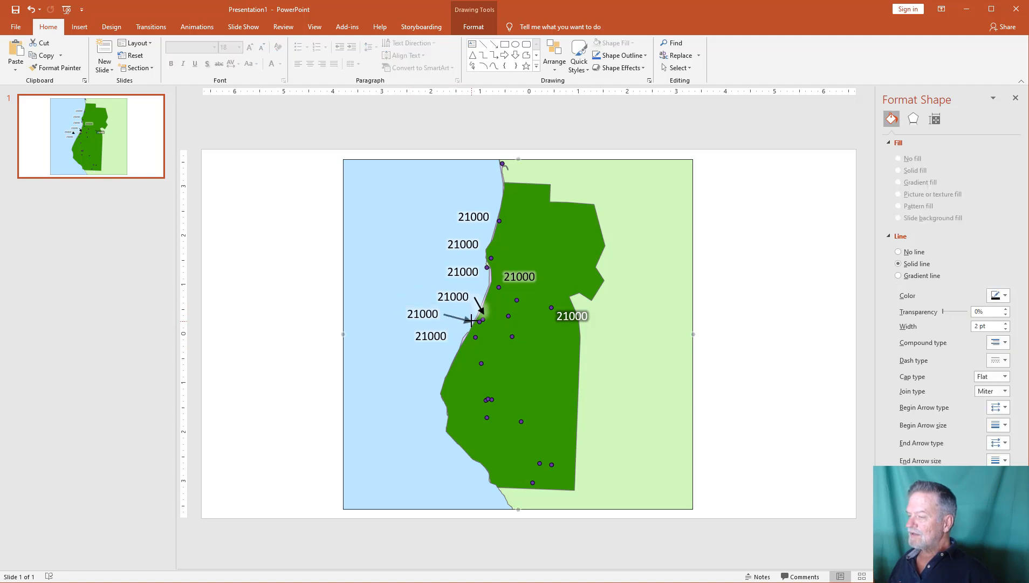
Move the fourth coastal label farther offshore and stretch the original arrow from it to the clustered coastal towers
{"action": "left_click", "coordinate": [452, 294]}
{"action": "left_click_drag", "start_coordinate": [442, 306], "coordinate": [476, 313]}
{"action": "left_click", "coordinate": [455, 309]}
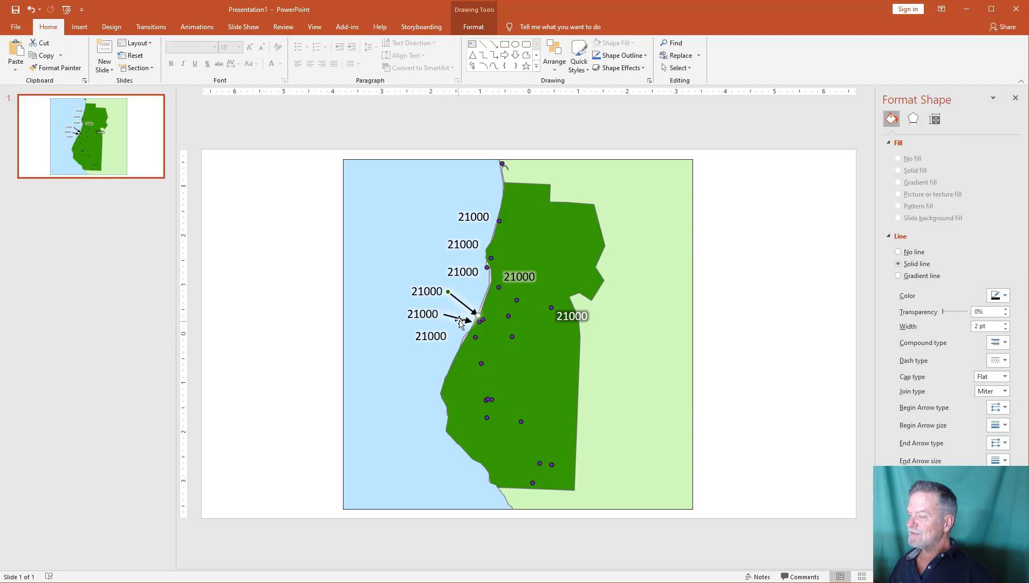
Reposition the duplicated arrow so it runs from the lowest coastal label to the tower beside it
{"action": "left_click", "coordinate": [473, 322]}
{"action": "left_click_drag", "start_coordinate": [473, 322], "coordinate": [452, 336]}
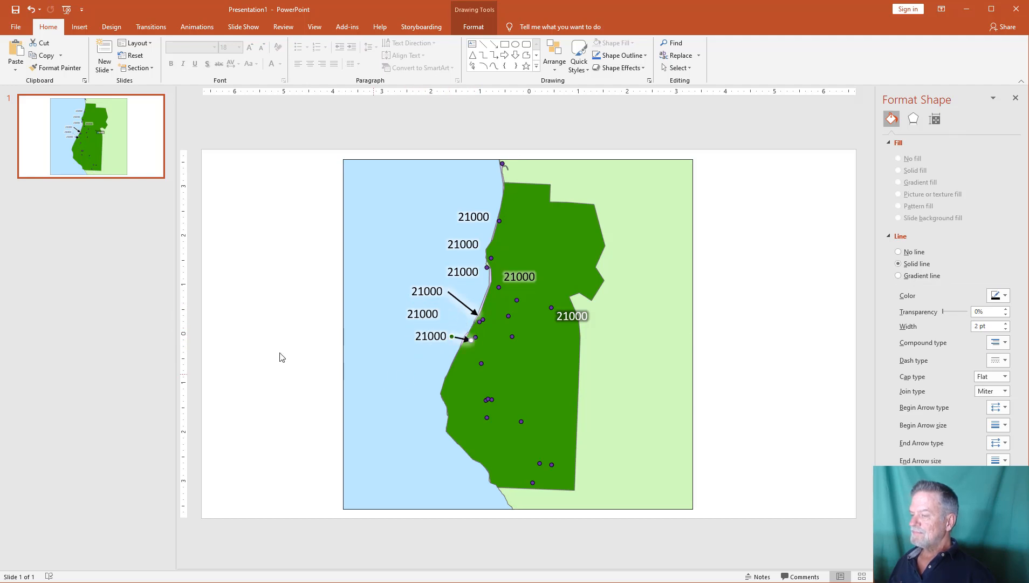
{"action": "left_click", "coordinate": [280, 356]}
Paste a copy of the lowest arrow and run it from the fifth coastal label to the lower tower of the coastal pair
{"action": "left_click", "coordinate": [460, 338]}
{"action": "key", "text": "ctrl+c"}
{"action": "key", "text": "ctrl+v"}
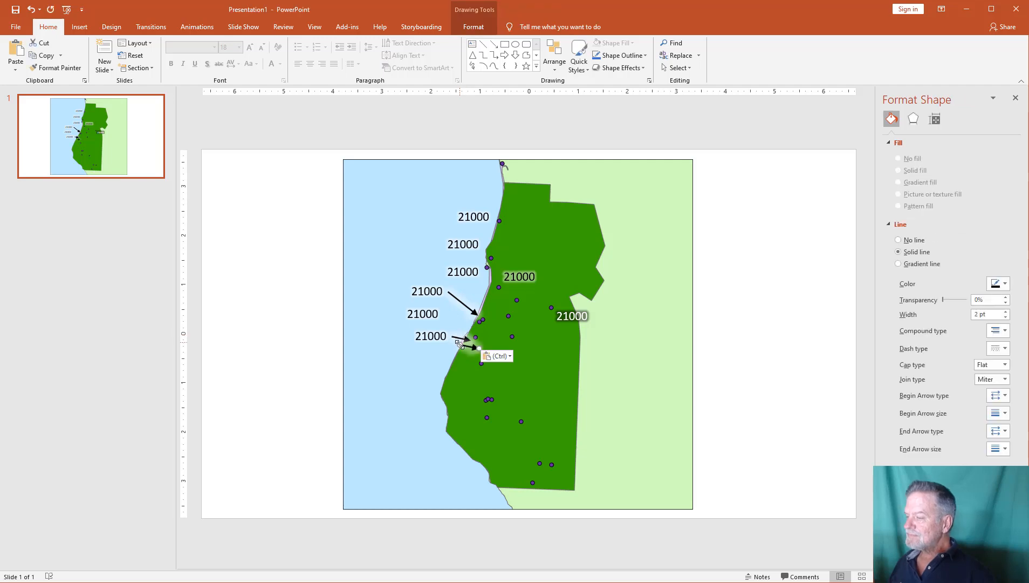
{"action": "left_click_drag", "start_coordinate": [460, 343], "coordinate": [443, 314]}
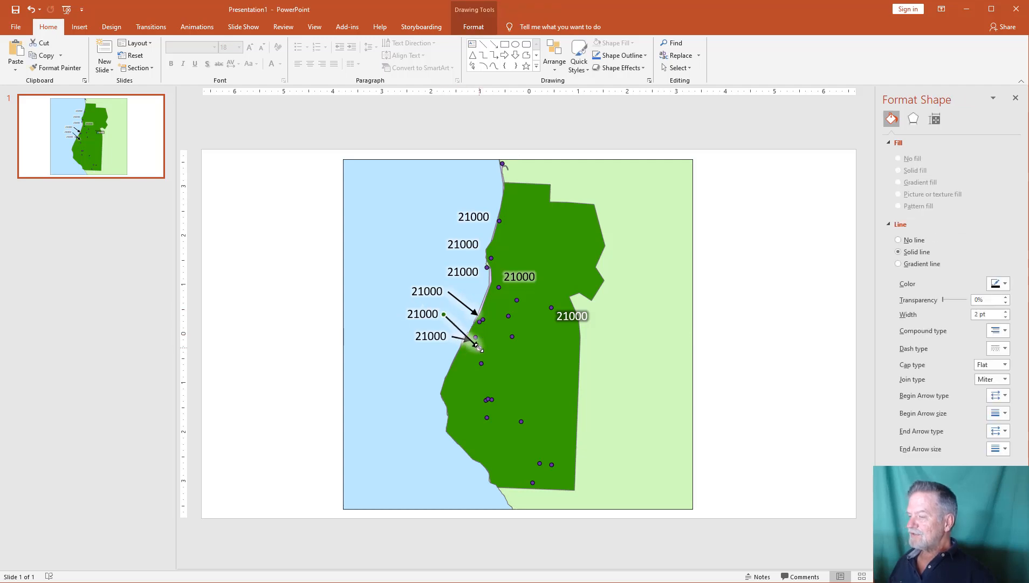
{"action": "left_click_drag", "start_coordinate": [478, 347], "coordinate": [470, 333]}
{"action": "left_click", "coordinate": [747, 360]}
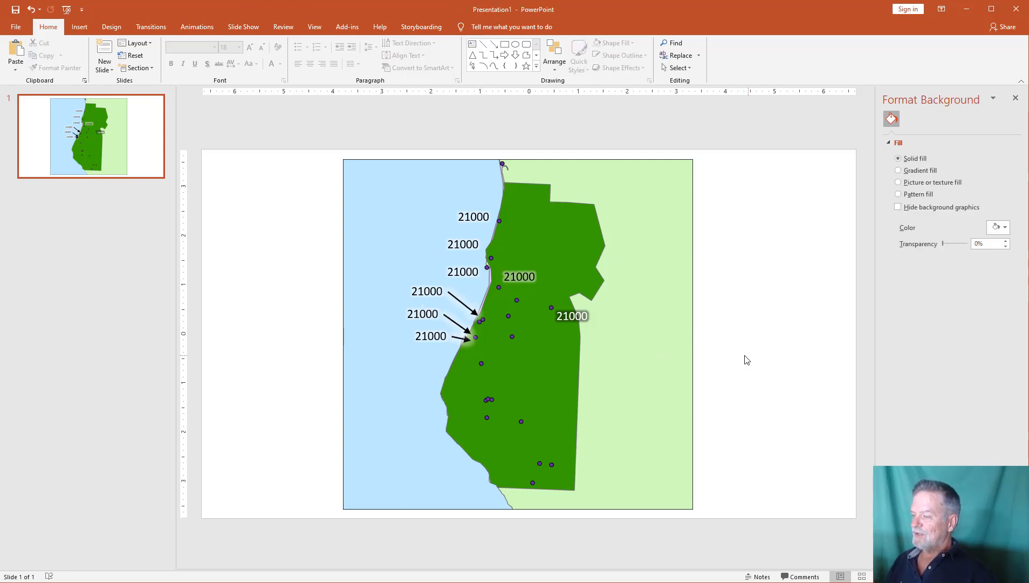
{"action": "left_click", "coordinate": [471, 333]}
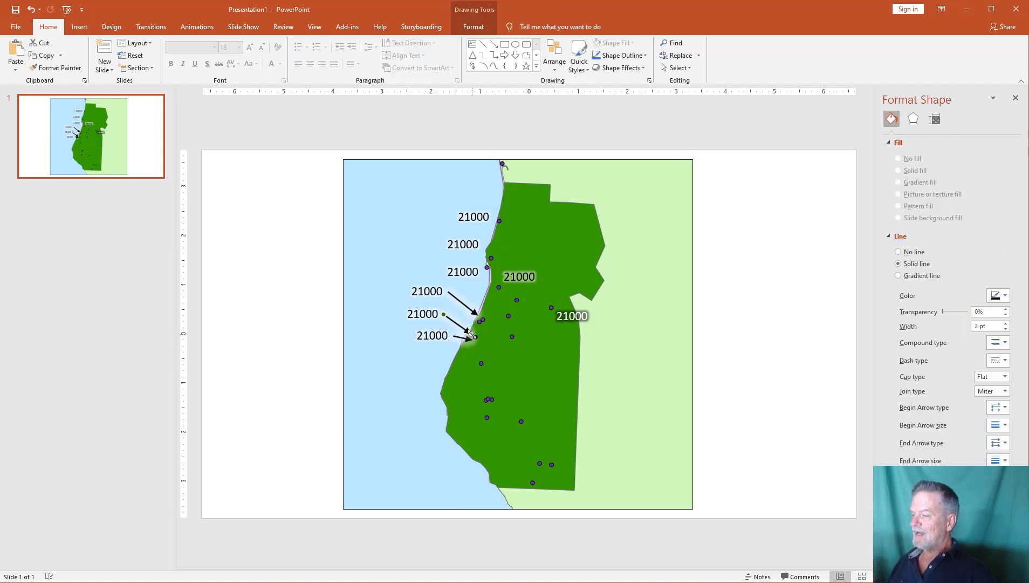
{"action": "left_click_drag", "start_coordinate": [472, 334], "coordinate": [473, 321]}
{"action": "left_click", "coordinate": [768, 323]}
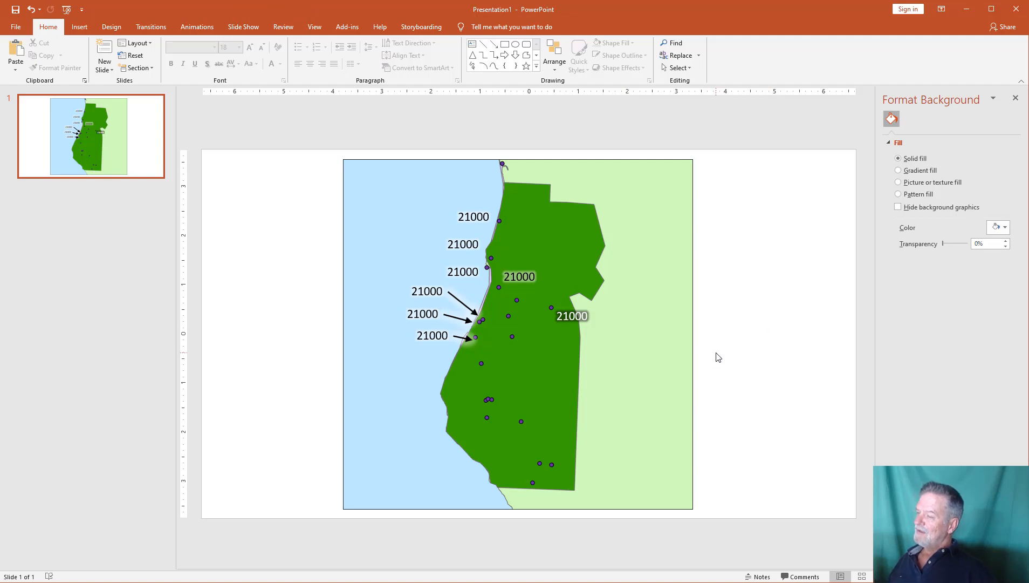
Move the northernmost coastal label closer to its tower and place the second label inland above its tower
{"action": "mouse_move", "coordinate": [480, 227]}
{"action": "left_mouse_down"}
{"action": "mouse_move", "coordinate": [474, 254]}
{"action": "mouse_move", "coordinate": [519, 255]}
{"action": "left_mouse_up"}
{"action": "left_click", "coordinate": [471, 253]}
{"action": "left_click", "coordinate": [572, 129]}
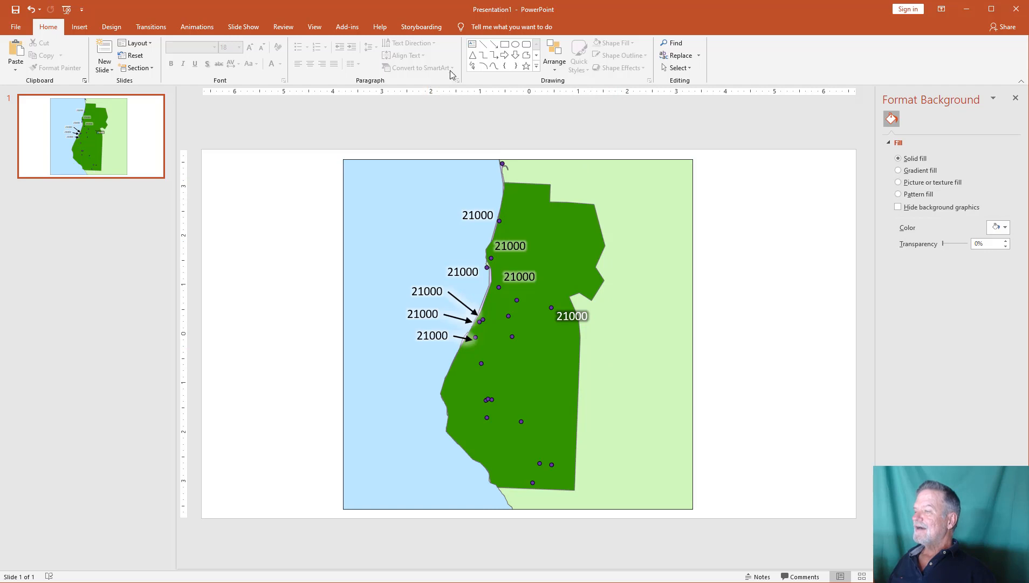
Add a "California" text box in the open land east of the county and rotate it to read vertically downward
{"action": "left_click", "coordinate": [471, 44]}
{"action": "left_click", "coordinate": [297, 207]}
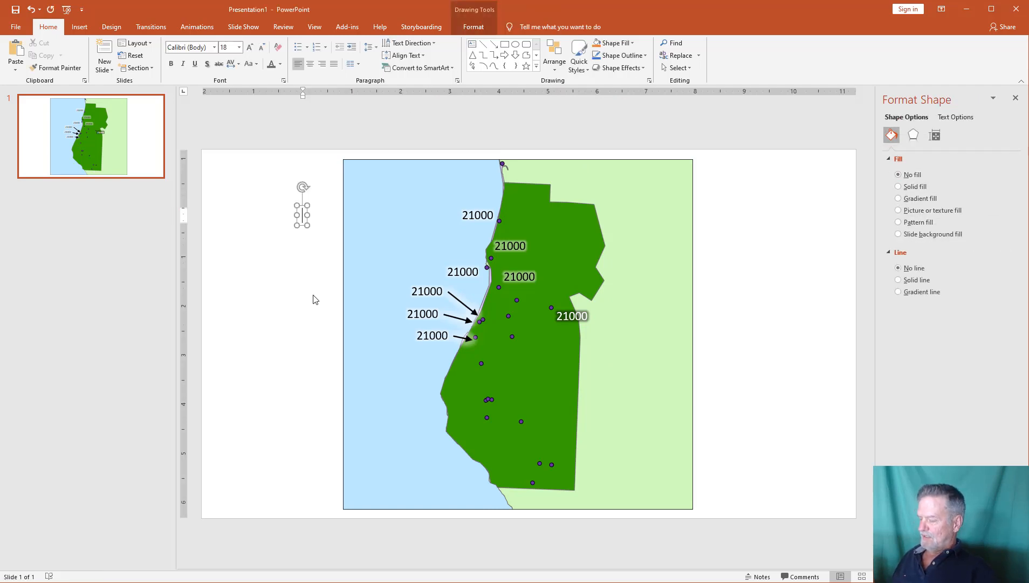
{"action": "type", "text": "California"}
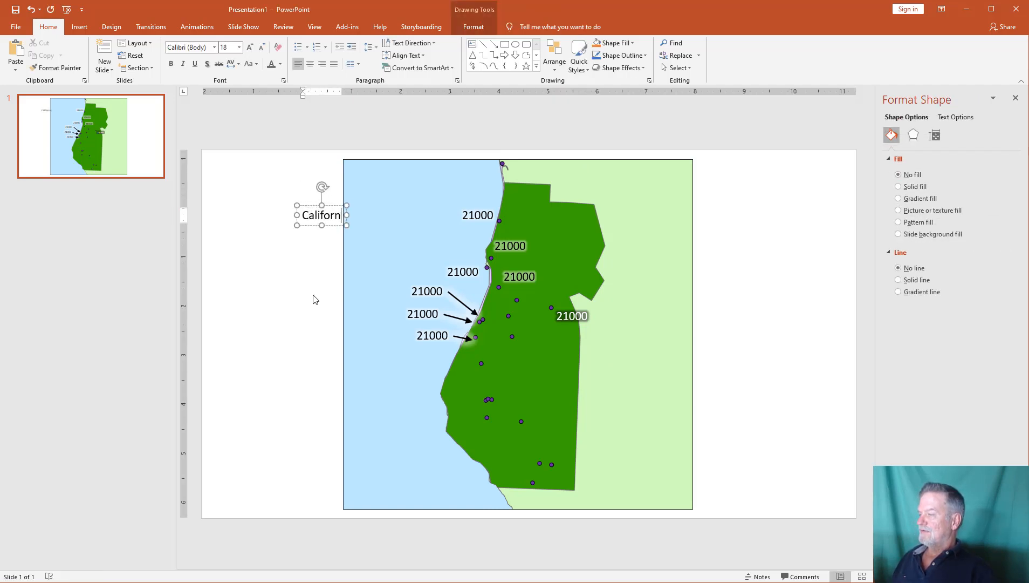
{"action": "left_click_drag", "start_coordinate": [341, 225], "coordinate": [658, 362]}
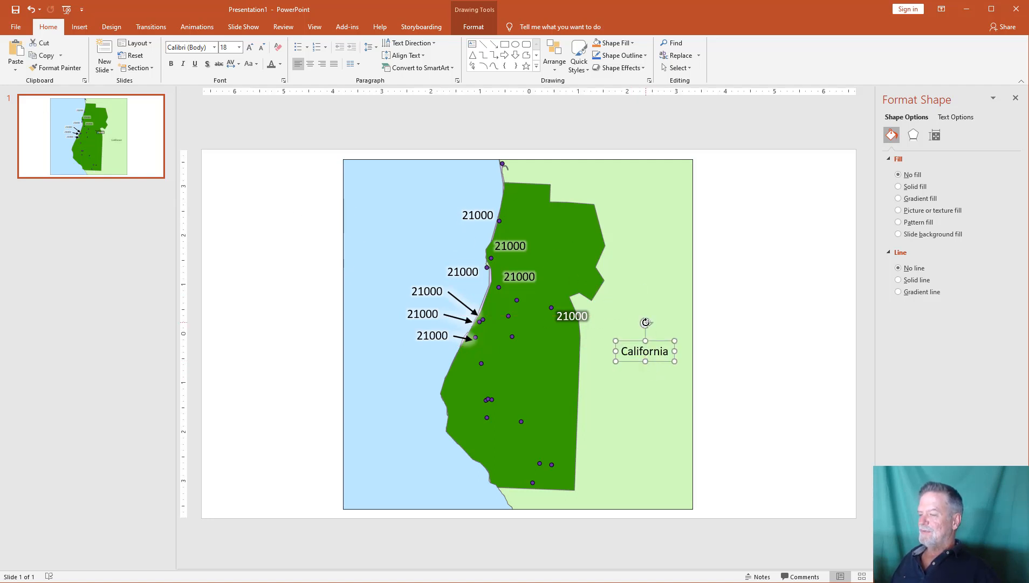
{"action": "left_click_drag", "start_coordinate": [646, 323], "coordinate": [677, 351]}
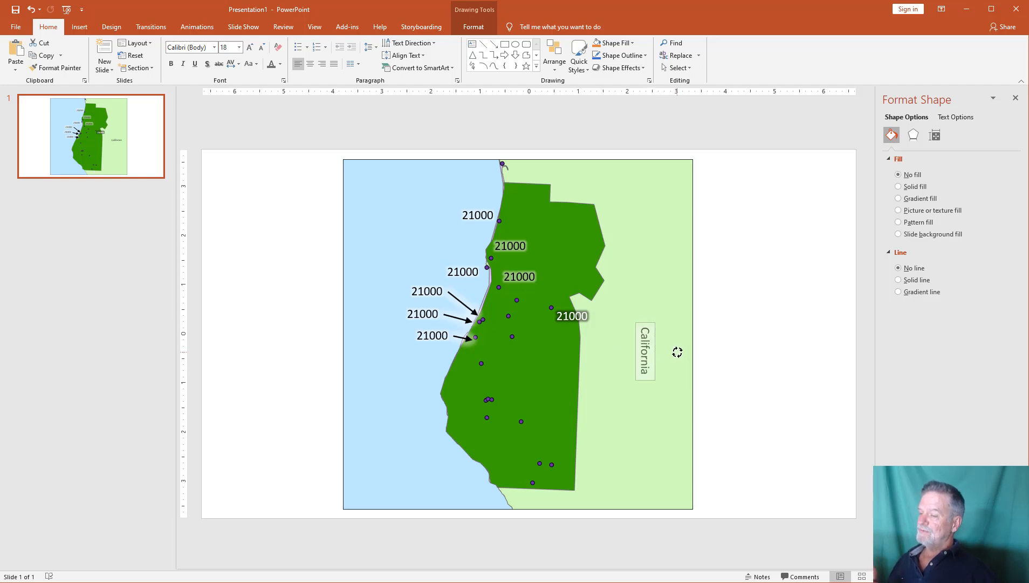
{"action": "mouse_move", "coordinate": [678, 351]}
{"action": "left_mouse_down"}
{"action": "mouse_move", "coordinate": [671, 326]}
{"action": "mouse_move", "coordinate": [646, 309]}
{"action": "mouse_move", "coordinate": [675, 352]}
{"action": "left_mouse_up"}
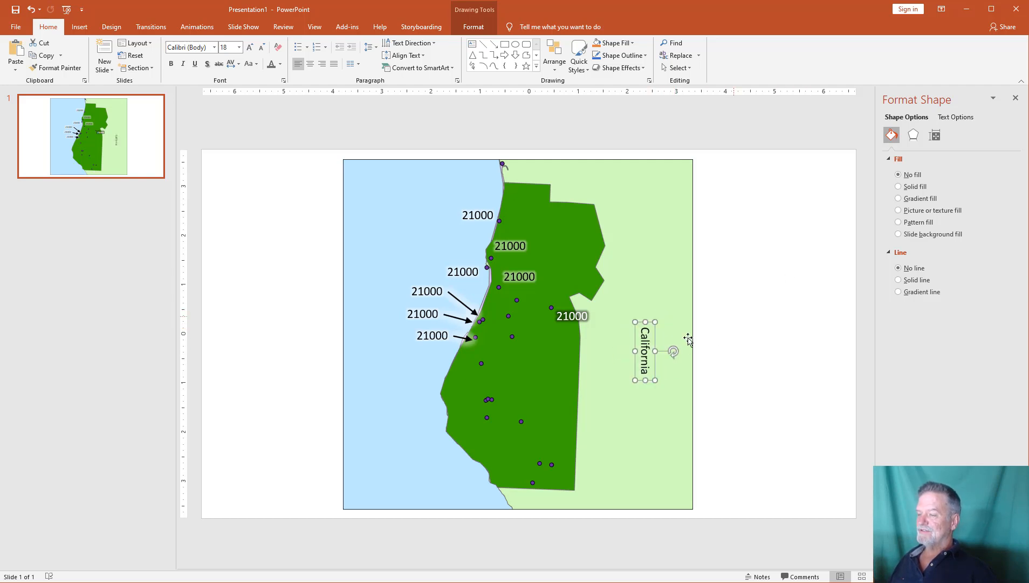
Set the "California" label's font size to 54
{"action": "left_click", "coordinate": [646, 329]}
{"action": "left_click_drag", "start_coordinate": [647, 330], "coordinate": [644, 443]}
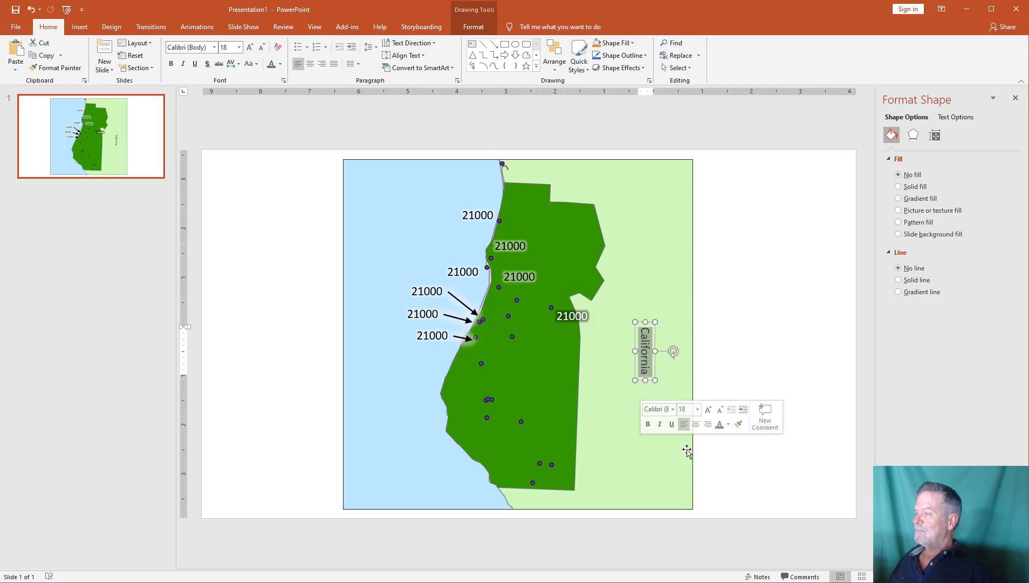
{"action": "left_click", "coordinate": [240, 48]}
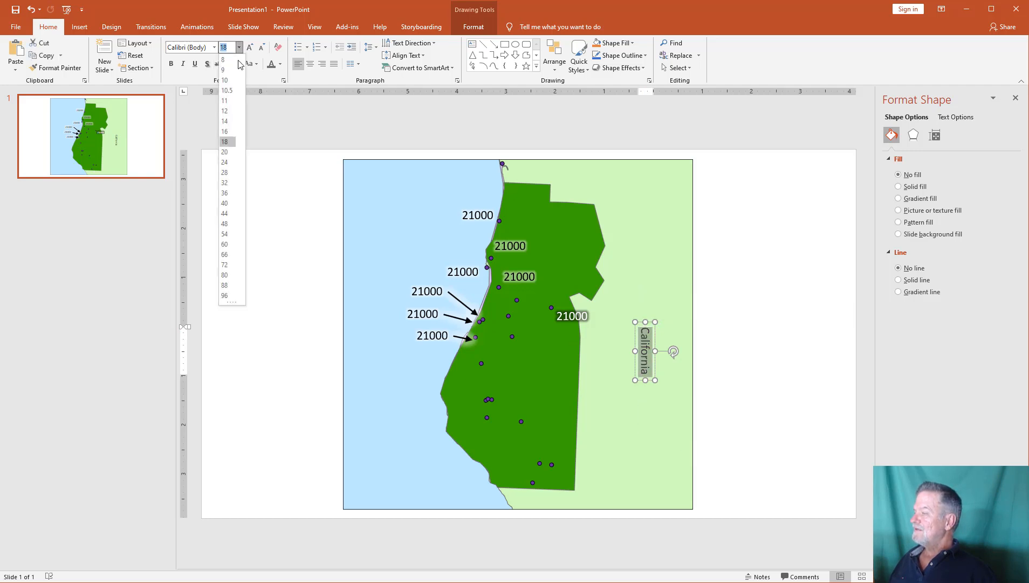
{"action": "left_click", "coordinate": [230, 233]}
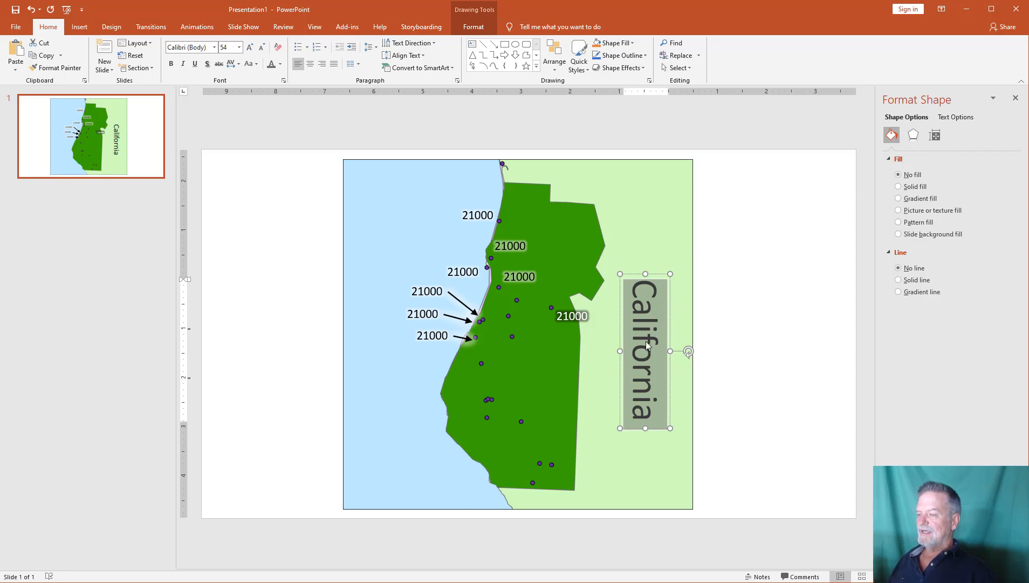
Color the "California" text gray and nudge the label slightly northeast within the pale green area
{"action": "left_click", "coordinate": [280, 64]}
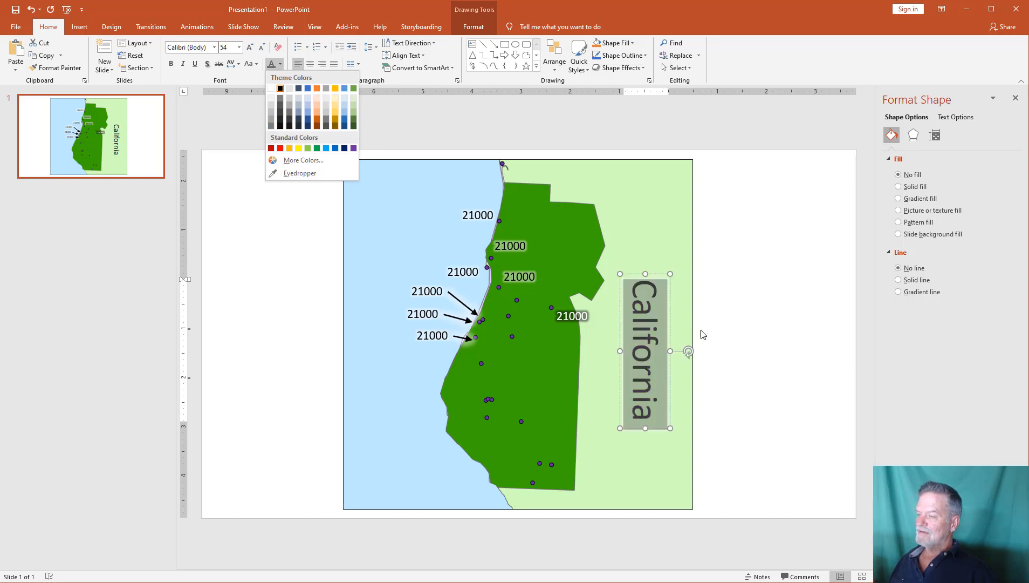
{"action": "left_click", "coordinate": [271, 120]}
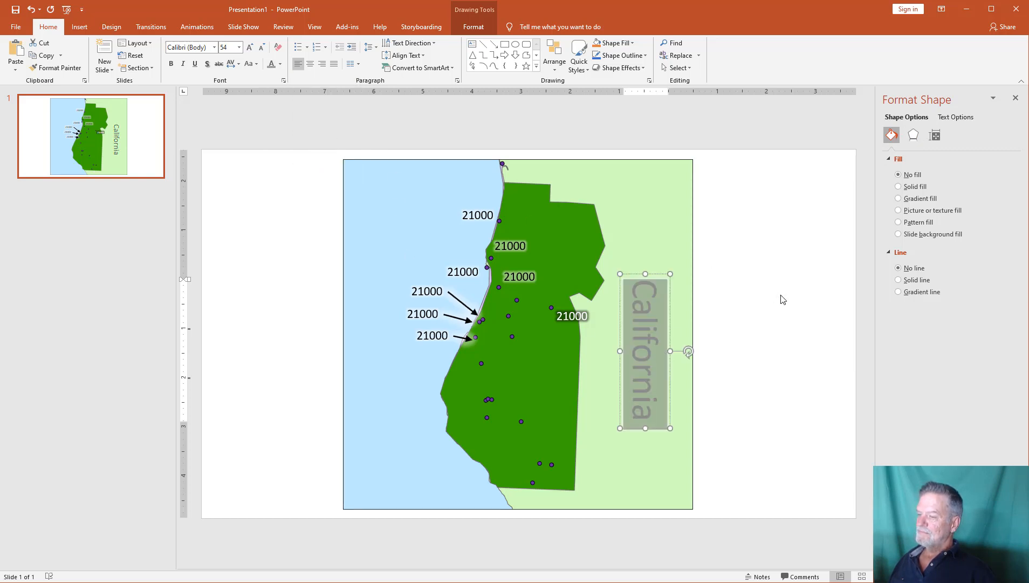
{"action": "left_click", "coordinate": [781, 299]}
{"action": "left_click", "coordinate": [670, 321]}
{"action": "mouse_move", "coordinate": [669, 321]}
{"action": "left_mouse_down"}
{"action": "mouse_move", "coordinate": [672, 302]}
{"action": "mouse_move", "coordinate": [675, 314]}
{"action": "left_mouse_up"}
{"action": "left_click", "coordinate": [740, 311]}
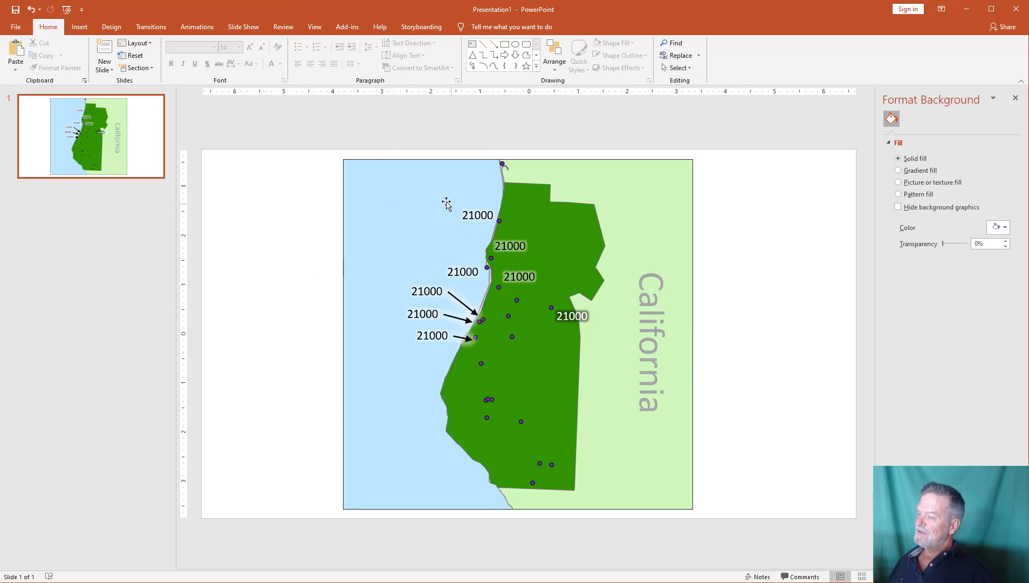
Insert a plain black WordArt reading "Pacific Ocean" and move it over the upper part of the ocean
{"action": "left_click", "coordinate": [81, 34]}
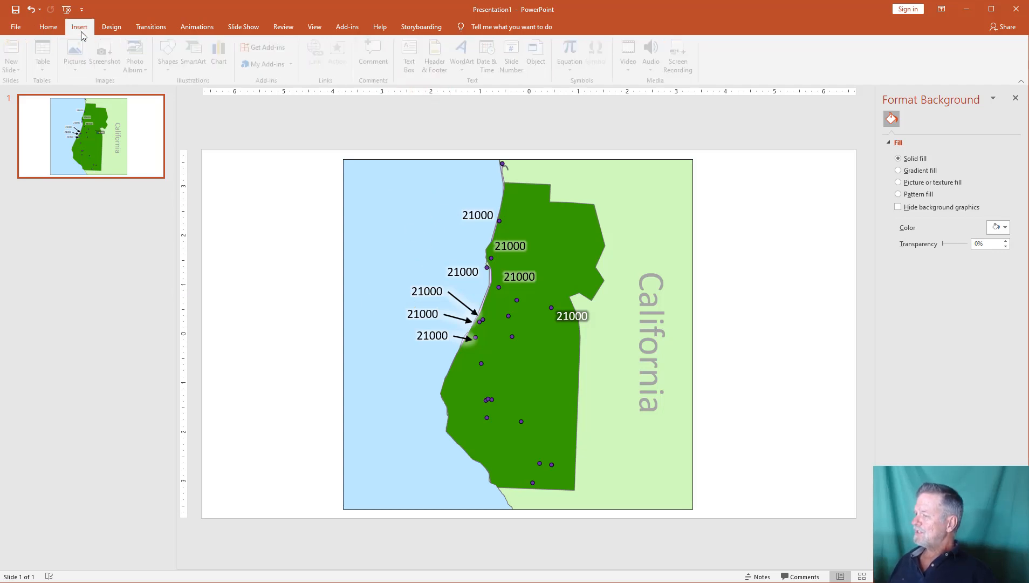
{"action": "left_click", "coordinate": [468, 62]}
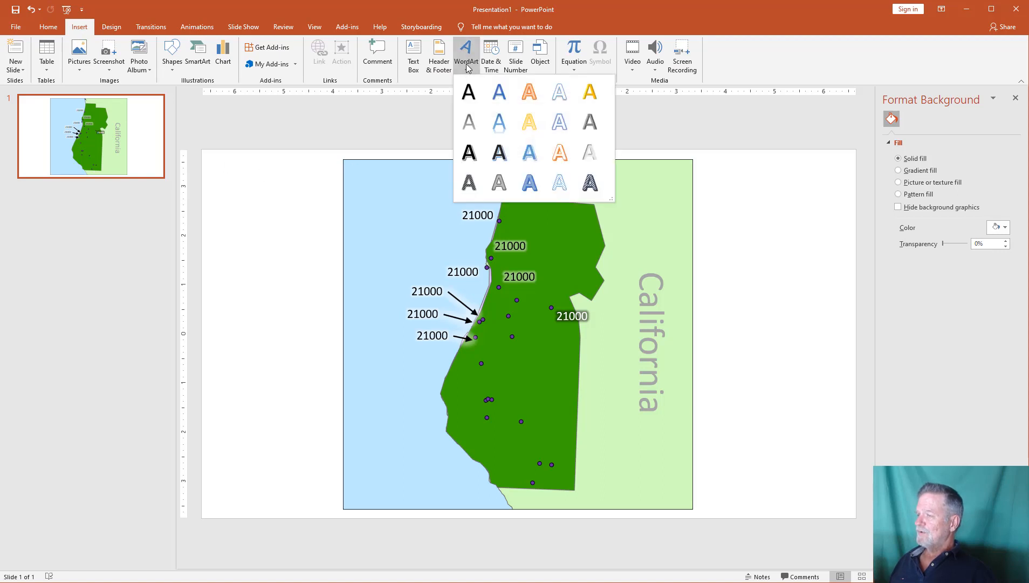
{"action": "left_click", "coordinate": [467, 92]}
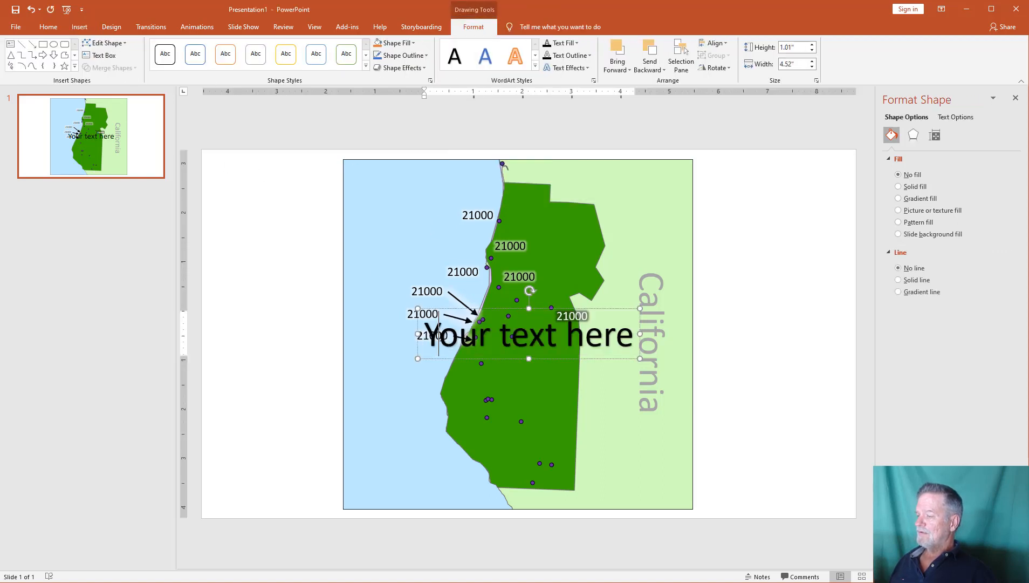
{"action": "type", "text": "Pa"}
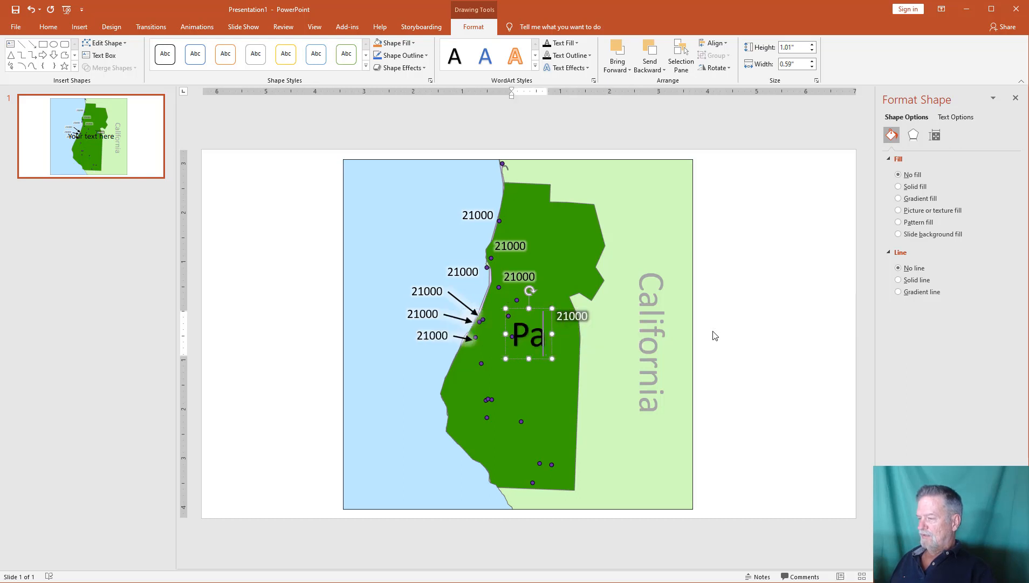
{"action": "type", "text": "cific Ocean"}
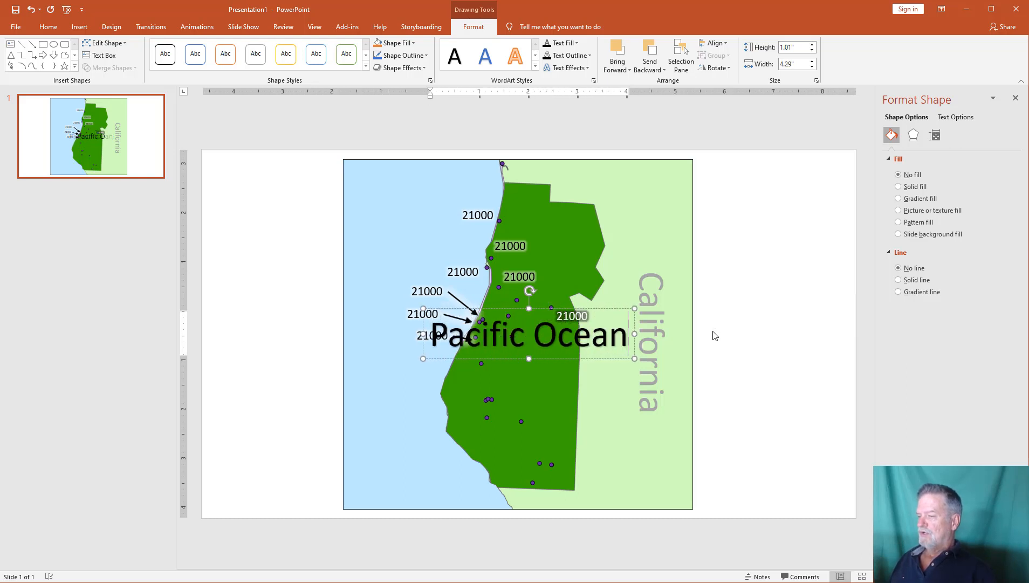
{"action": "left_click_drag", "start_coordinate": [468, 310], "coordinate": [315, 191]}
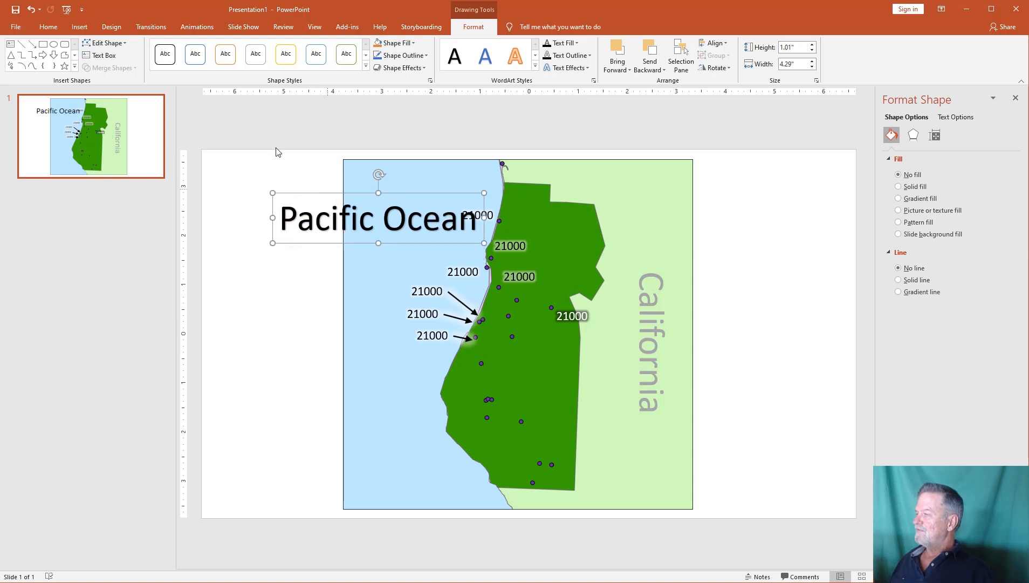
Set the "Pacific Ocean" text to size 40, then tilt it steeply upward and fit it in the ocean area off the coast
{"action": "left_click", "coordinate": [48, 26]}
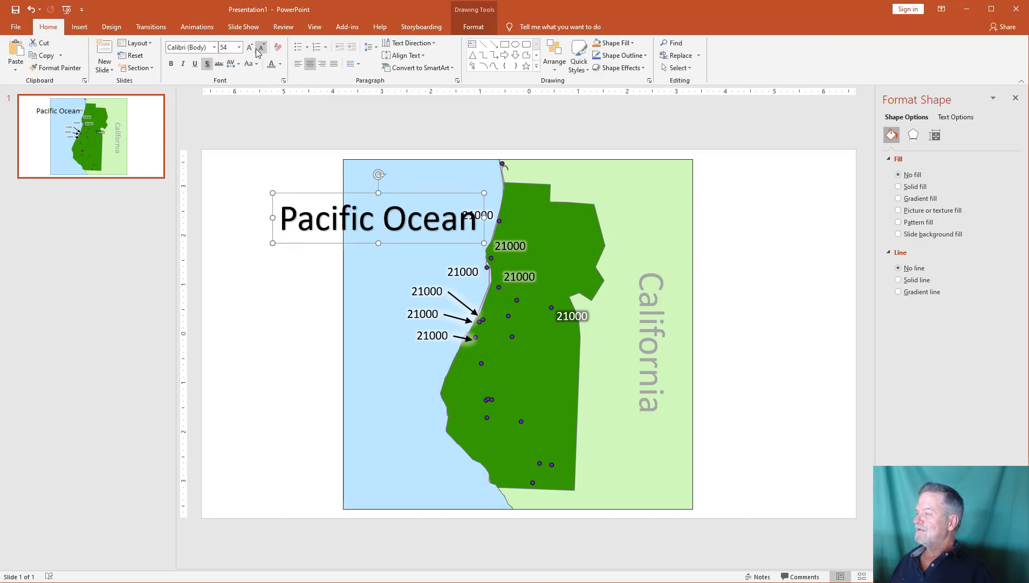
{"action": "left_click", "coordinate": [239, 47]}
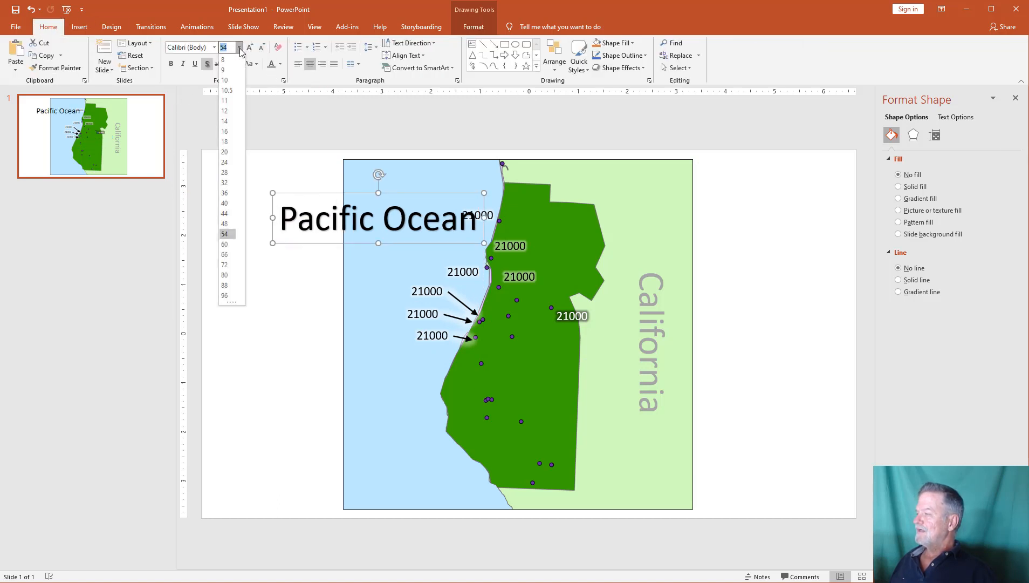
{"action": "left_click", "coordinate": [225, 204]}
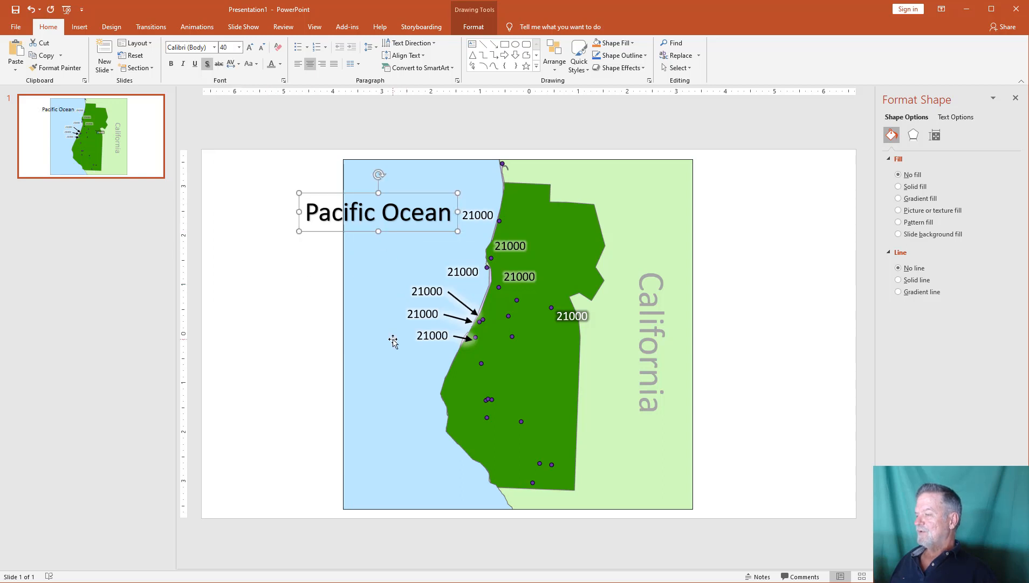
{"action": "left_click_drag", "start_coordinate": [369, 183], "coordinate": [346, 193]}
{"action": "left_click_drag", "start_coordinate": [400, 213], "coordinate": [417, 245]}
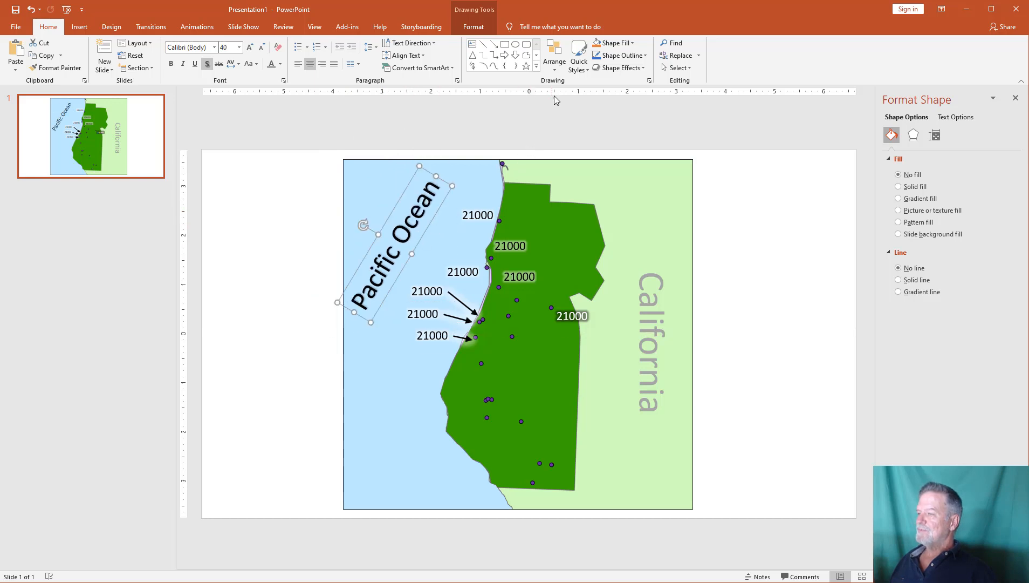
{"action": "left_click", "coordinate": [558, 73]}
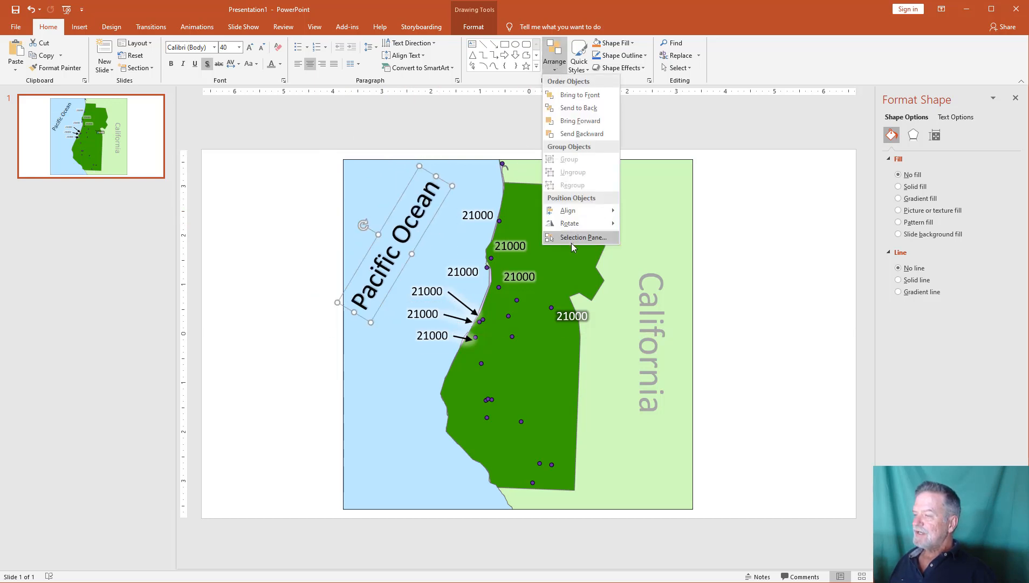
{"action": "left_click", "coordinate": [561, 123]}
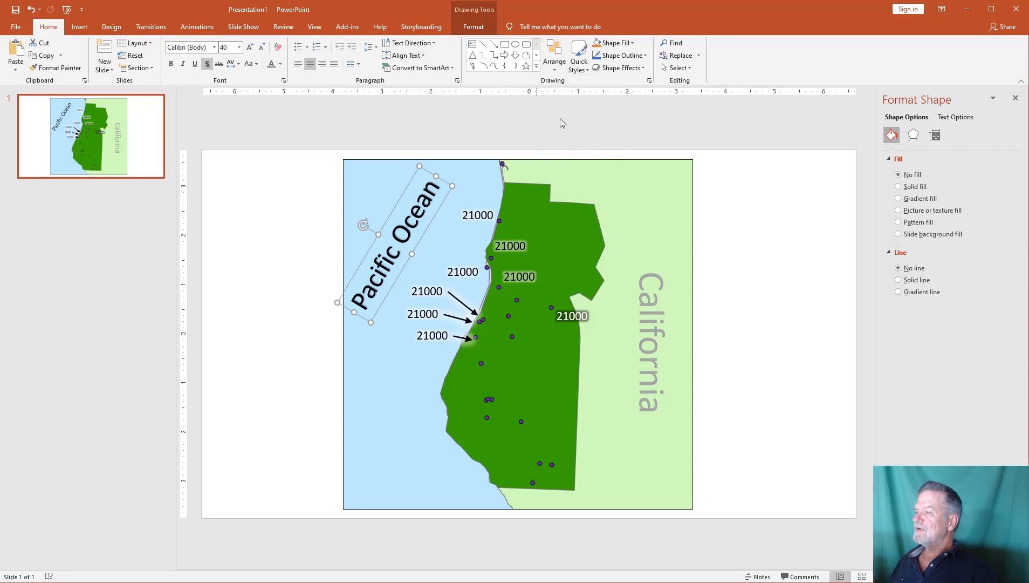
{"action": "left_click", "coordinate": [475, 27]}
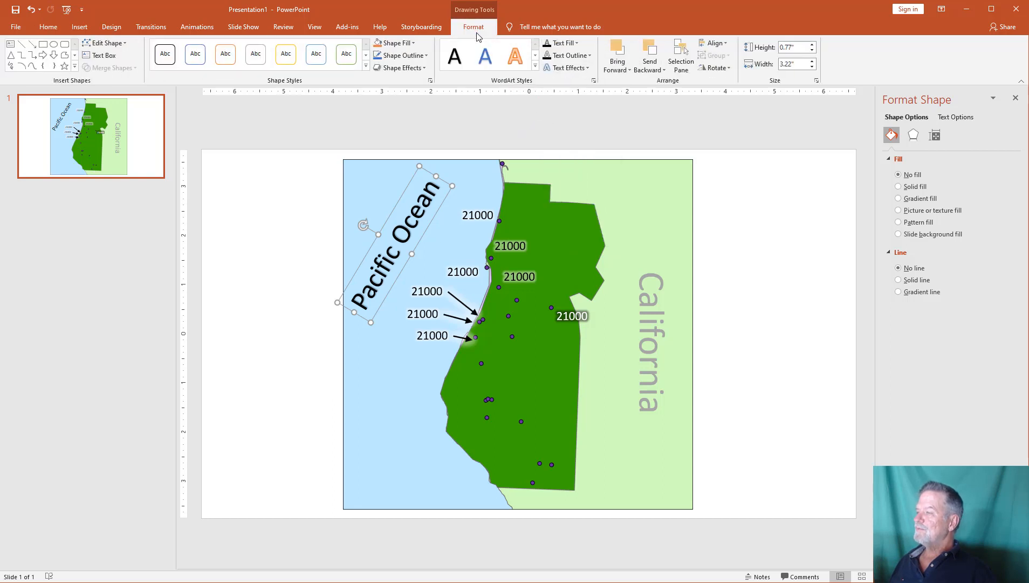
{"action": "left_click", "coordinate": [80, 27]}
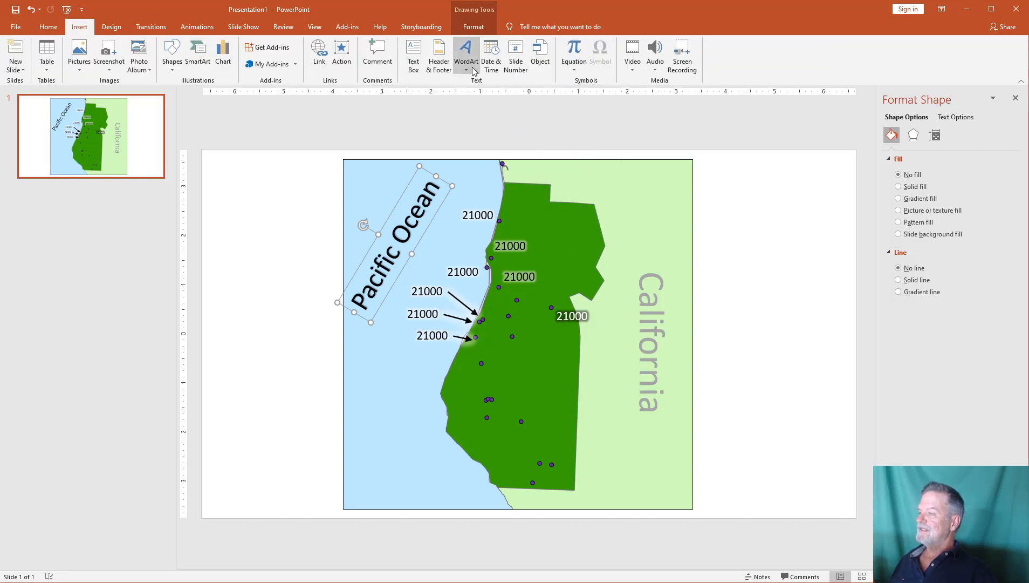
Bend the "Pacific Ocean" text upward with the arch follow-path transform and shift it slightly east over the ocean
{"action": "left_click", "coordinate": [474, 27]}
{"action": "left_click", "coordinate": [555, 69]}
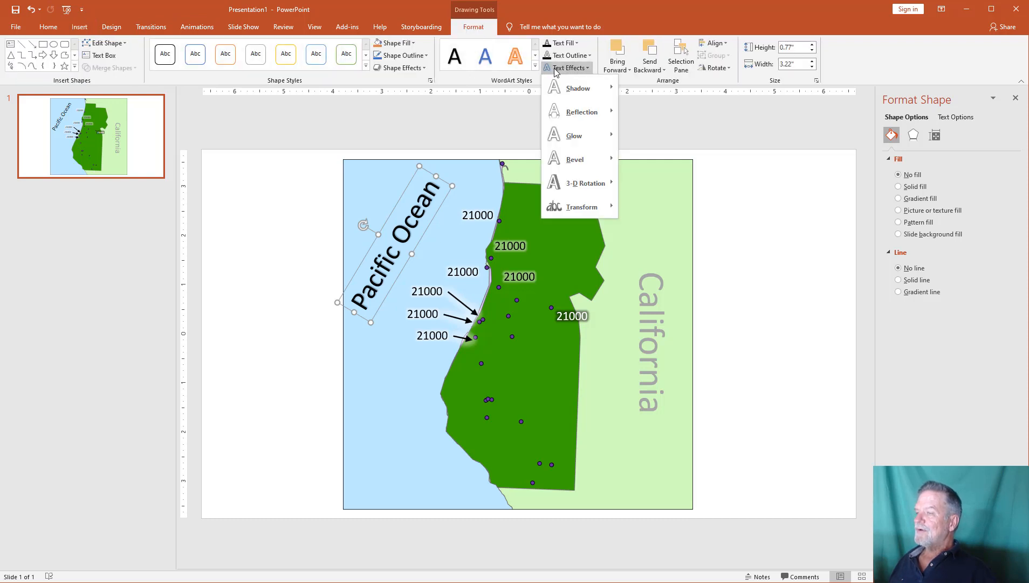
{"action": "mouse_move", "coordinate": [572, 204]}
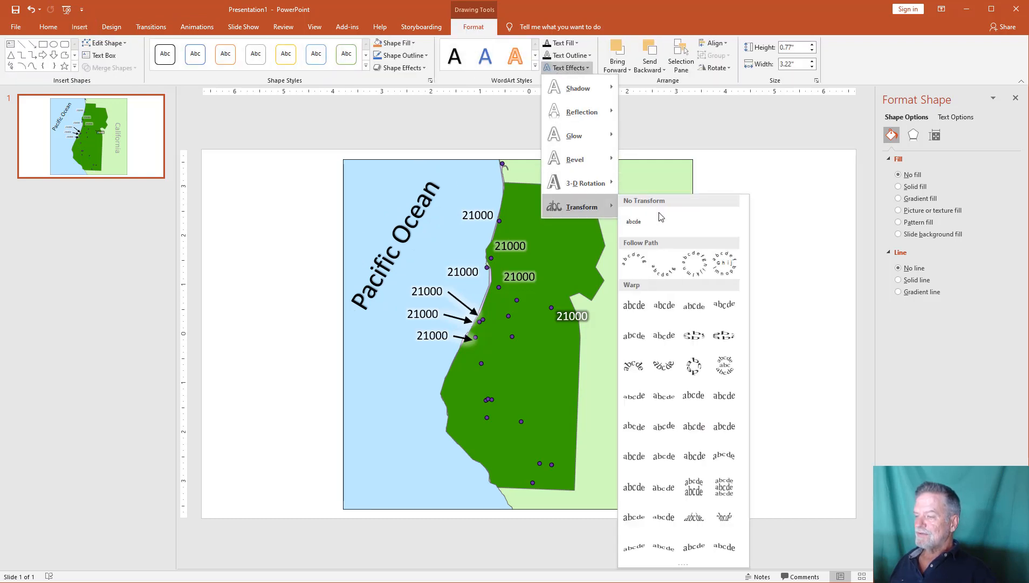
{"action": "left_click", "coordinate": [643, 273]}
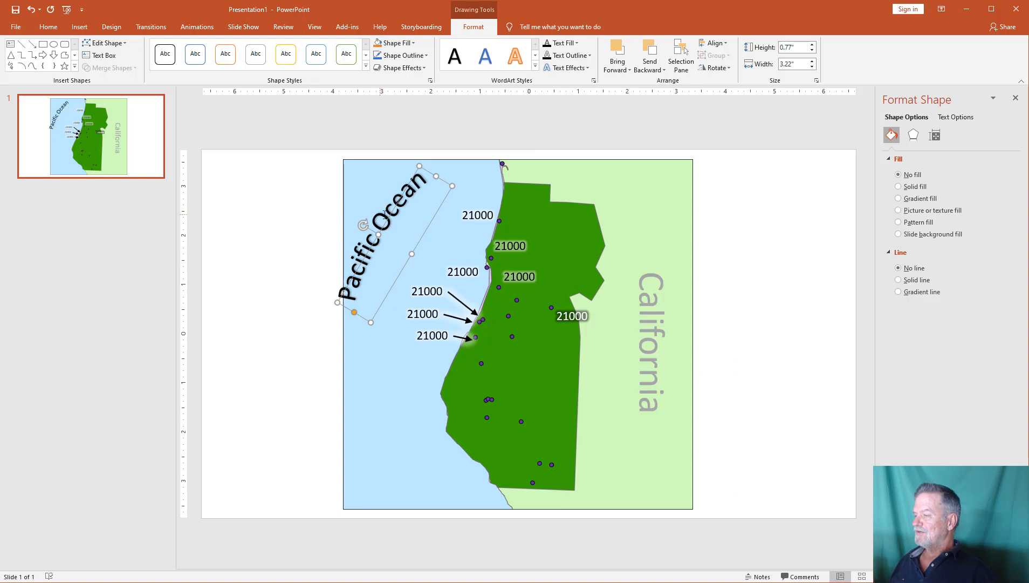
{"action": "left_click_drag", "start_coordinate": [389, 216], "coordinate": [405, 214]}
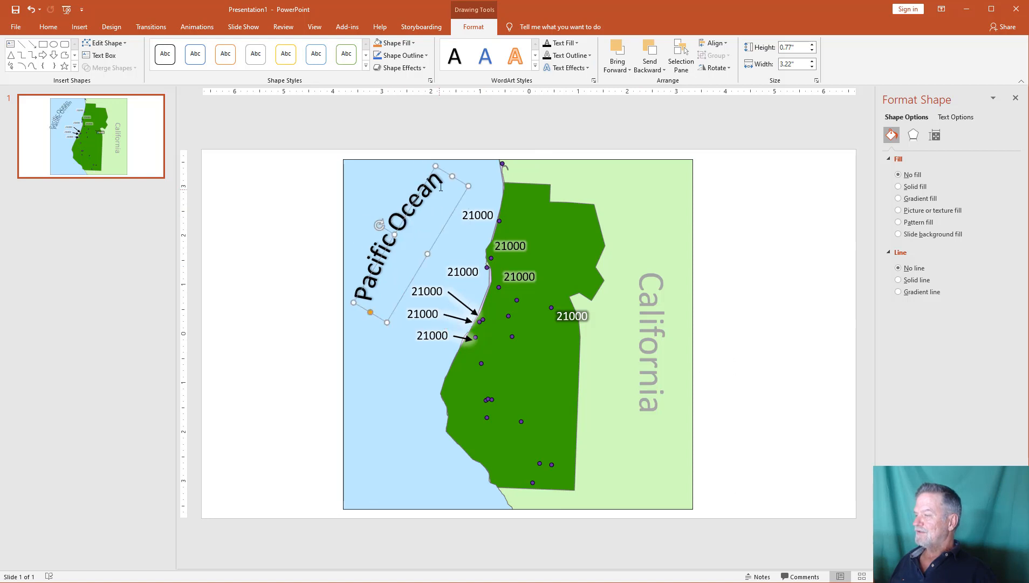
Italicize the curved "Pacific Ocean" text and give it a dark blue solid text fill
{"action": "triple_click", "coordinate": [369, 281]}
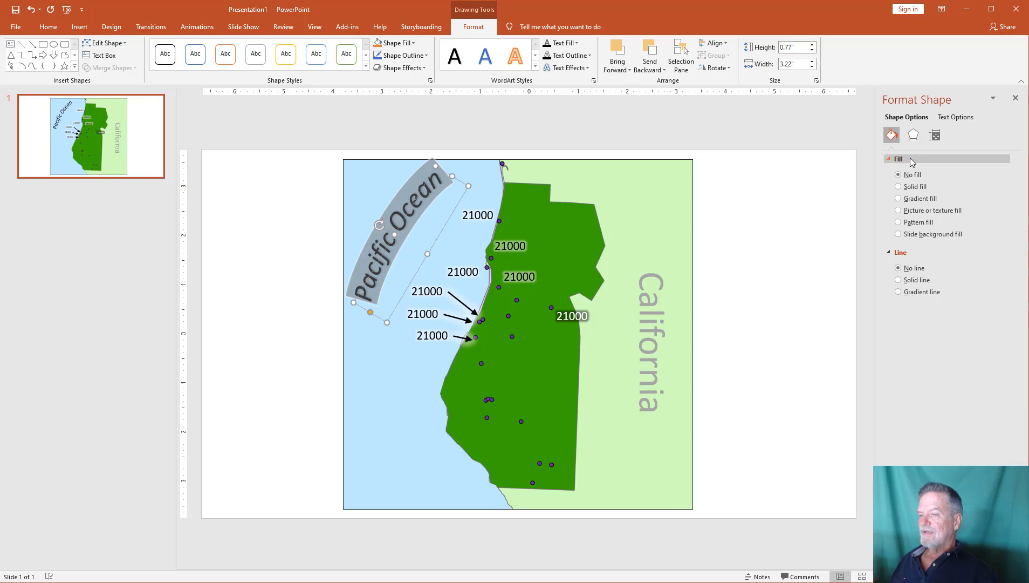
{"action": "right_click", "coordinate": [376, 264]}
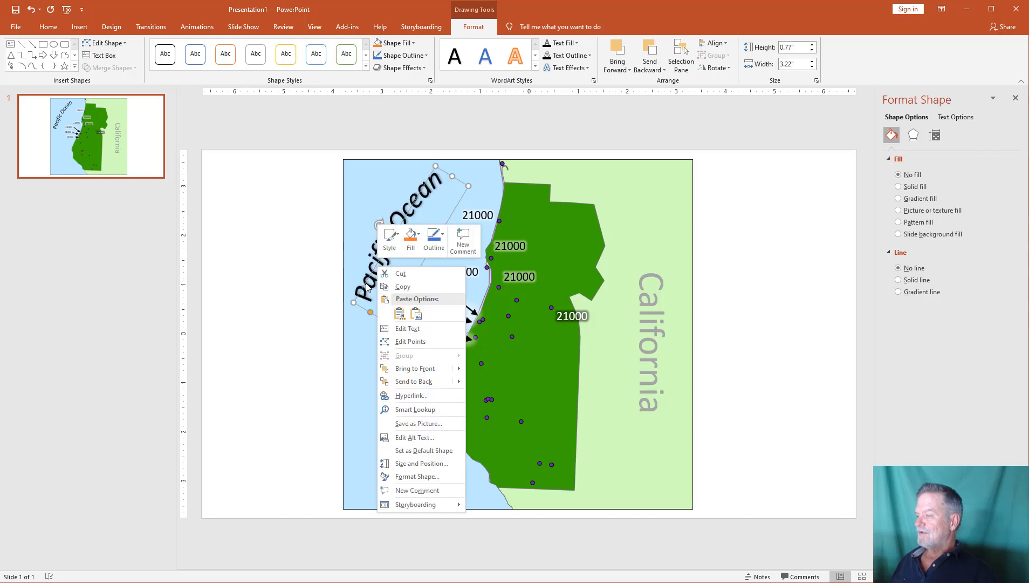
{"action": "left_click", "coordinate": [367, 290]}
{"action": "left_click_drag", "start_coordinate": [367, 300], "coordinate": [445, 171]}
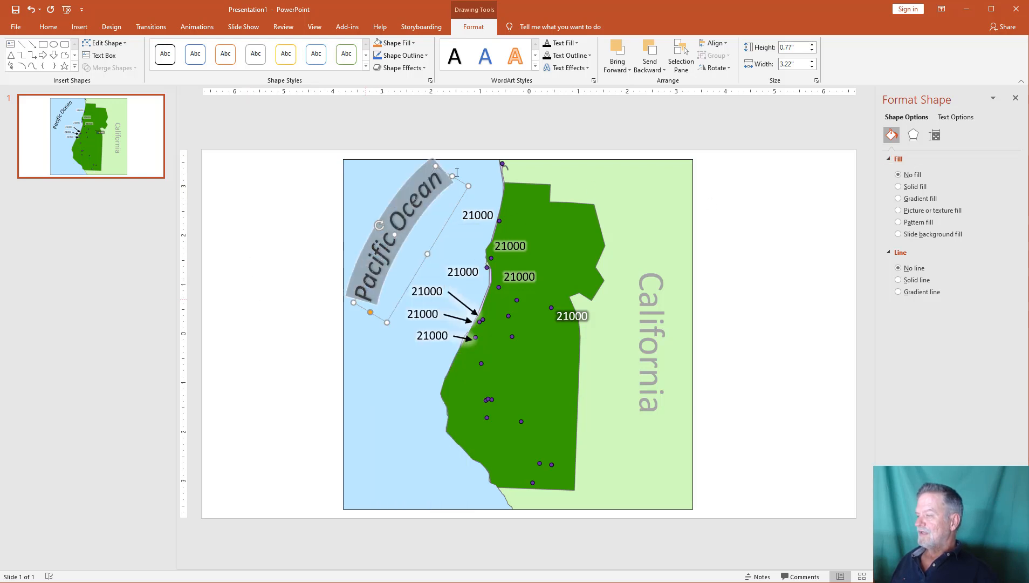
{"action": "right_click", "coordinate": [424, 192]}
{"action": "left_click", "coordinate": [451, 391]}
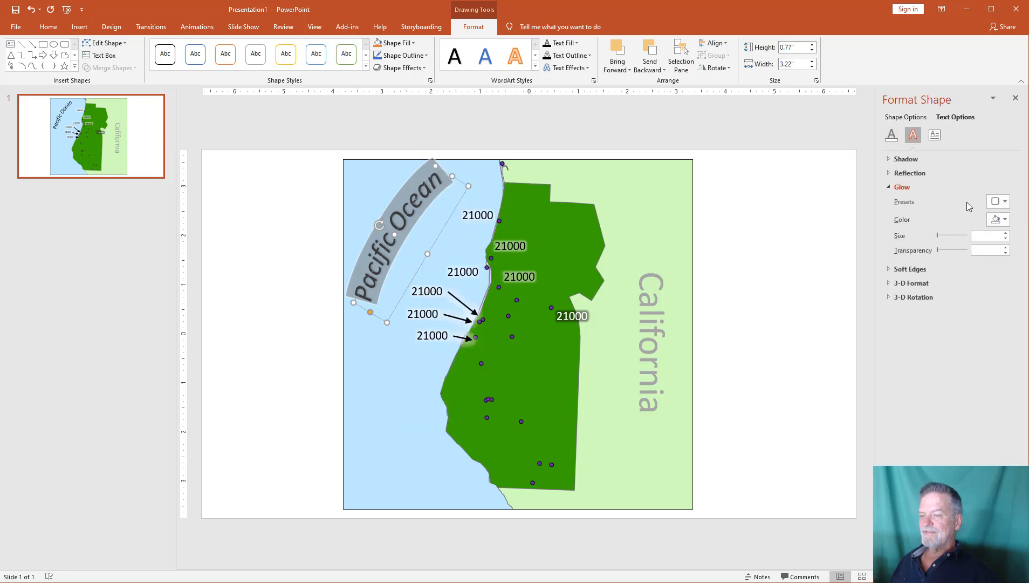
{"action": "left_click", "coordinate": [891, 134]}
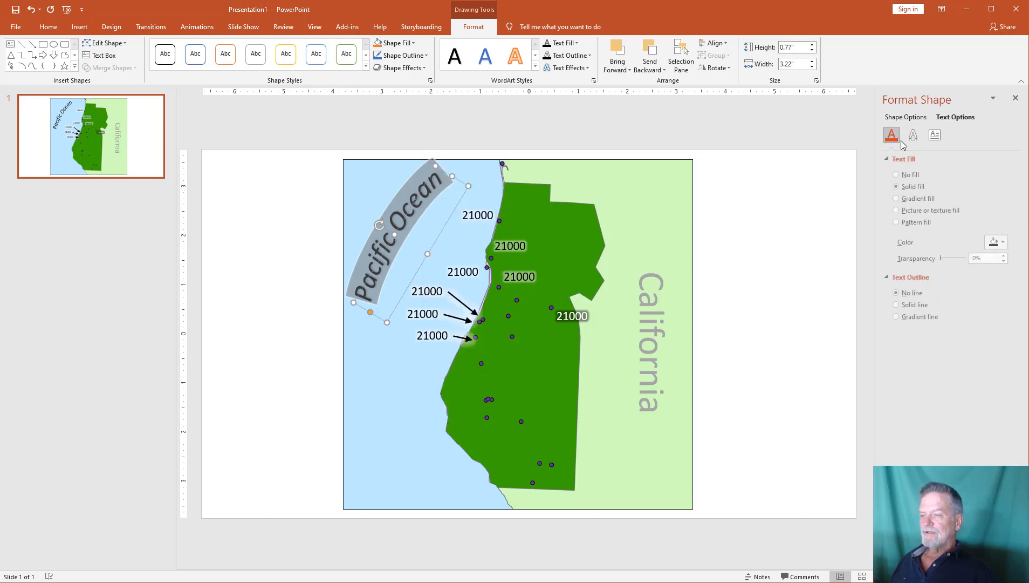
{"action": "left_click", "coordinate": [999, 243]}
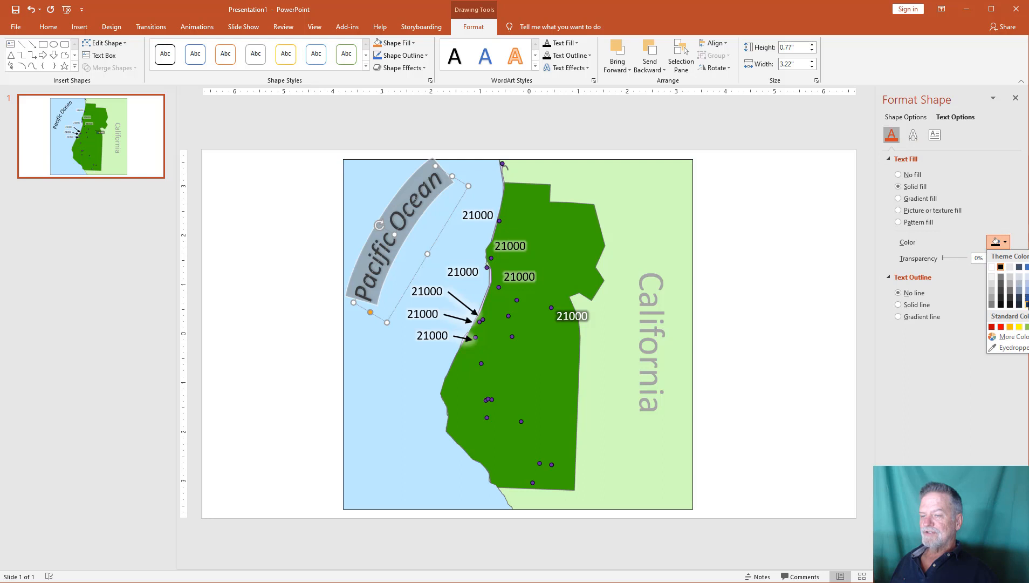
{"action": "left_click", "coordinate": [1027, 298]}
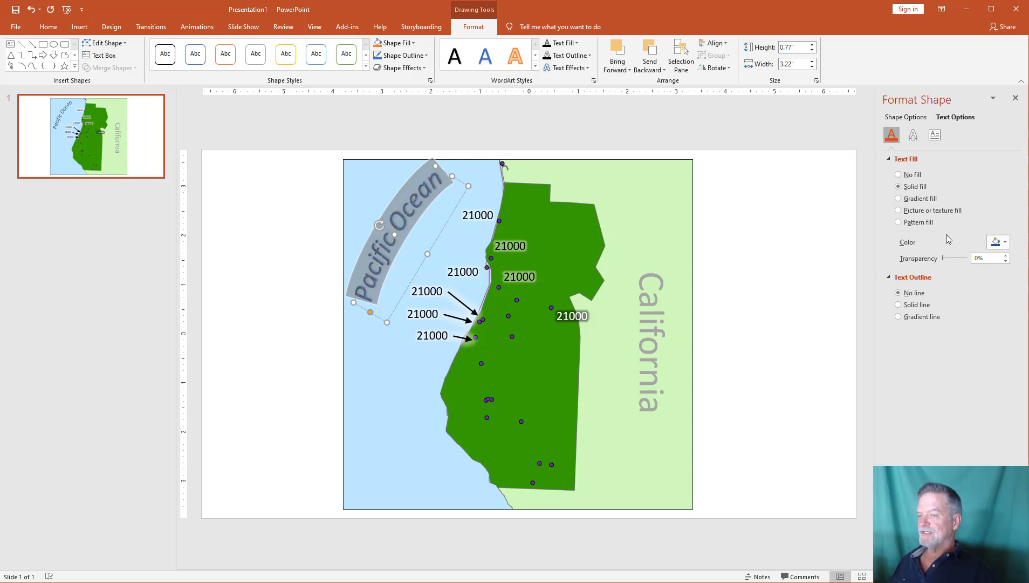
{"action": "left_click", "coordinate": [300, 223]}
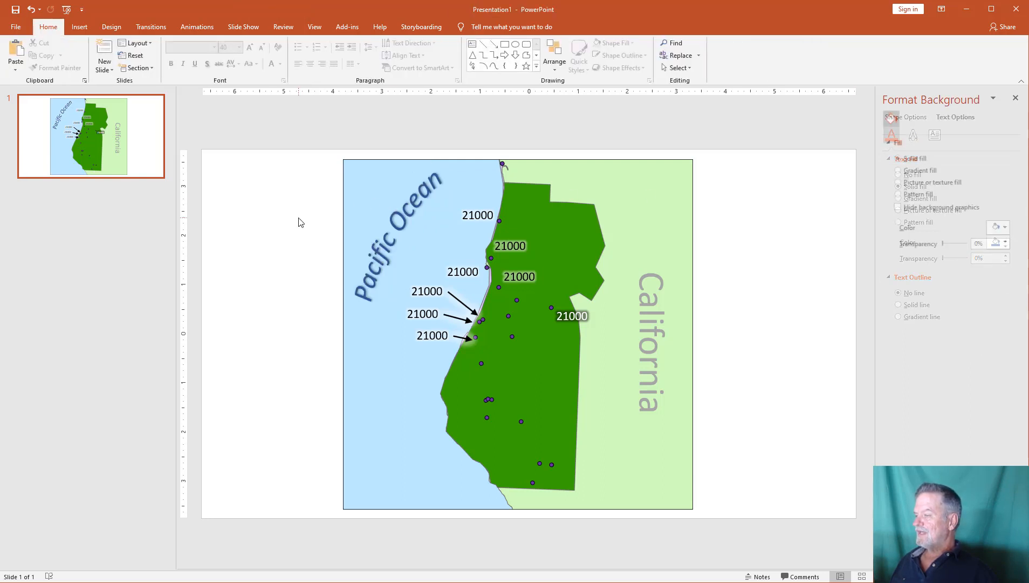
Recolor the "Pacific Ocean" text to a brighter medium blue from the theme colors
{"action": "left_click_drag", "start_coordinate": [444, 182], "coordinate": [350, 286]}
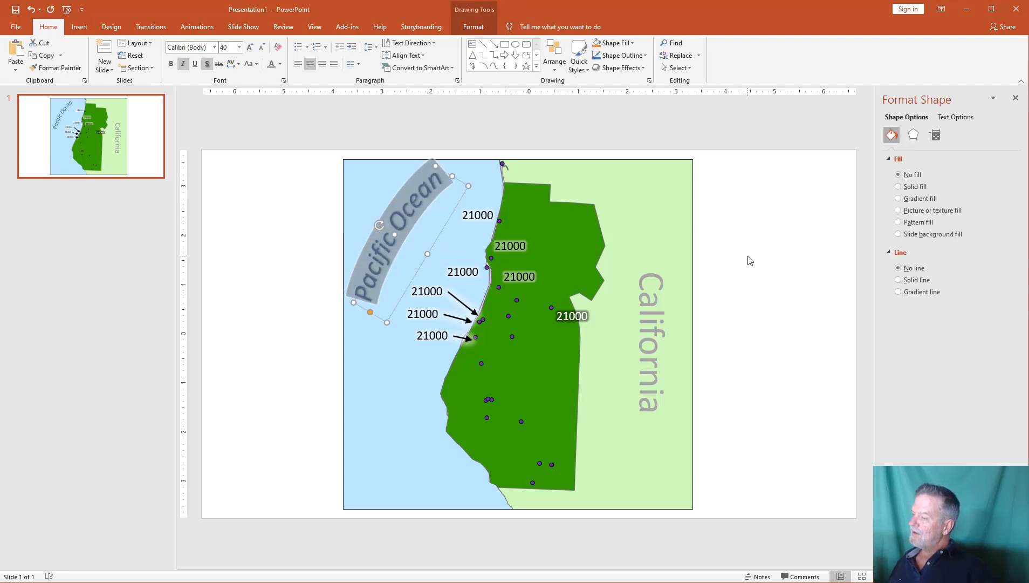
{"action": "left_click", "coordinate": [747, 321]}
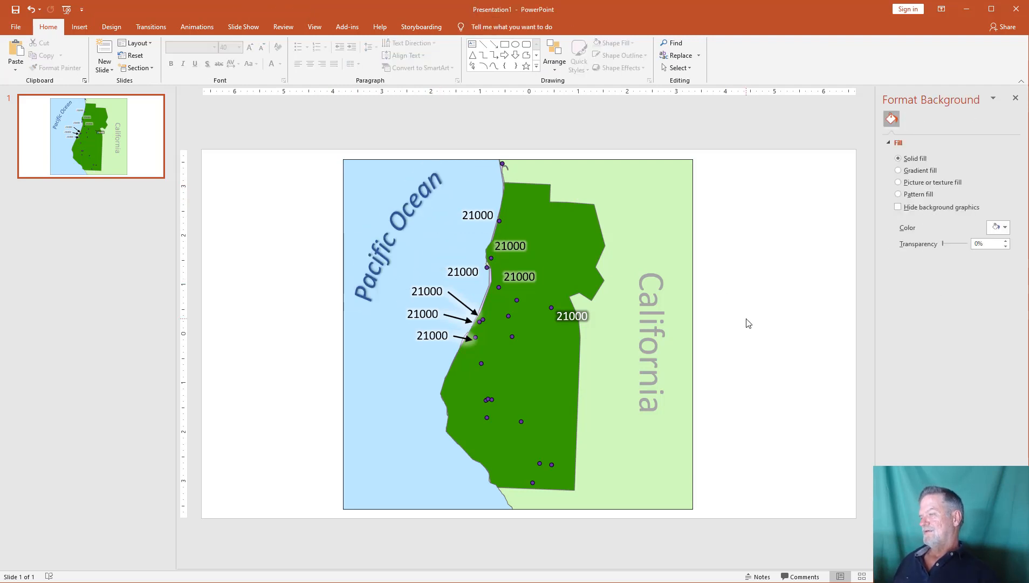
{"action": "left_click_drag", "start_coordinate": [445, 179], "coordinate": [352, 284]}
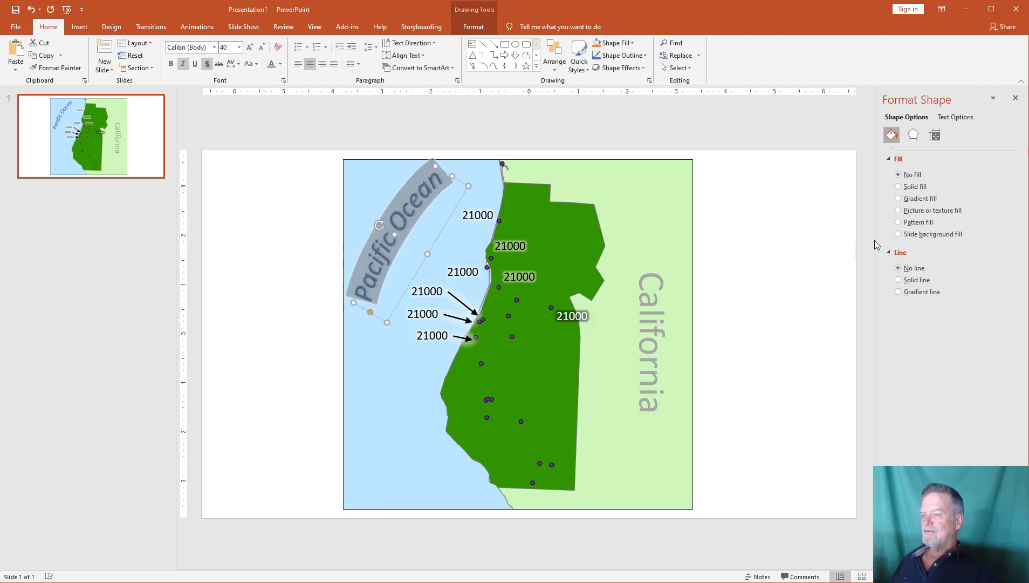
{"action": "left_click", "coordinate": [280, 64]}
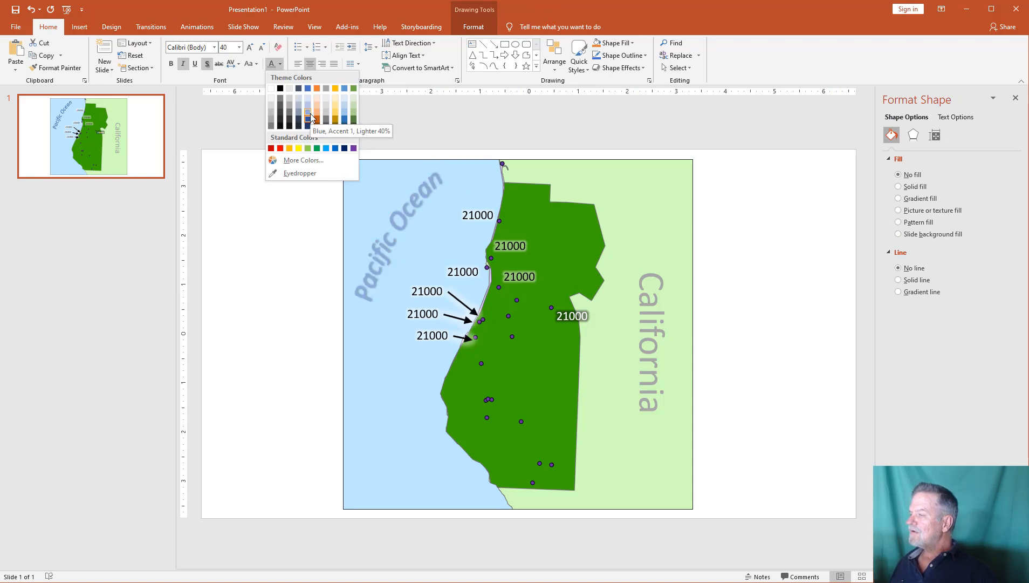
{"action": "left_click", "coordinate": [345, 121]}
{"action": "left_click", "coordinate": [459, 106]}
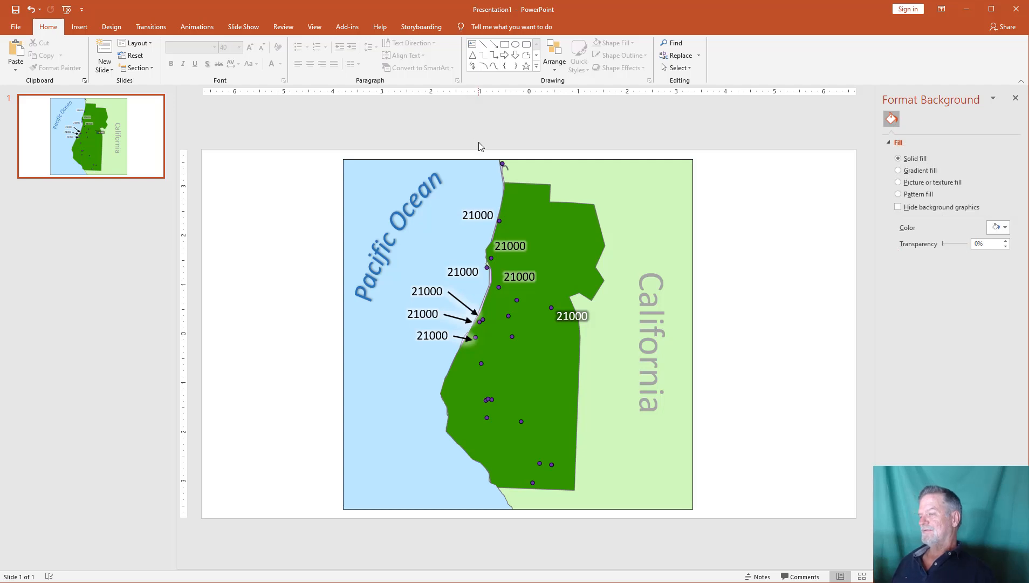